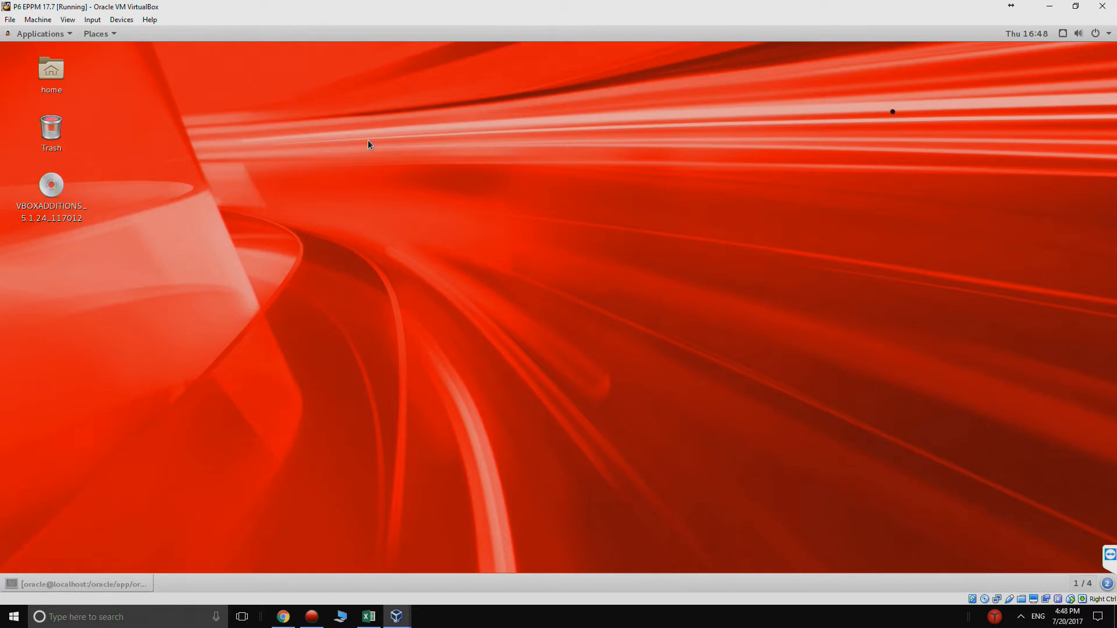
Step: Launch Firefox from Applications and load google.com
{"action": "left_click", "coordinate": [48, 36]}
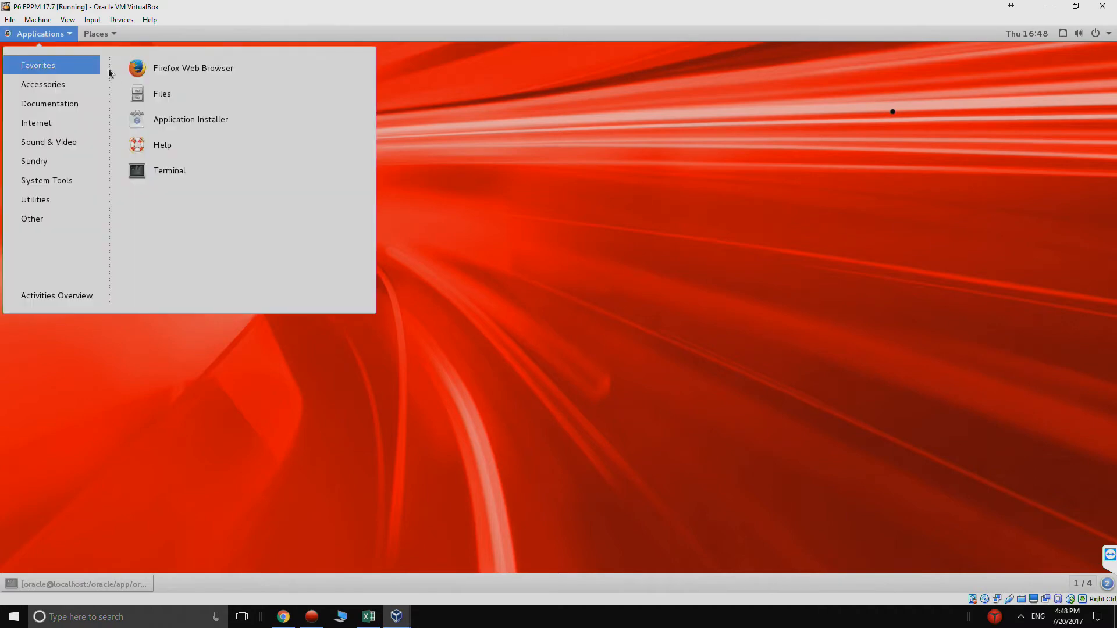
{"action": "left_click", "coordinate": [160, 73]}
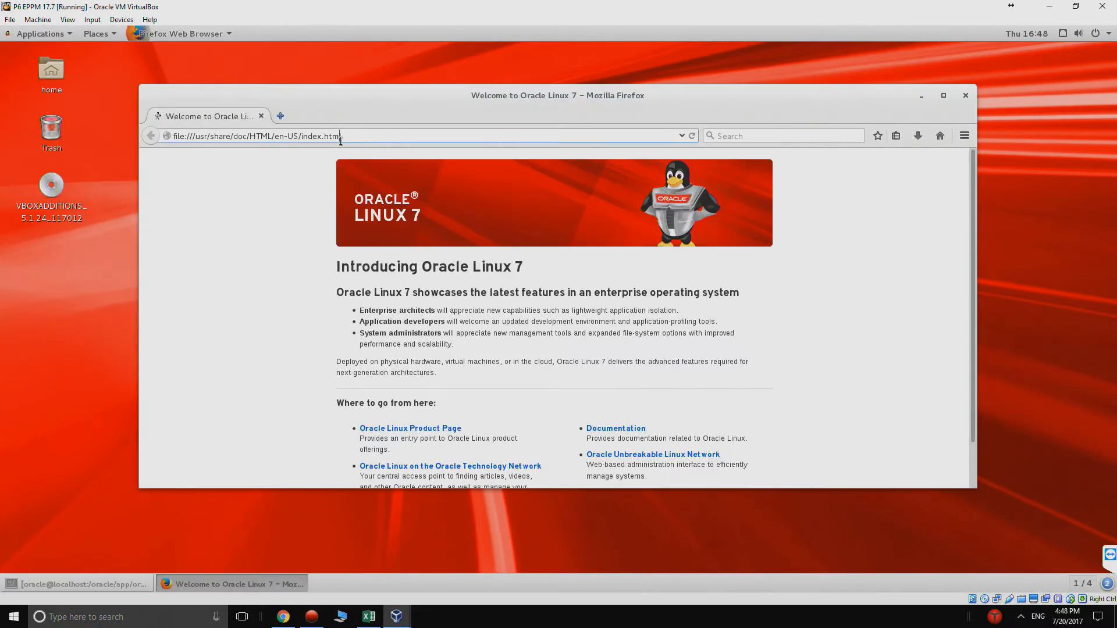
{"action": "left_click", "coordinate": [342, 138]}
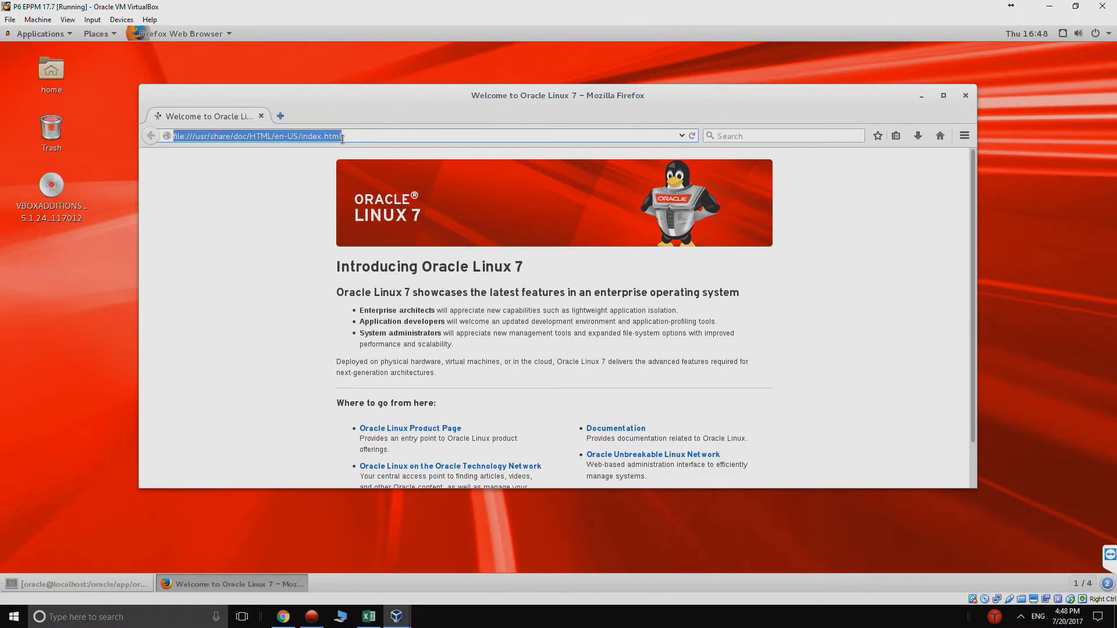
{"action": "type", "text": "google.com/"}
{"action": "key", "text": "Return"}
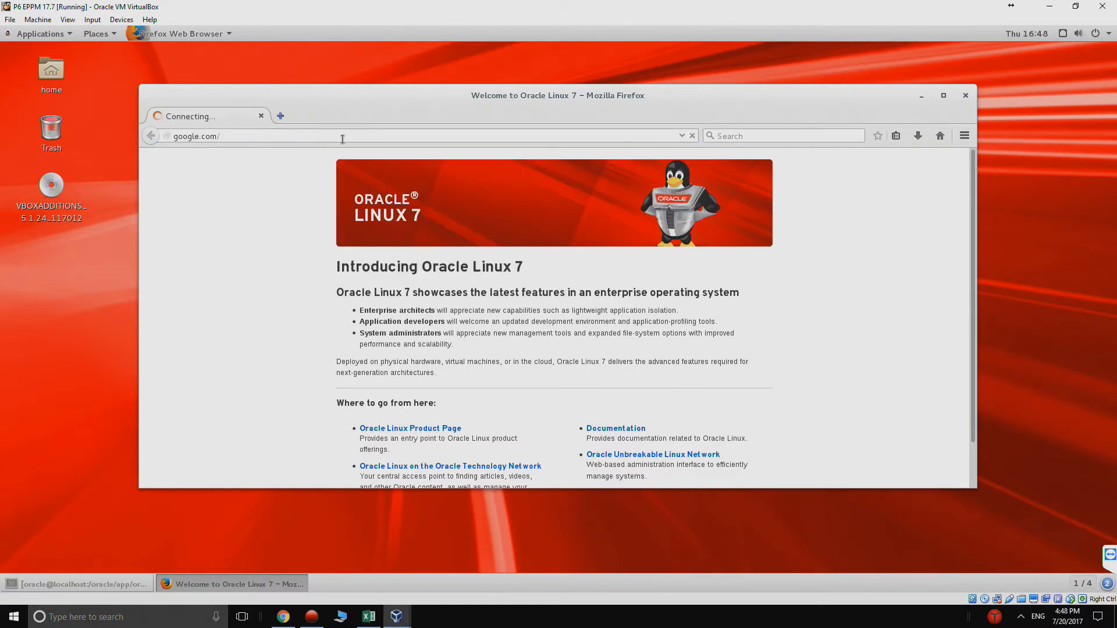
Step: Search for 'java archive' and open Oracle's Java Archive page, scrolling to Java SE
{"action": "type", "text": "ja"}
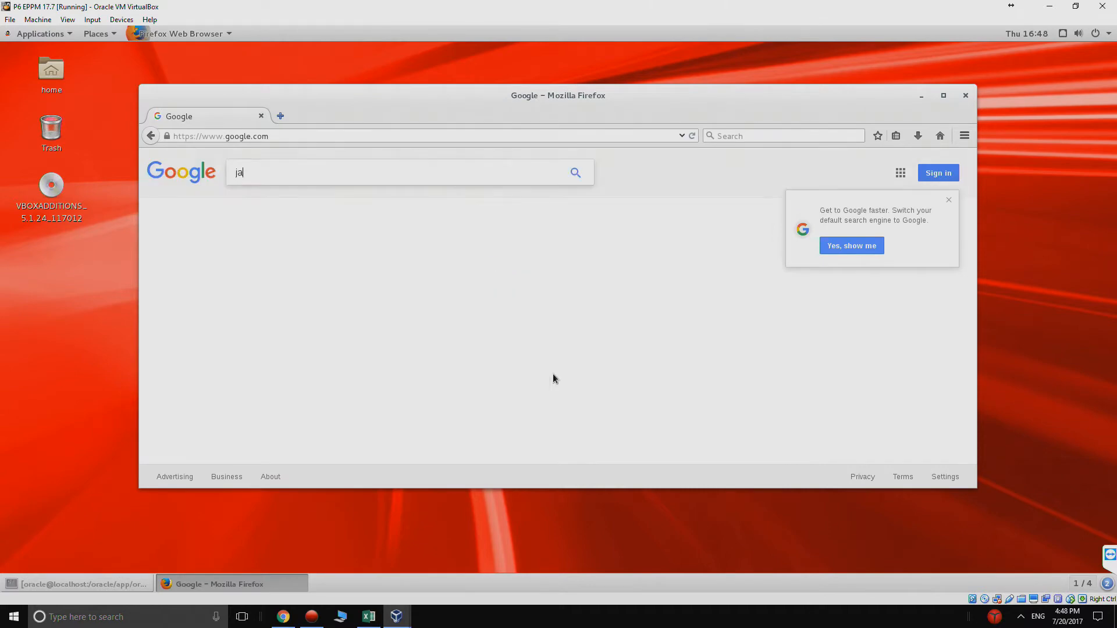
{"action": "type", "text": "va archive"}
{"action": "key", "text": "Return"}
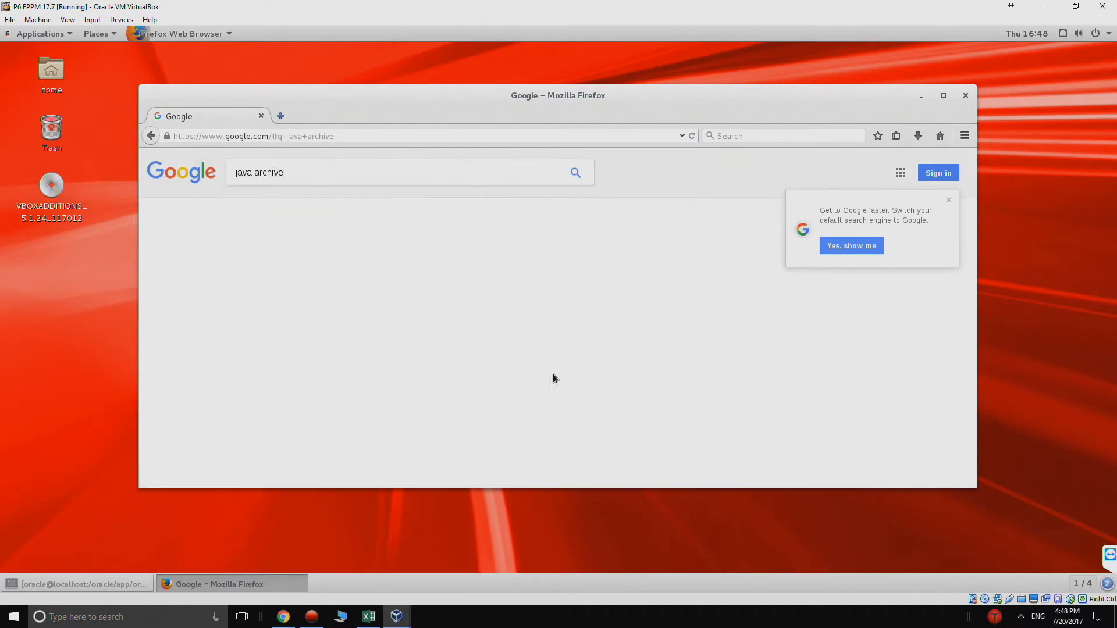
{"action": "left_click", "coordinate": [377, 258]}
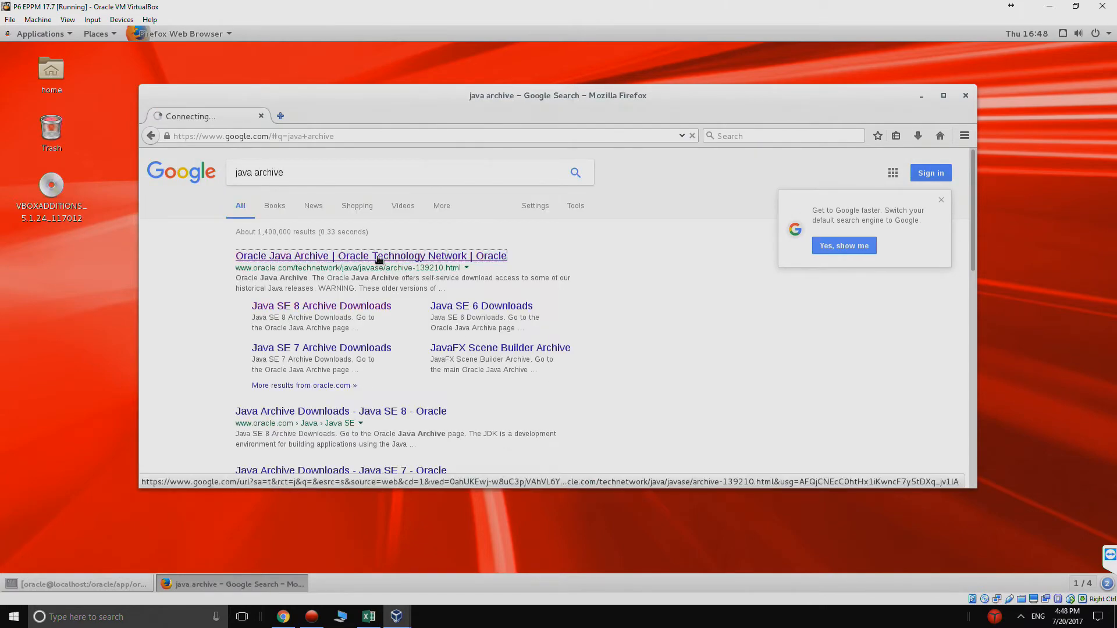
{"action": "scroll", "coordinate": [378, 260], "scroll_direction": "down", "scroll_amount": 3}
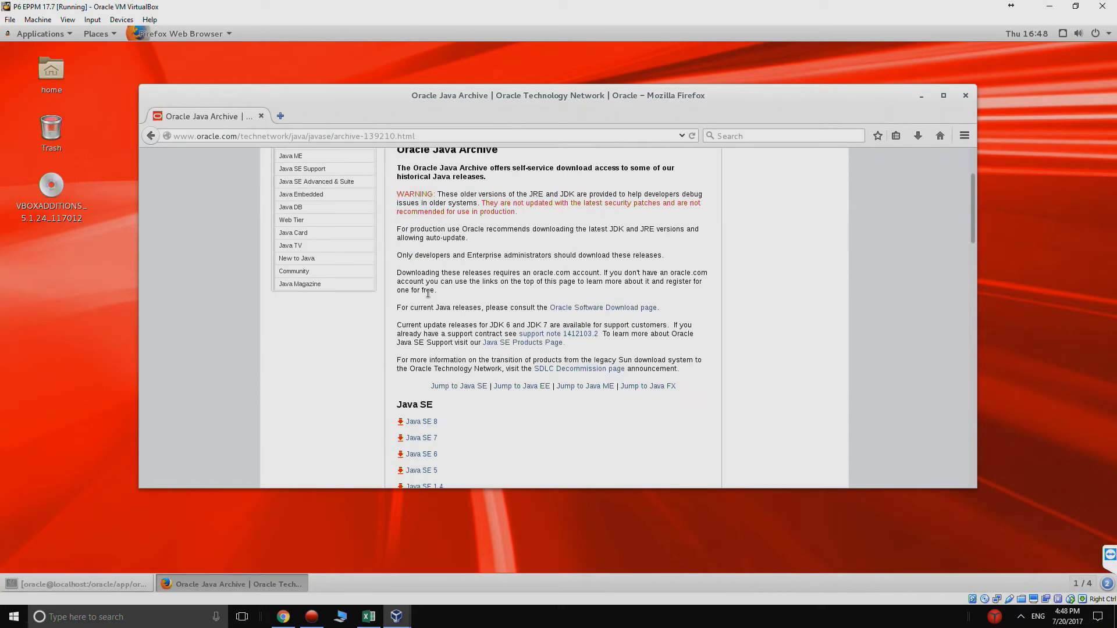
Step: Open the Java SE 8 archive, accept the JDK 8u131 licence, and request jdk-8u131-linux-x64.rpm
{"action": "left_click", "coordinate": [416, 422]}
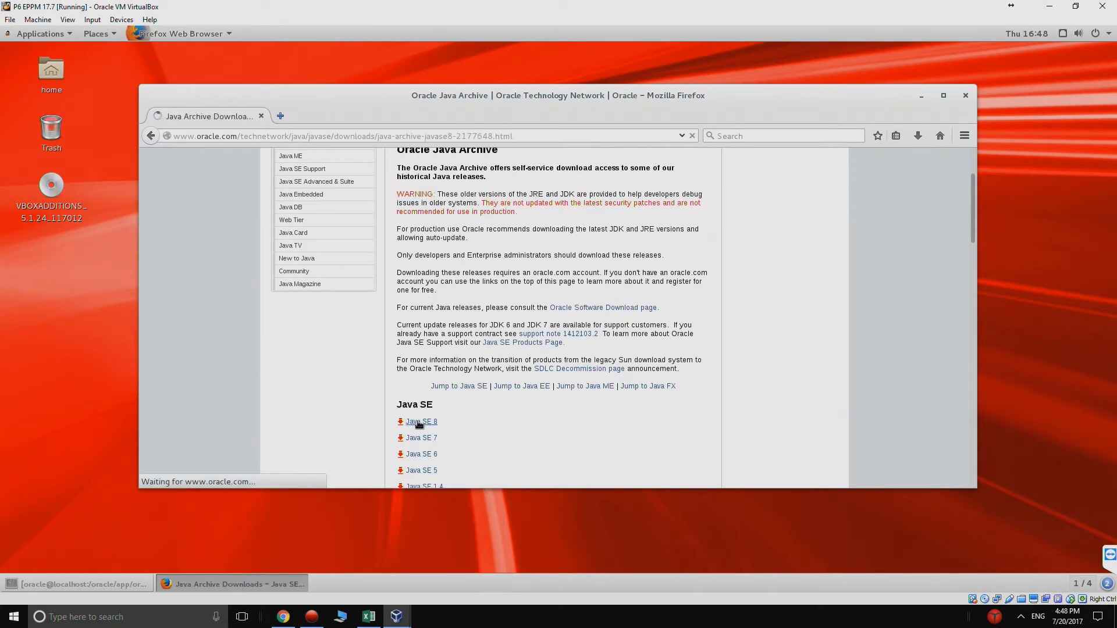
{"action": "scroll", "coordinate": [417, 421], "scroll_direction": "down", "scroll_amount": 5}
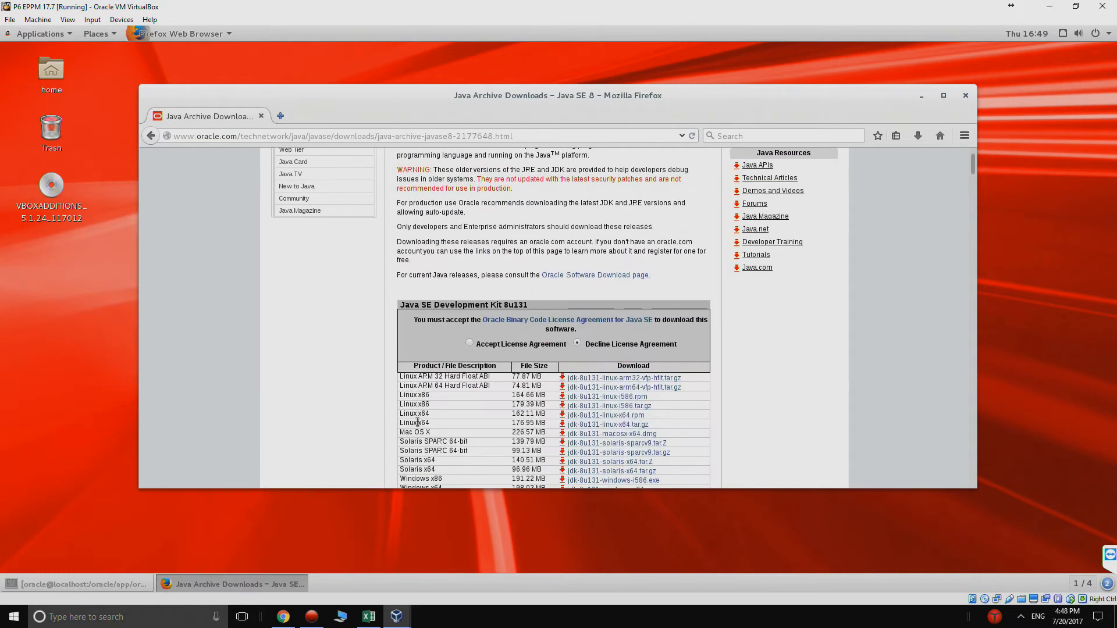
{"action": "left_click", "coordinate": [469, 344]}
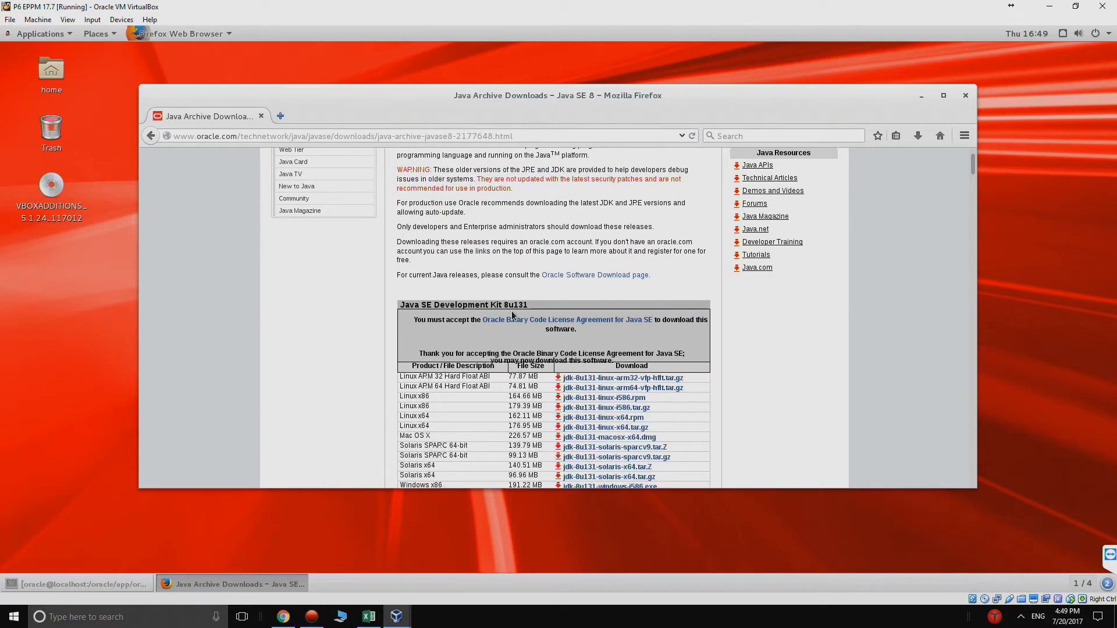
{"action": "scroll", "coordinate": [541, 300], "scroll_direction": "down", "scroll_amount": 3}
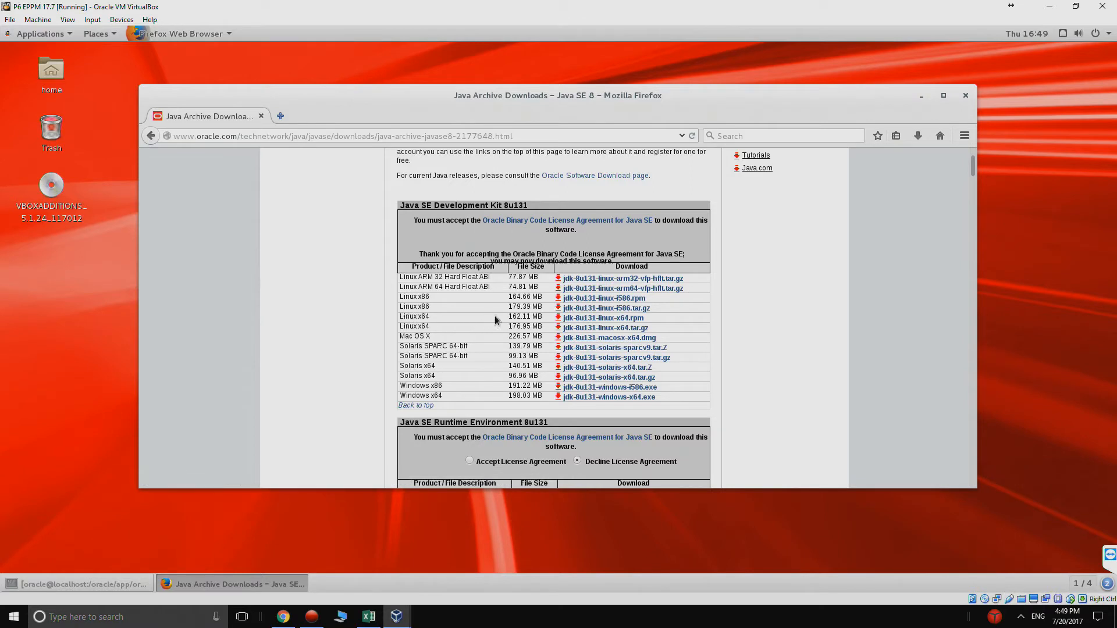
{"action": "left_click", "coordinate": [597, 319]}
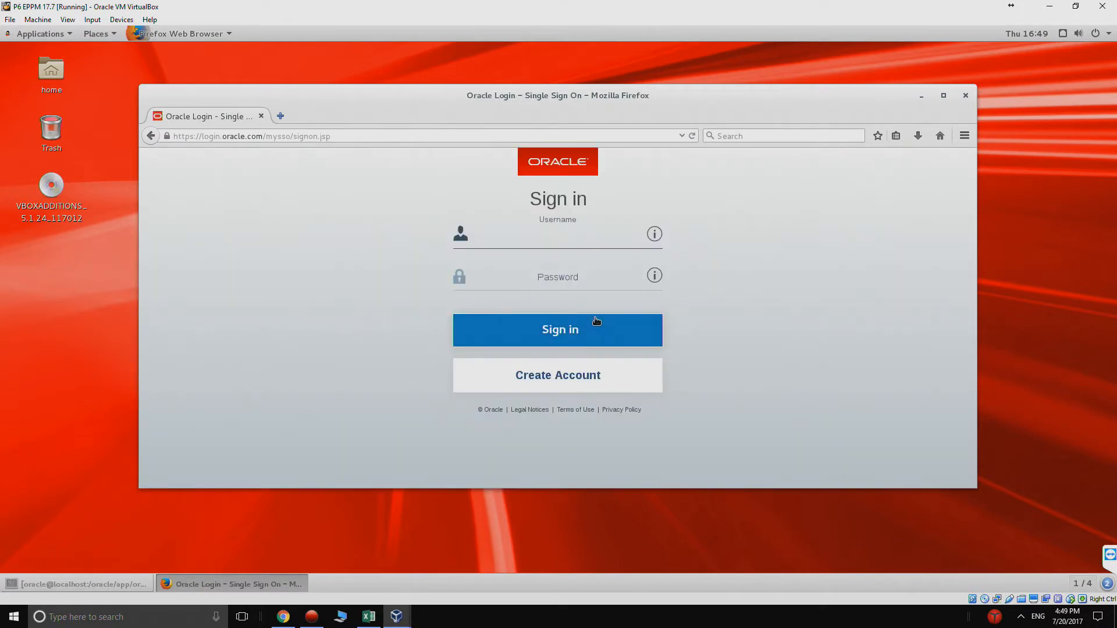
Step: Sign in with the Oracle account's username and password
{"action": "key", "text": "Tab"}
{"action": "type", "text": "•••••••••"}
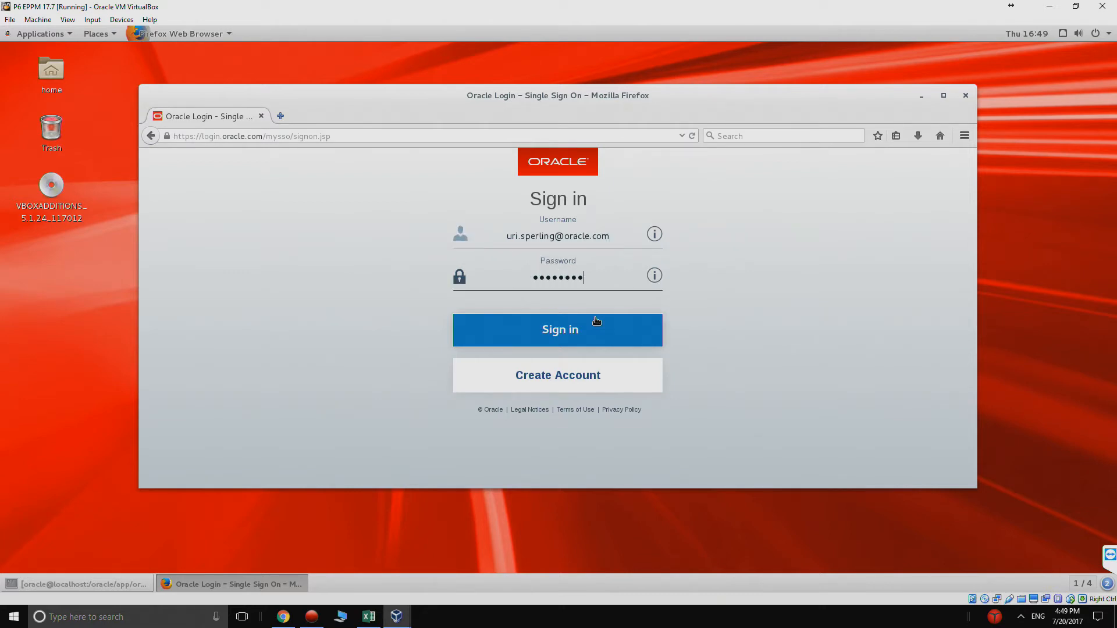
{"action": "key", "text": "BackSpace"}
{"action": "key", "text": "BackSpace"}
{"action": "key", "text": "BackSpace"}
{"action": "key", "text": "BackSpace"}
{"action": "key", "text": "BackSpace"}
{"action": "key", "text": "BackSpace"}
{"action": "key", "text": "BackSpace"}
{"action": "key", "text": "BackSpace"}
{"action": "type", "text": "••••••••"}
{"action": "left_click", "coordinate": [596, 320]}
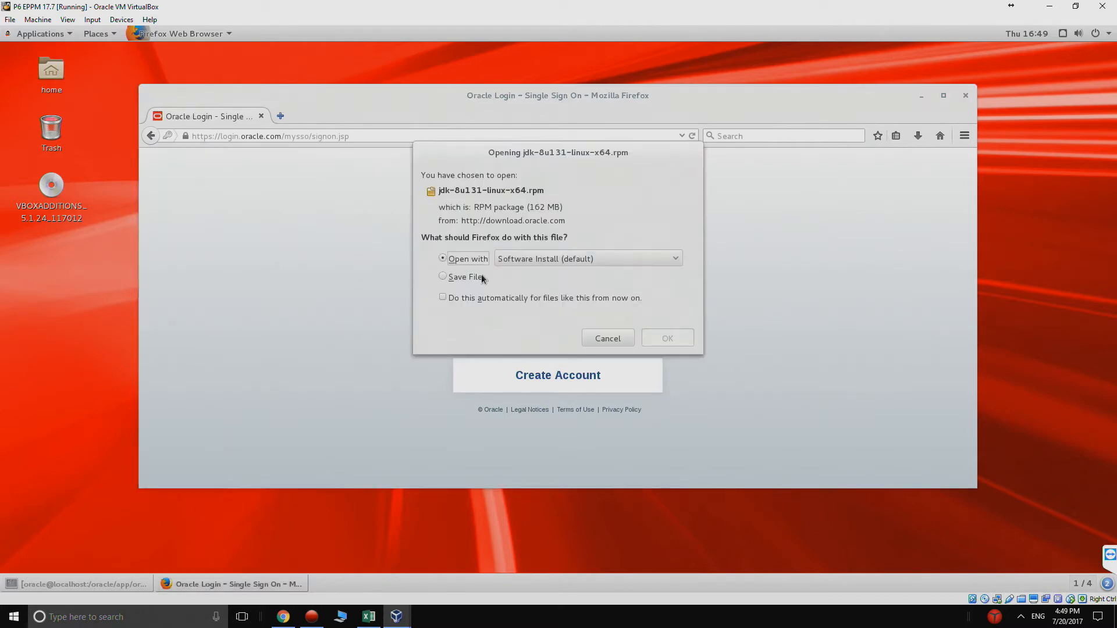
Step: Save jdk-8u131-linux-x64.rpm to disk and view its progress in the full downloads list
{"action": "left_click", "coordinate": [471, 277]}
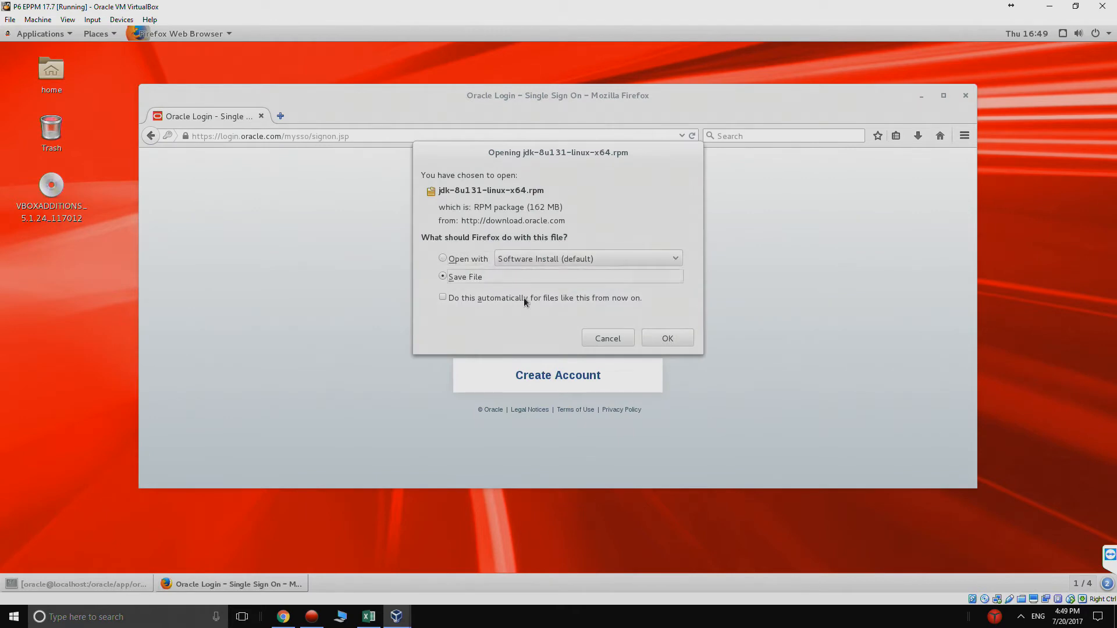
{"action": "left_click", "coordinate": [660, 336]}
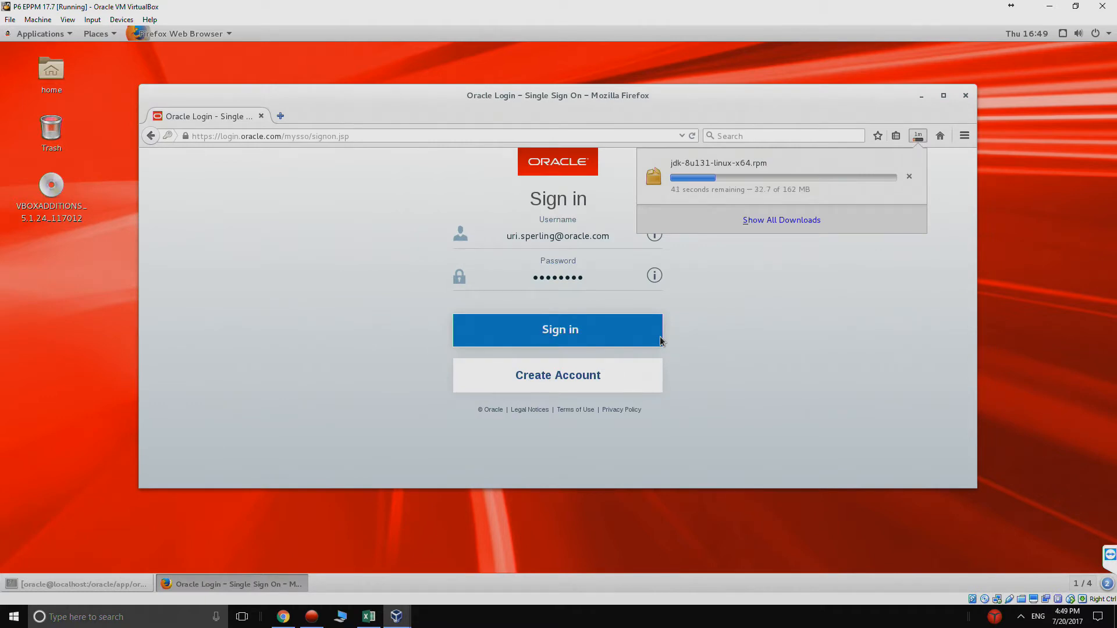
{"action": "left_click", "coordinate": [753, 222]}
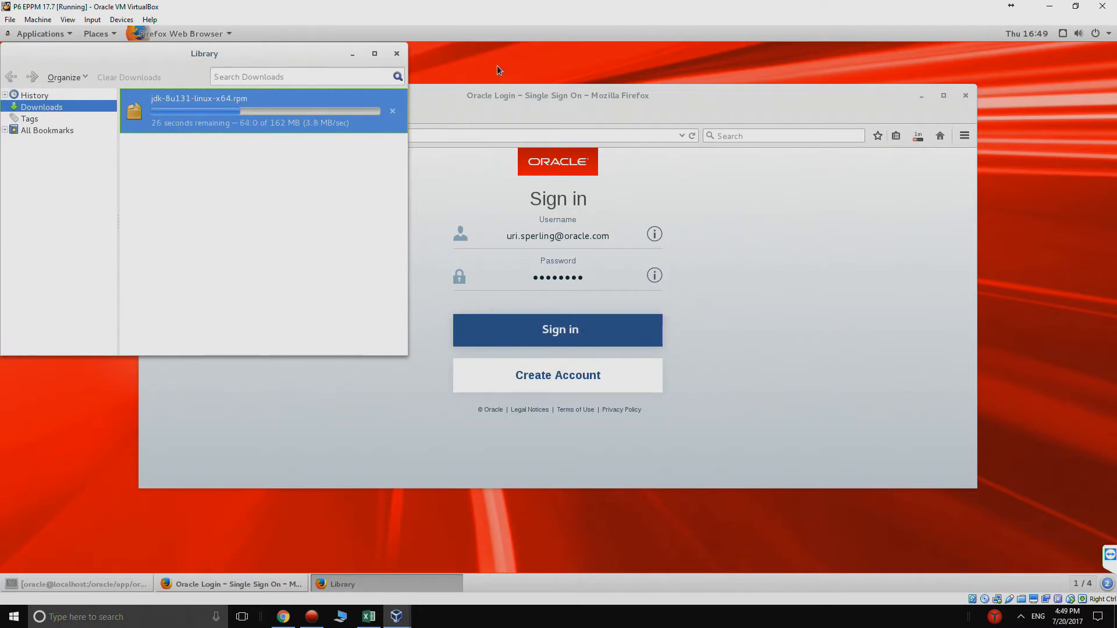
{"action": "right_click", "coordinate": [558, 70]}
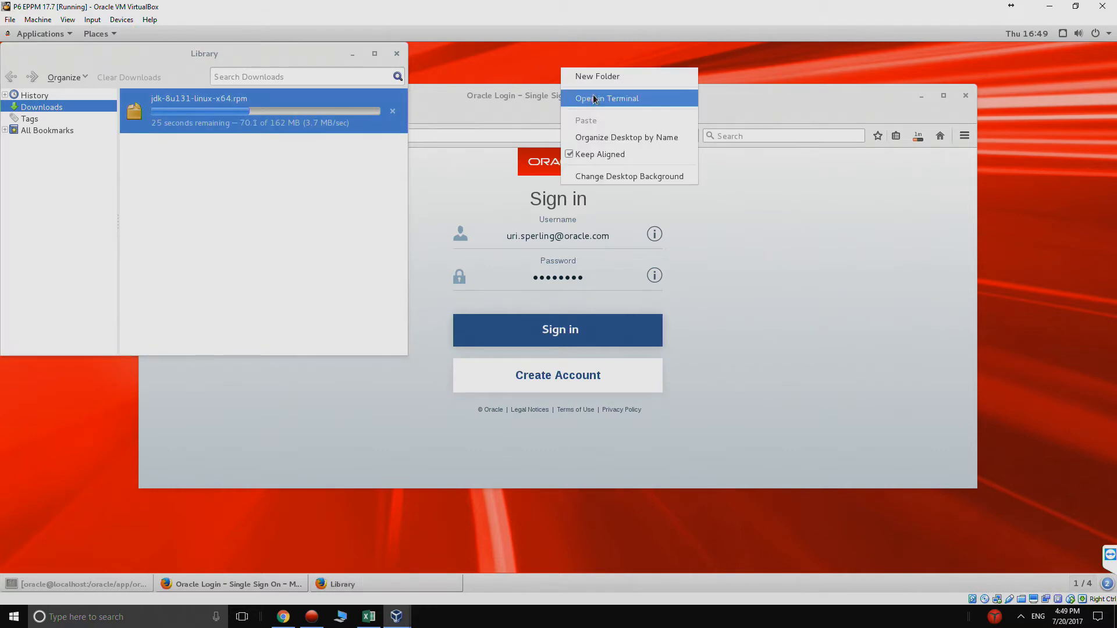
Step: Open a terminal beside the downloads list, change to ~/Downloads, and list its contents
{"action": "left_click", "coordinate": [592, 95]}
{"action": "left_click_drag", "start_coordinate": [367, 76], "coordinate": [758, 126]}
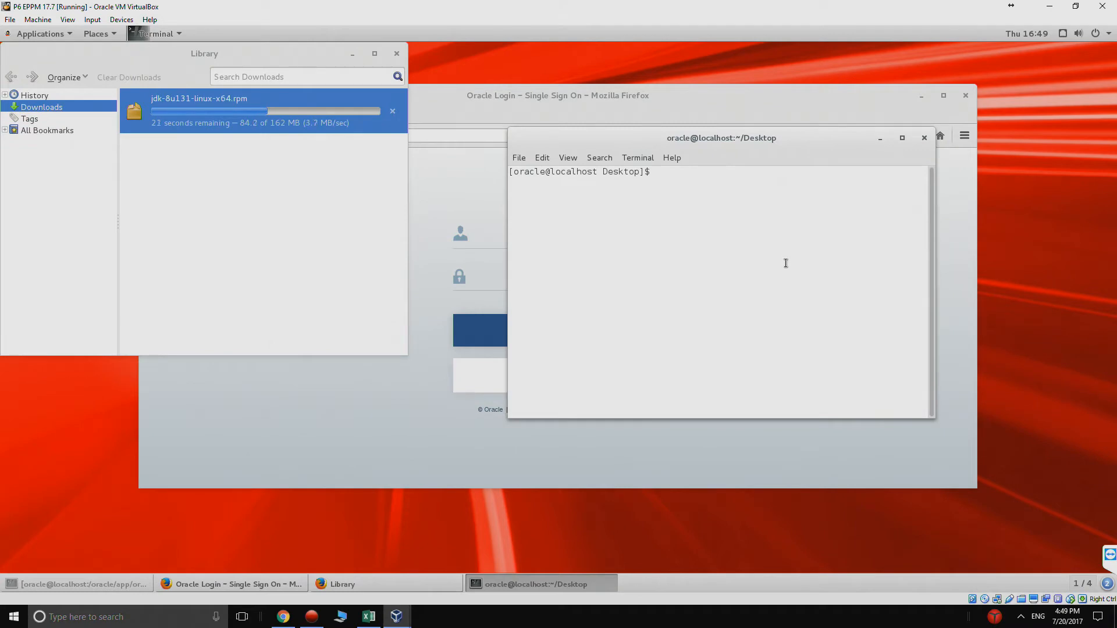
{"action": "type", "text": "cd/o"}
{"action": "key", "text": "BackSpace"}
{"action": "key", "text": "BackSpace"}
{"action": "type", "text": "~"}
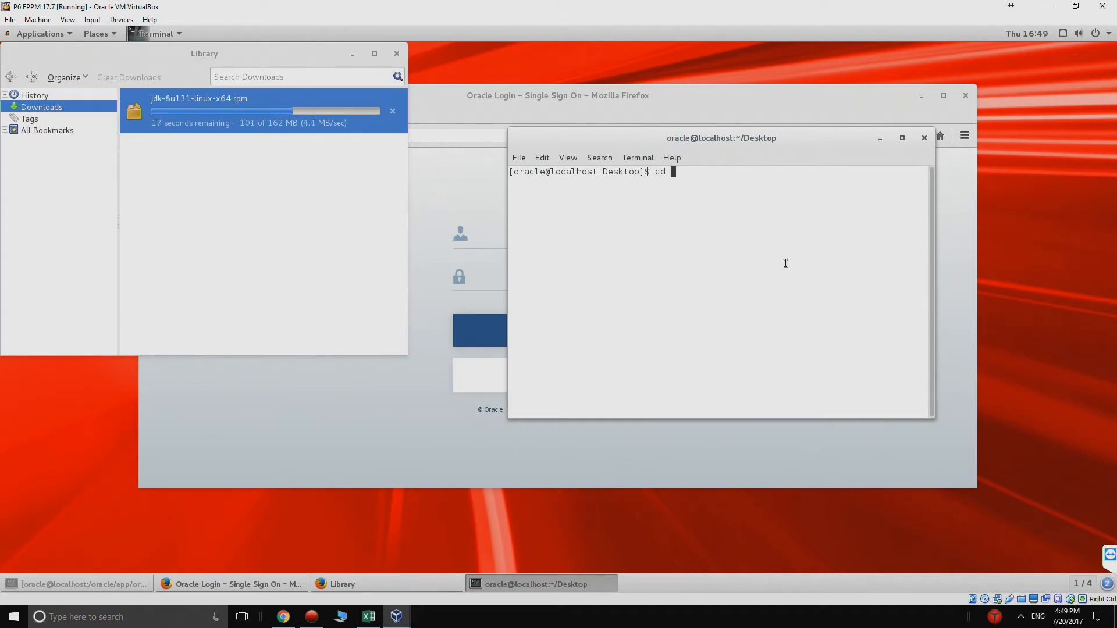
{"action": "type", "text": "/Downl"}
{"action": "key", "text": "Tab"}
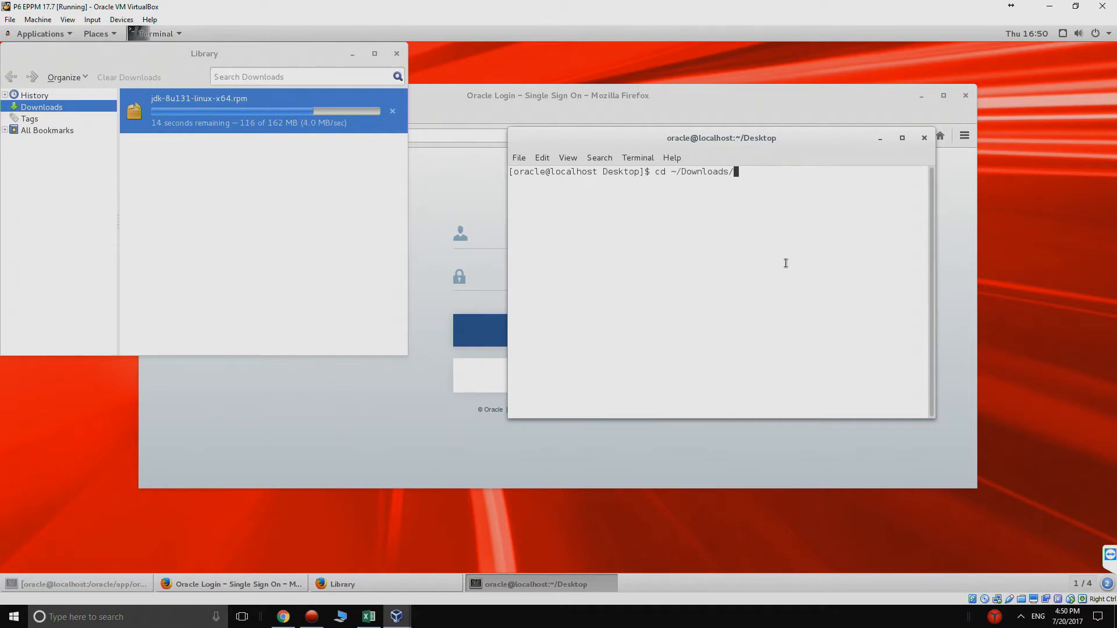
{"action": "key", "text": "Return"}
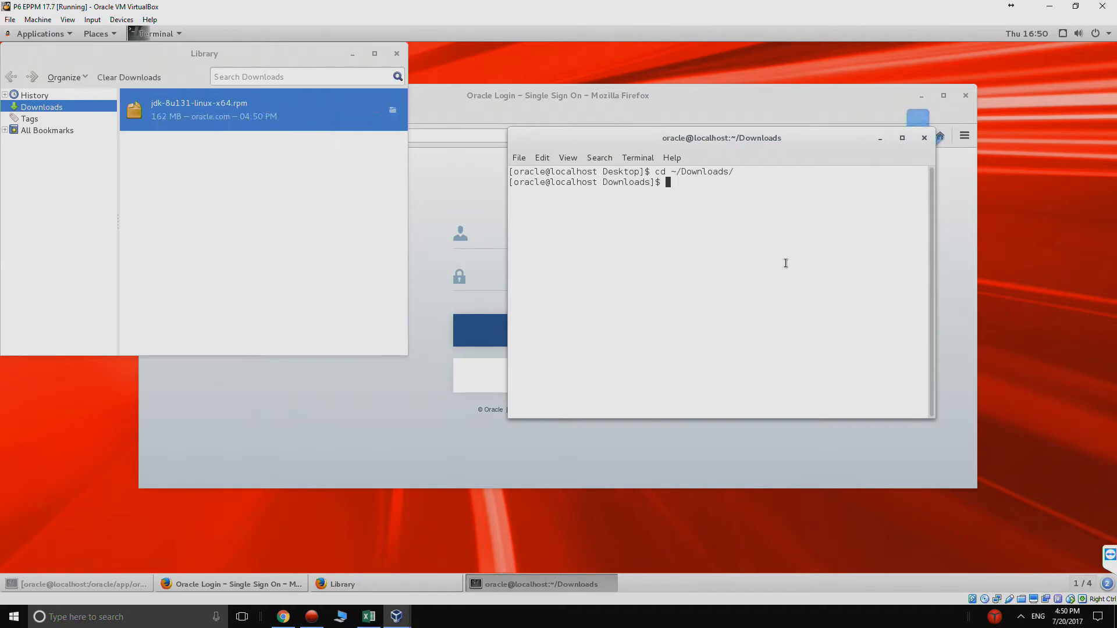
{"action": "type", "text": "ll"}
{"action": "key", "text": "Return"}
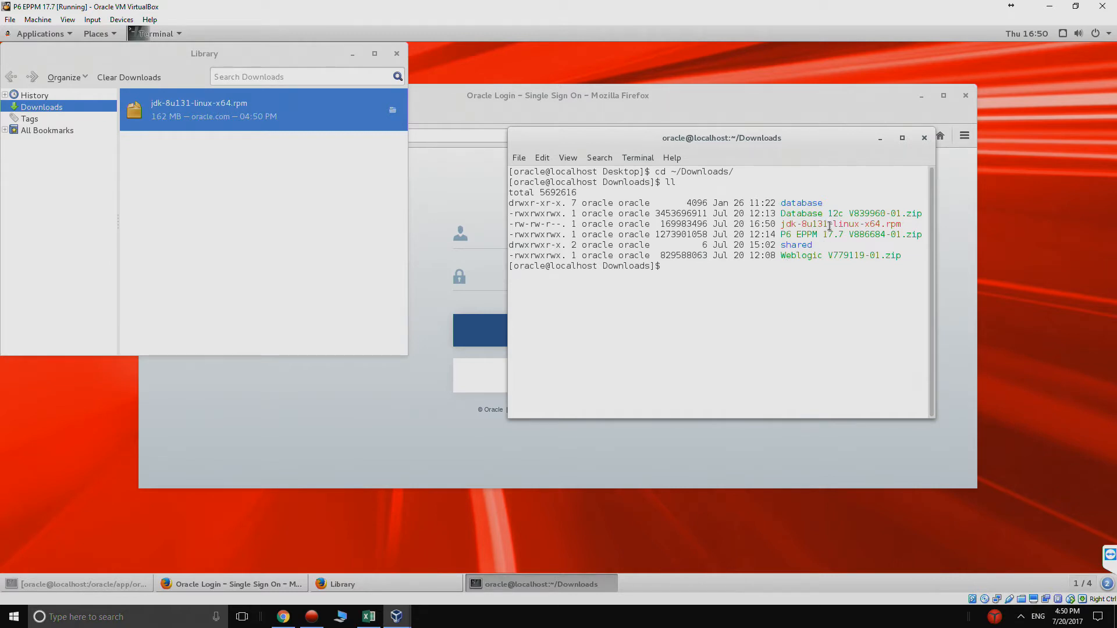
Step: Install jdk-8u131-linux-x64.rpm with 'sudo rpm -i', then type an unzip command for the WebLogic archive
{"action": "left_click_drag", "start_coordinate": [903, 224], "coordinate": [815, 224]}
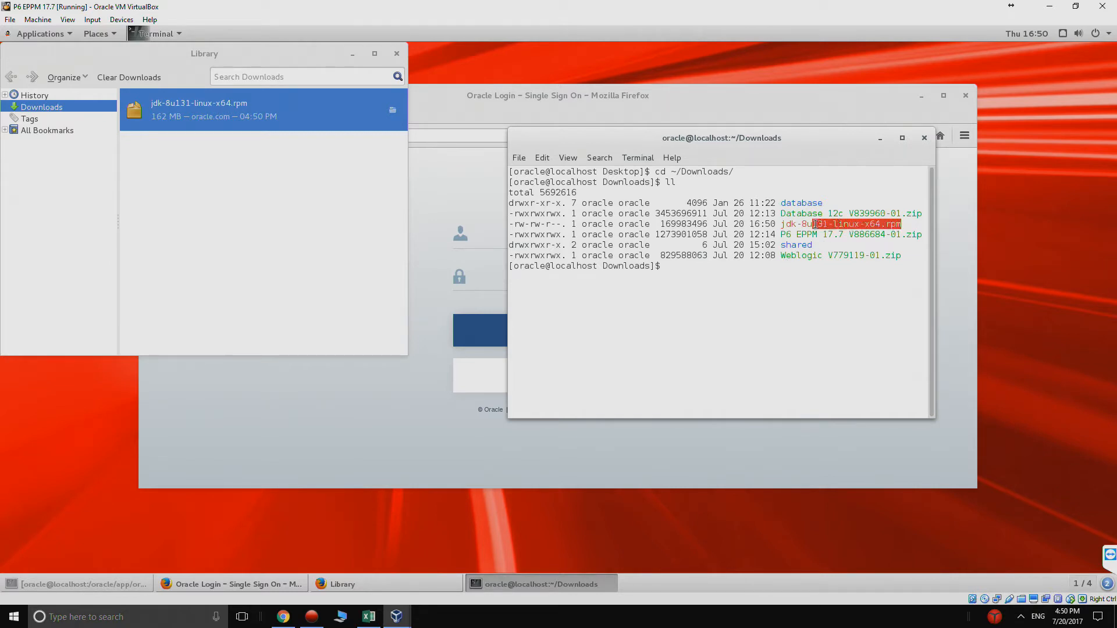
{"action": "left_click", "coordinate": [744, 266]}
{"action": "type", "text": "su"}
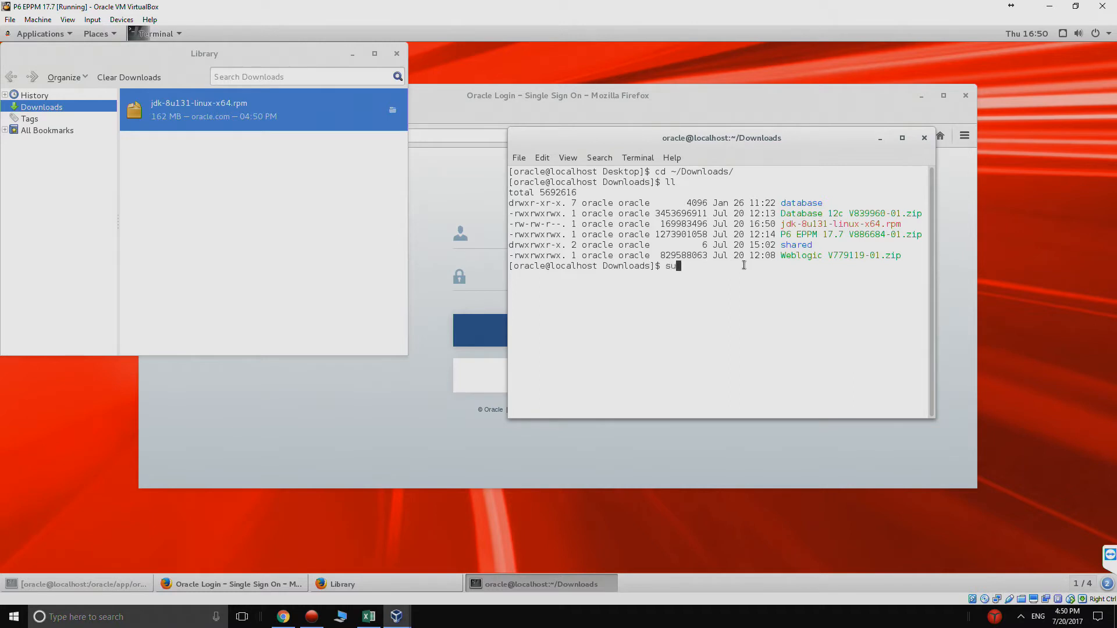
{"action": "type", "text": "do rpm -i jd"}
{"action": "key", "text": "Tab"}
{"action": "key", "text": "Return"}
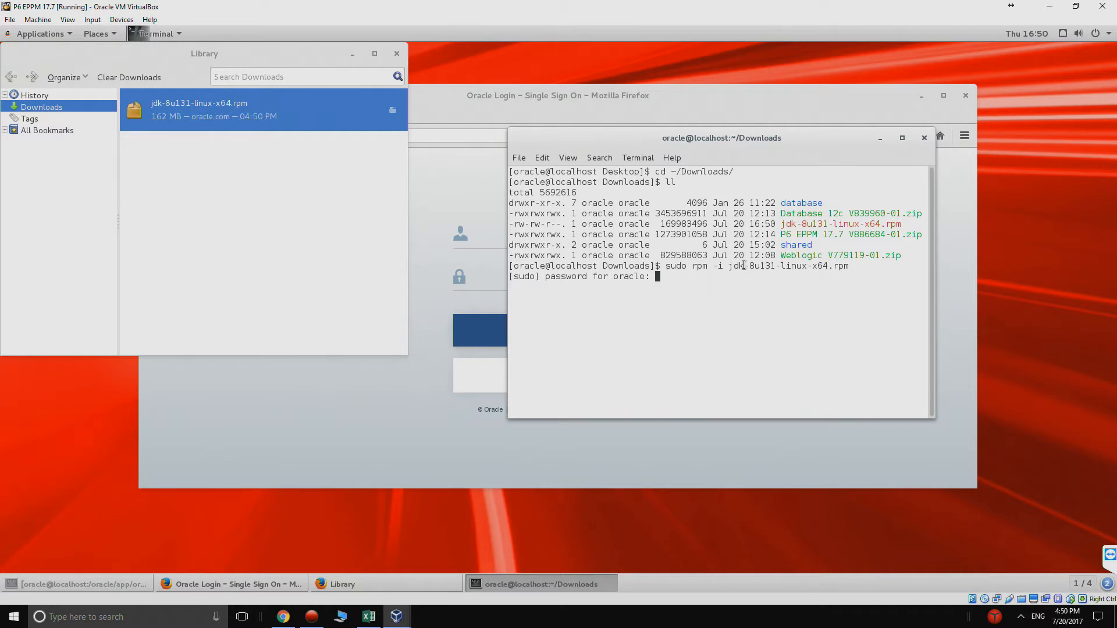
{"action": "key", "text": "Return"}
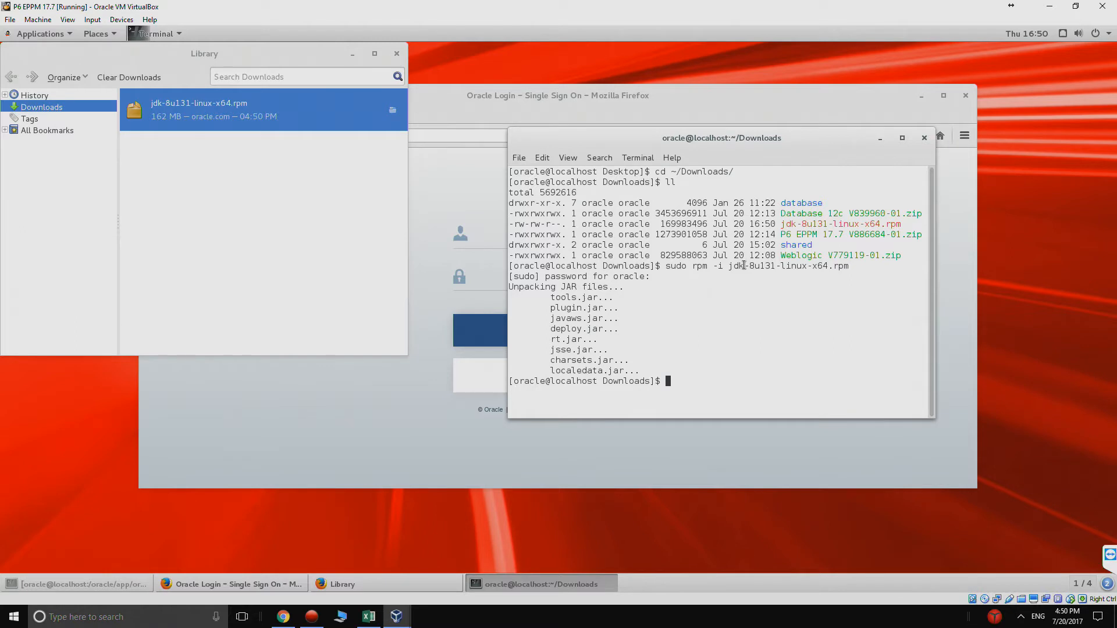
{"action": "type", "text": "unzip We"}
{"action": "key", "text": "Tab"}
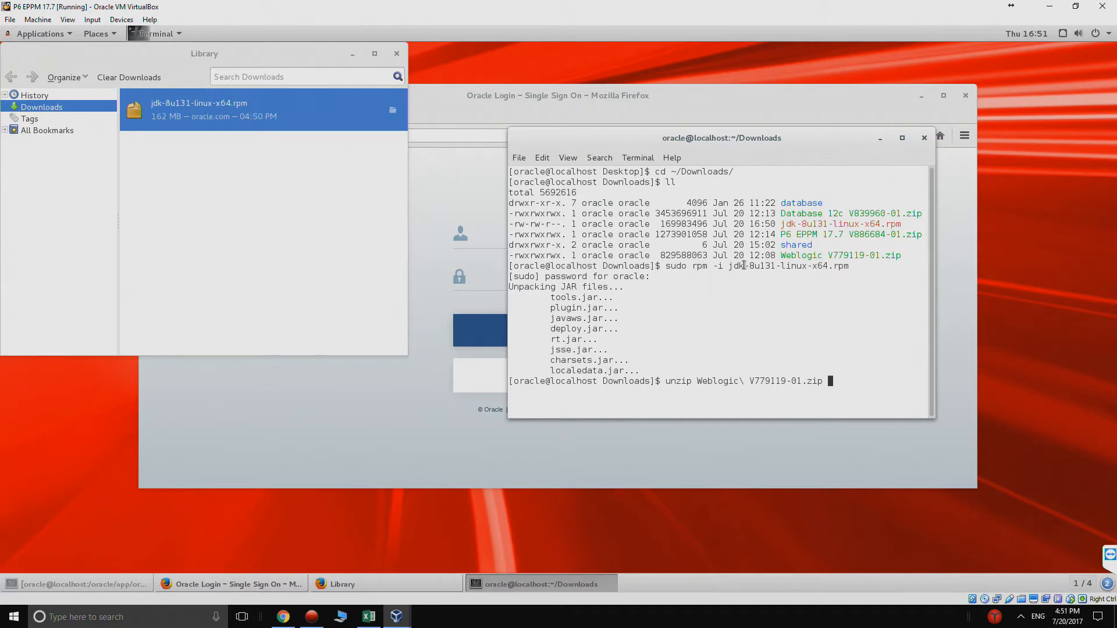
Step: Extract the WebLogic archive and list the folder to see fmw_12.2.1.2.0_wls.jar
{"action": "key", "text": "Return"}
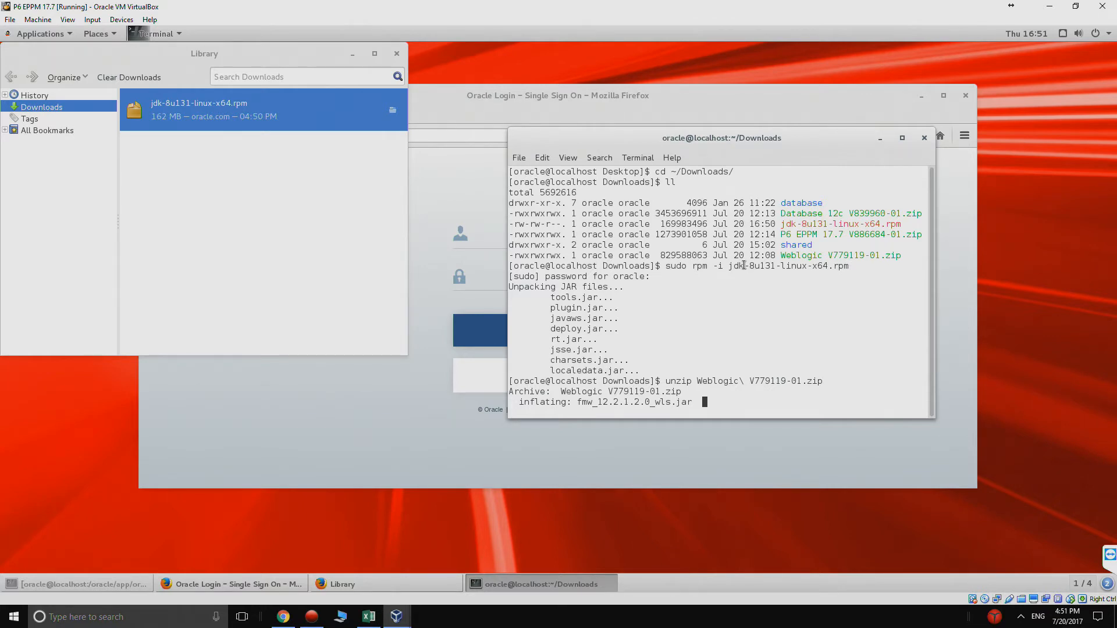
{"action": "type", "text": "l"}
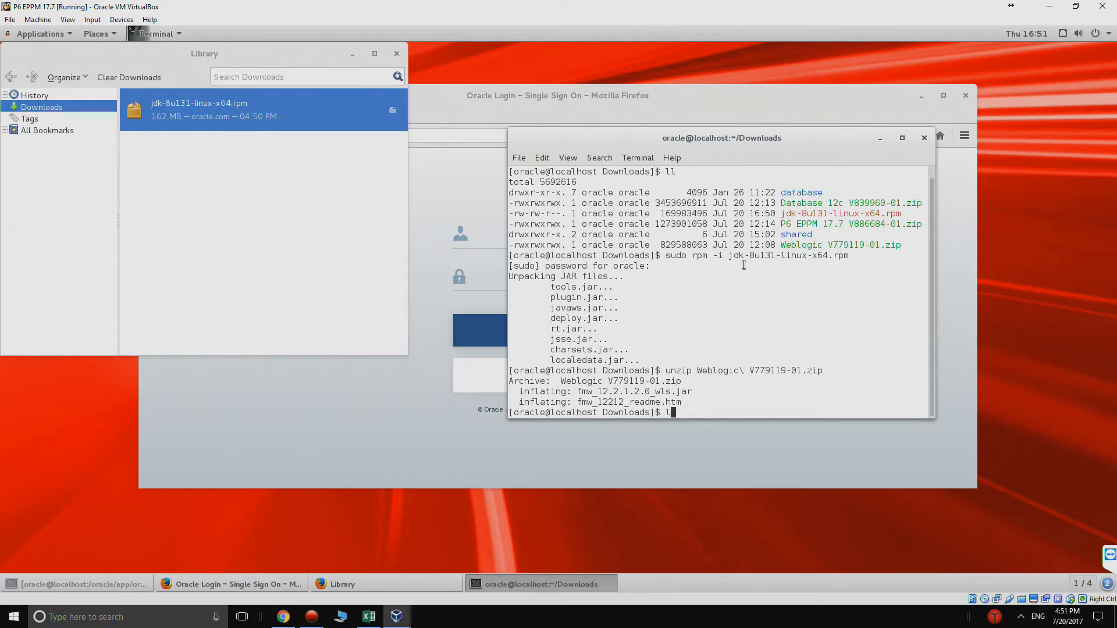
{"action": "type", "text": "l"}
{"action": "key", "text": "Return"}
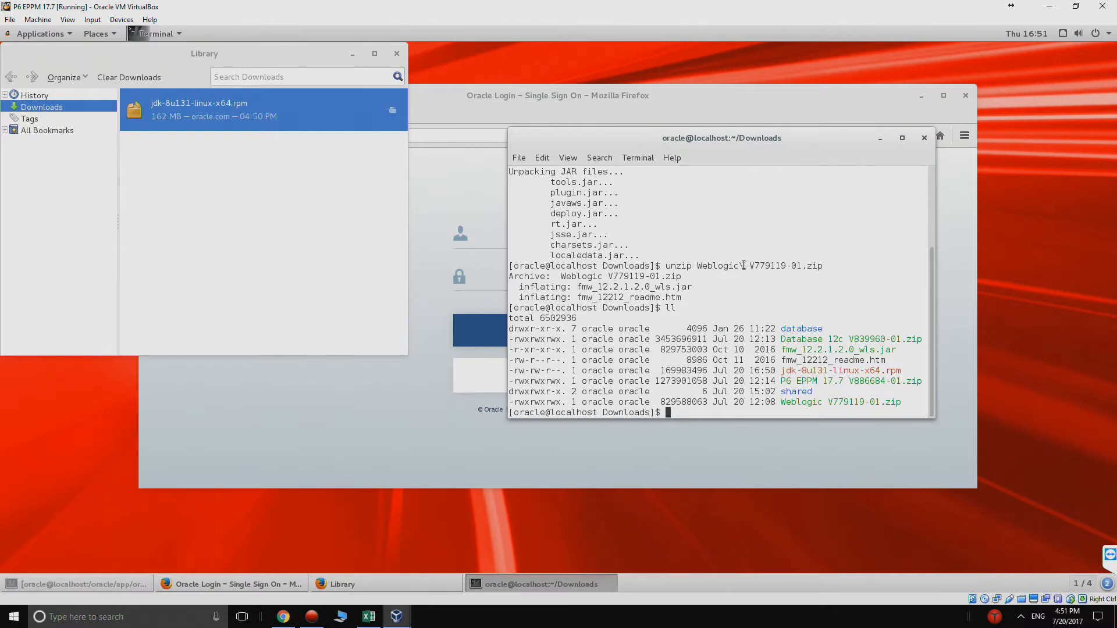
Step: Type '/usr/java/jdk1.8.0_131/bin/./java -jar fmw_12' using Tab completion
{"action": "type", "text": "/usr/java/"}
{"action": "key", "text": "Tab"}
{"action": "key", "text": "Tab"}
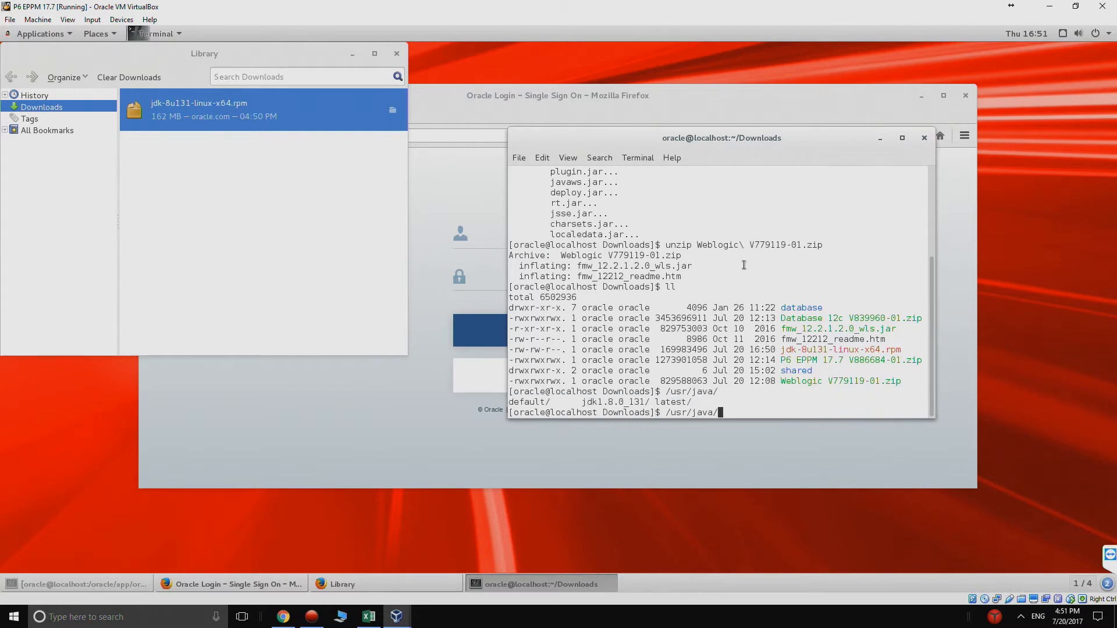
{"action": "type", "text": "j"}
{"action": "key", "text": "Tab"}
{"action": "type", "text": "b"}
{"action": "key", "text": "Tab"}
{"action": "type", "text": "./"}
{"action": "type", "text": "java "}
{"action": "type", "text": "-jar"}
{"action": "type", "text": " wm"}
{"action": "key", "text": "BackSpace"}
{"action": "key", "text": "BackSpace"}
{"action": "type", "text": "fmw_12"}
Step: Maximize the terminal and run the java command on fmw_12.2.1.2.0_wls.jar to start the installer
{"action": "left_click", "coordinate": [901, 139]}
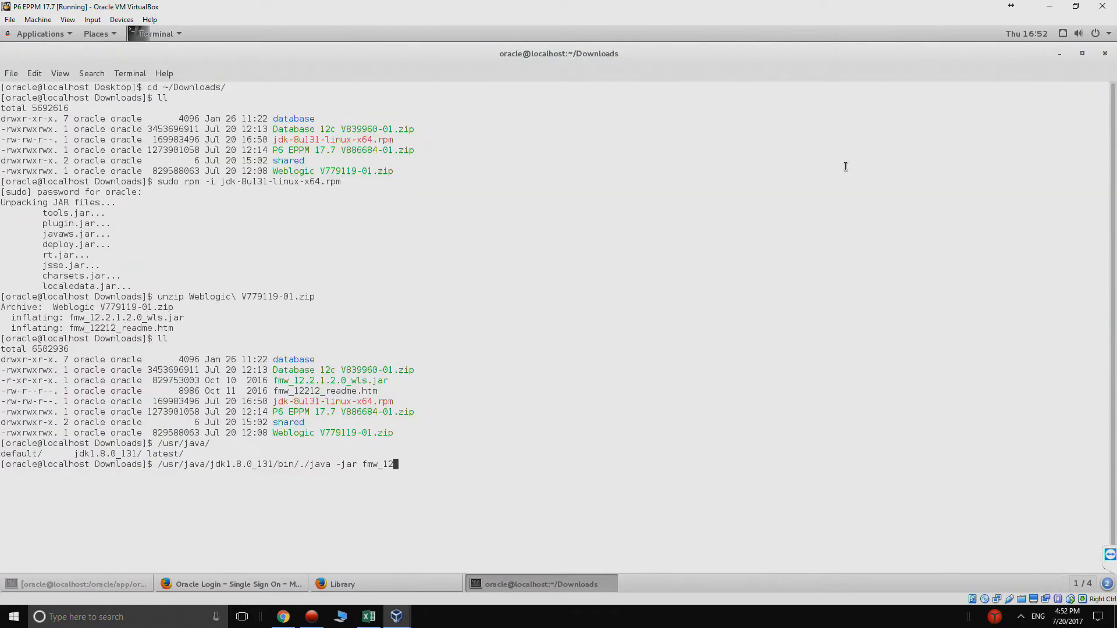
{"action": "type", "text": ".2"}
{"action": "key", "text": "Tab"}
{"action": "key", "text": "Return"}
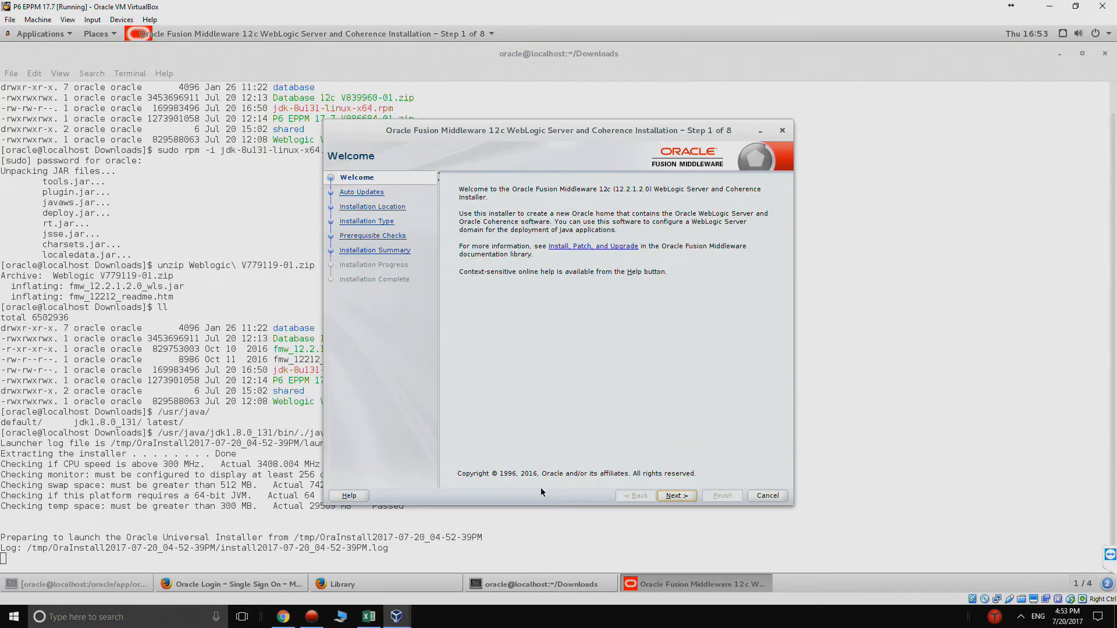
Step: Skip auto updates and set the Oracle Home to /oracle/Middleware/Oracle_Home
{"action": "left_click", "coordinate": [668, 497]}
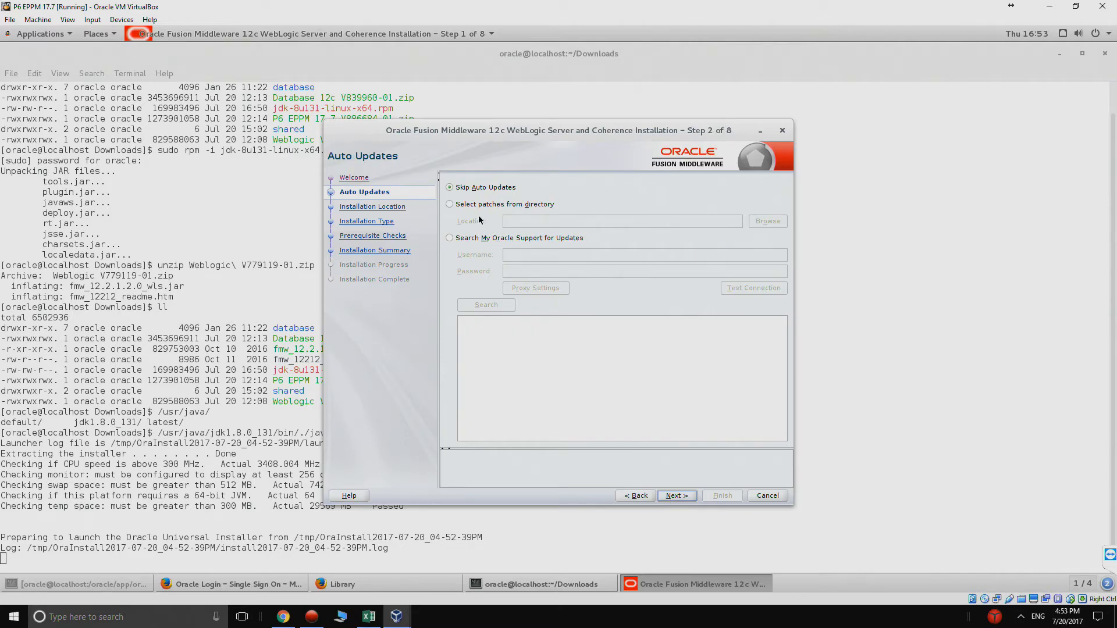
{"action": "left_click", "coordinate": [673, 496]}
{"action": "left_click", "coordinate": [472, 199]}
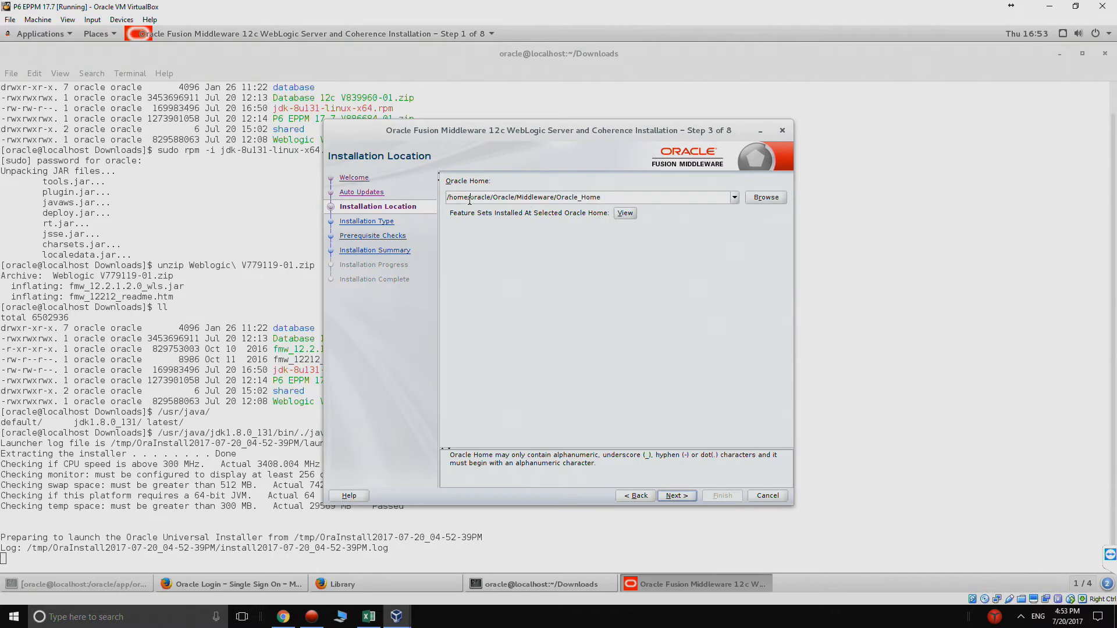
{"action": "left_click_drag", "start_coordinate": [468, 197], "coordinate": [415, 197]}
{"action": "key", "text": "BackSpace"}
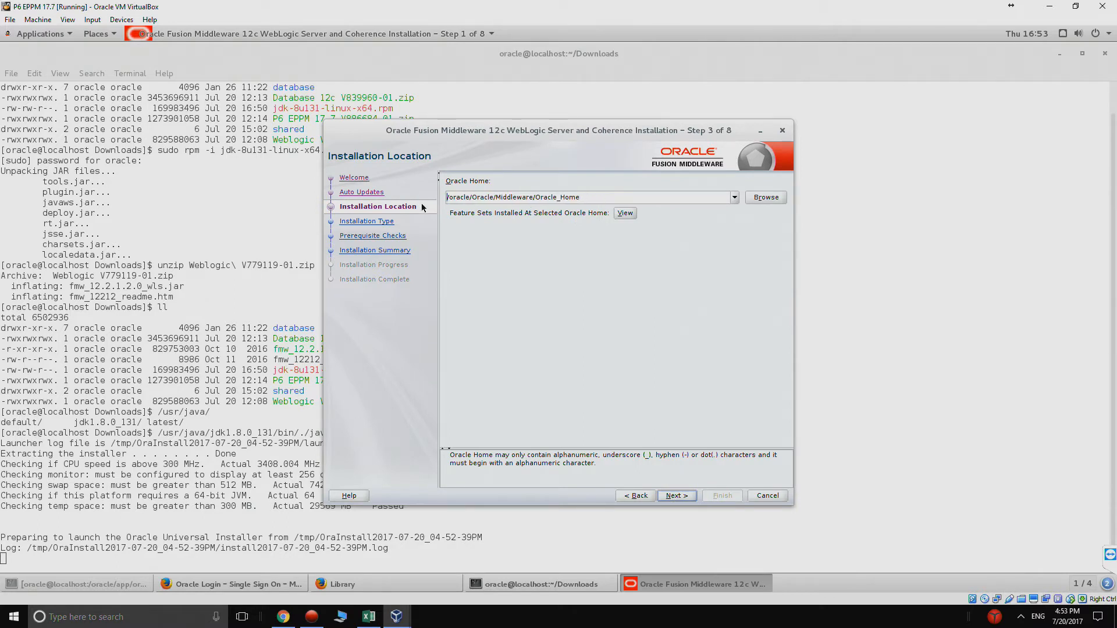
{"action": "left_click", "coordinate": [496, 198]}
{"action": "key", "text": "BackSpace"}
{"action": "key", "text": "BackSpace"}
{"action": "key", "text": "BackSpace"}
{"action": "key", "text": "BackSpace"}
{"action": "key", "text": "BackSpace"}
{"action": "key", "text": "BackSpace"}
{"action": "key", "text": "BackSpace"}
{"action": "left_click", "coordinate": [688, 497]}
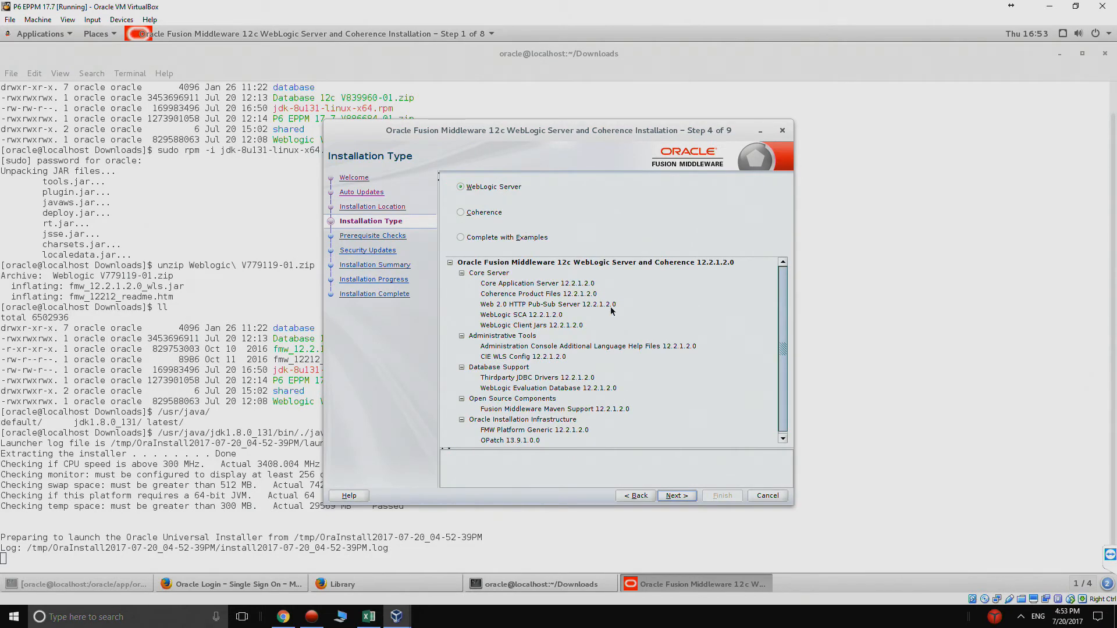
Step: Keep the WebLogic Server type, pass prerequisite checks, and decline security updates
{"action": "left_click", "coordinate": [683, 498]}
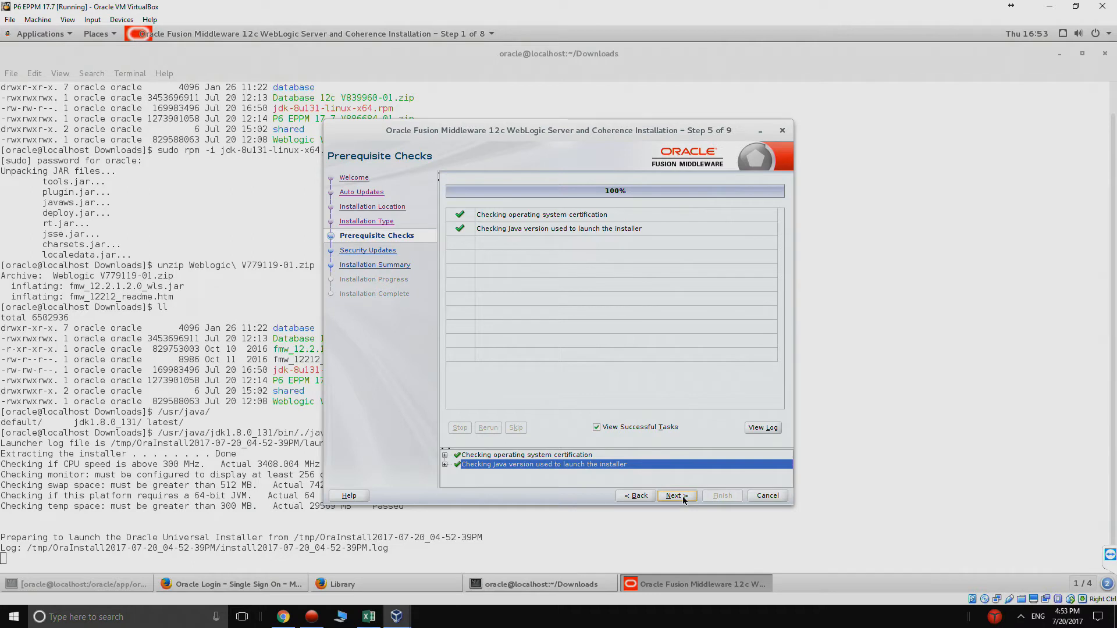
{"action": "left_click", "coordinate": [684, 499]}
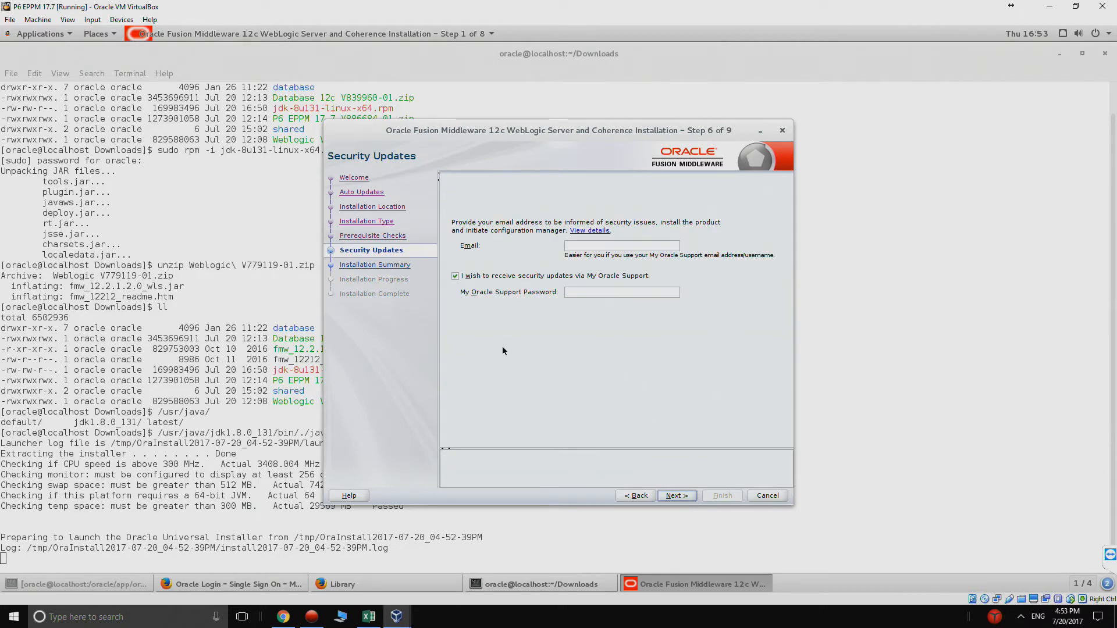
{"action": "left_click", "coordinate": [456, 277]}
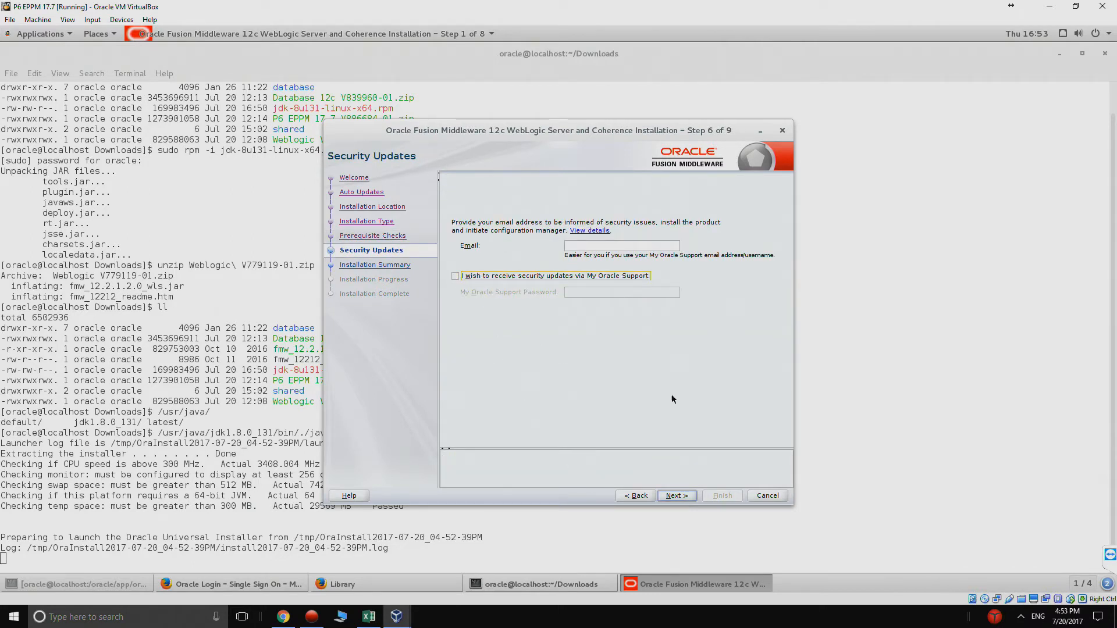
{"action": "left_click", "coordinate": [676, 496]}
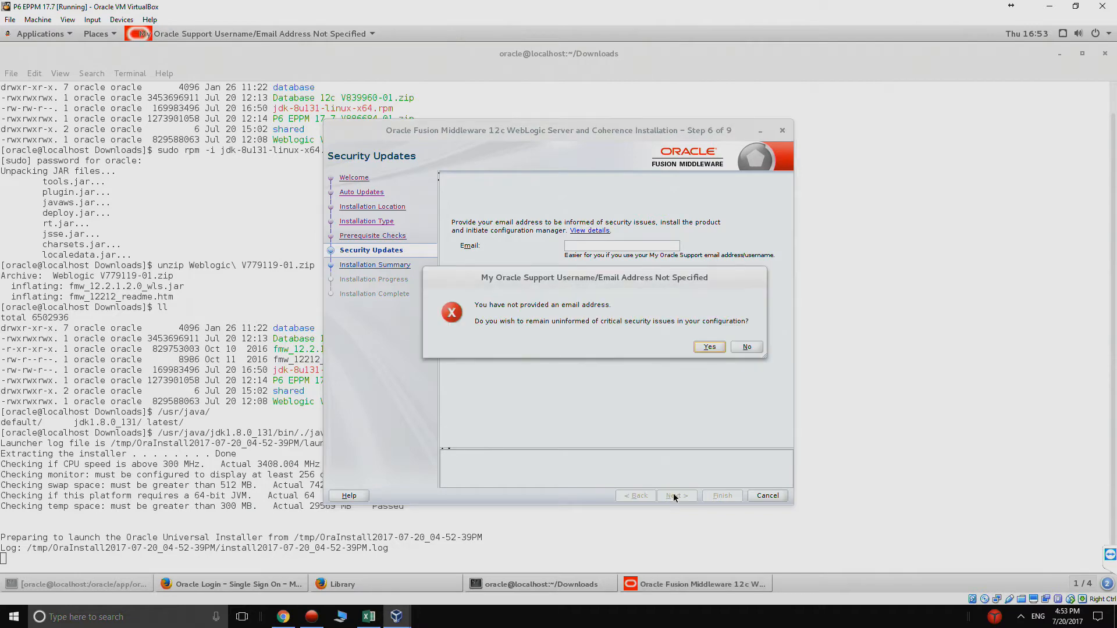
{"action": "left_click", "coordinate": [705, 349]}
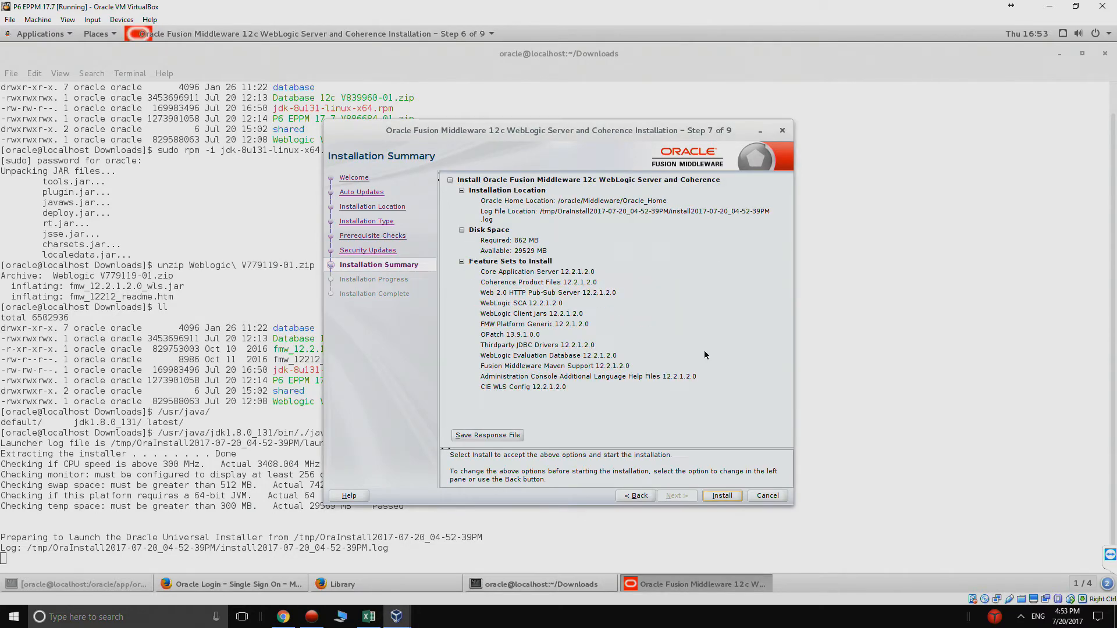
Step: Install WebLogic Server to 100% completion and finish the installer
{"action": "left_click", "coordinate": [723, 496]}
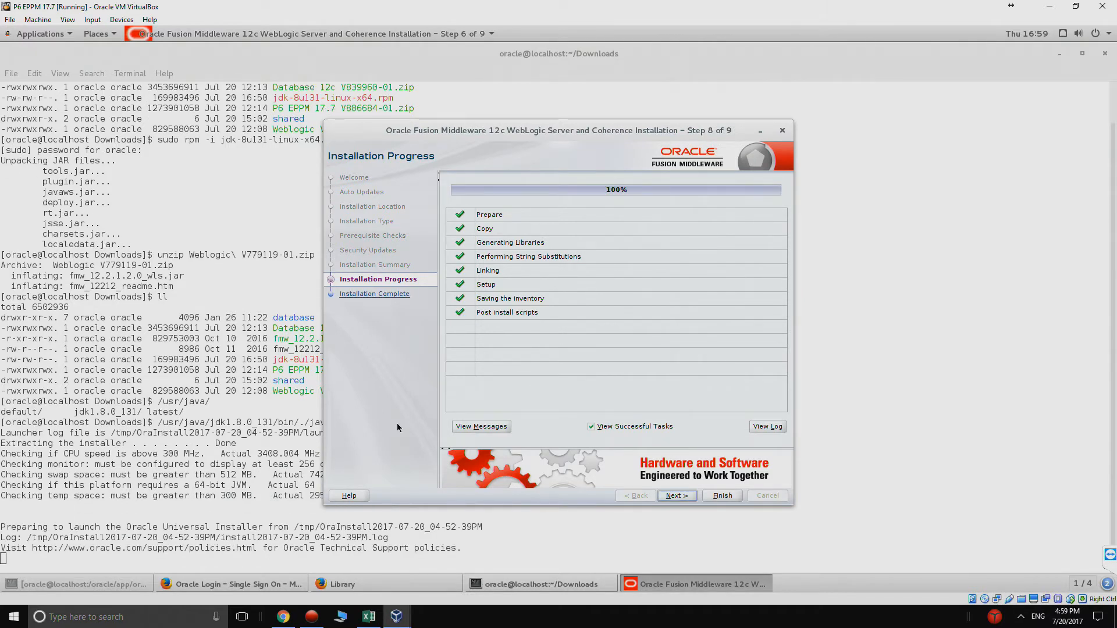
{"action": "left_click", "coordinate": [721, 496]}
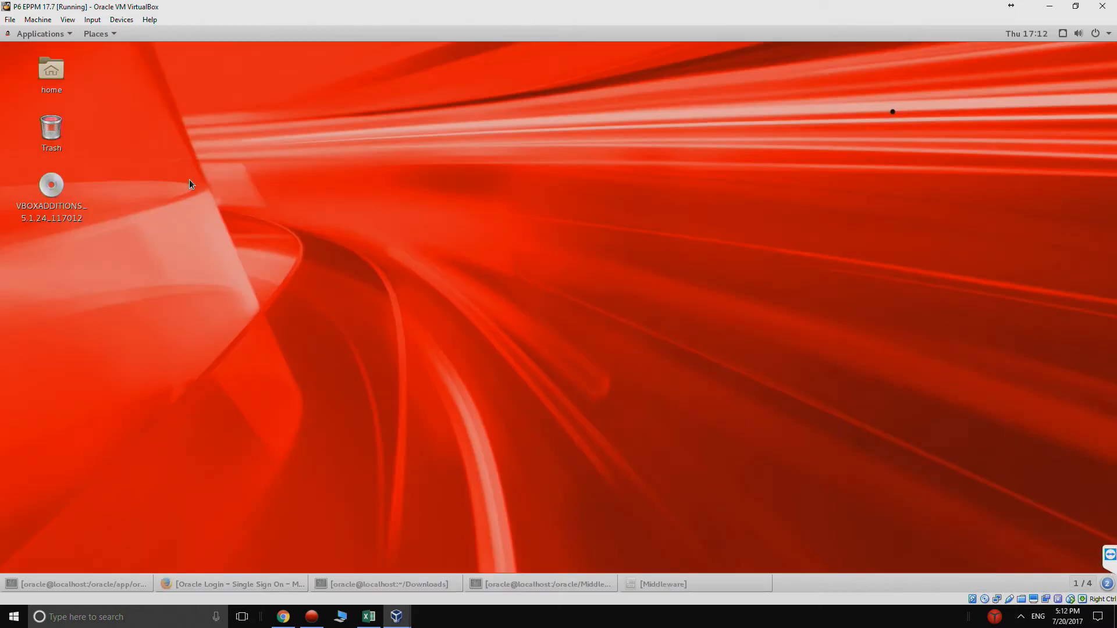
Step: Open a desktop terminal and change to /usr/java/jdk1.8.0_131/jre/lib
{"action": "right_click", "coordinate": [382, 253]}
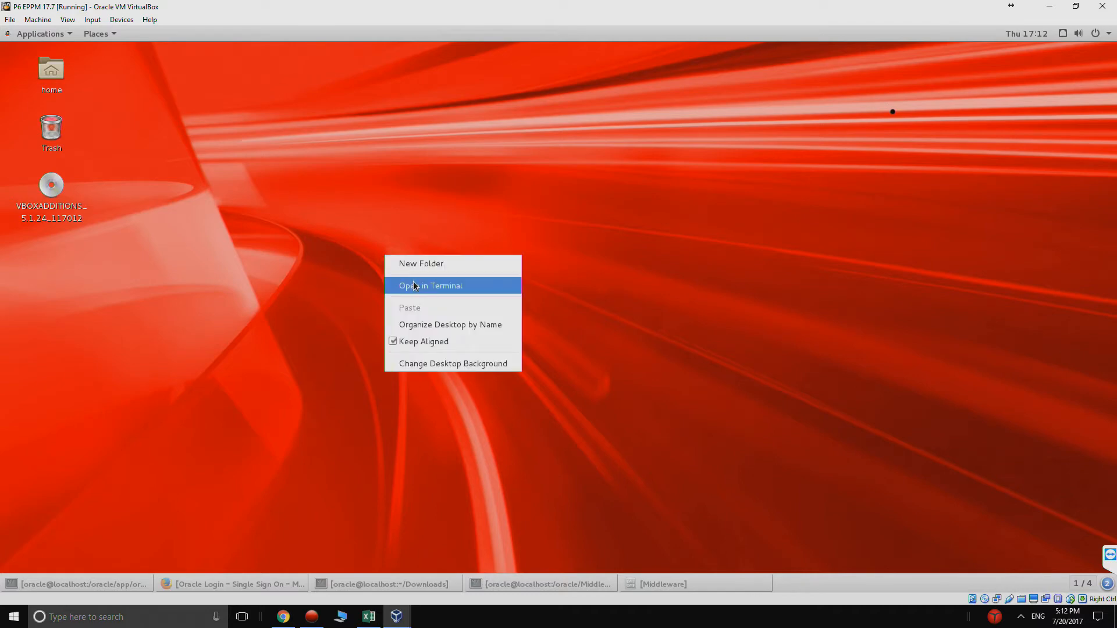
{"action": "left_click", "coordinate": [414, 285]}
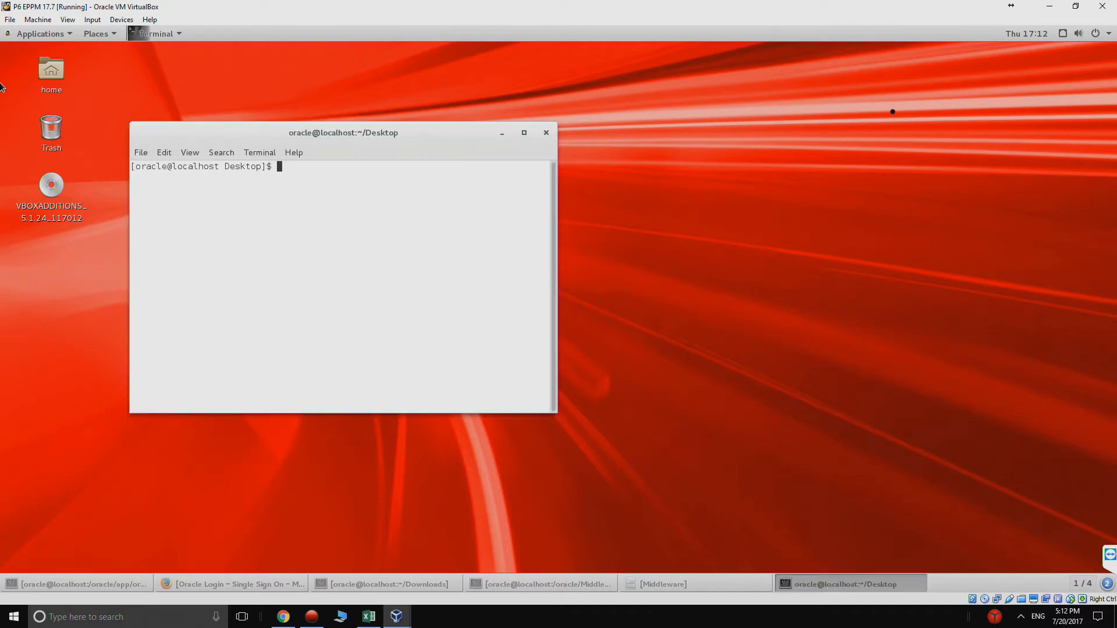
{"action": "type", "text": "cd /usr/j"}
{"action": "key", "text": "Tab"}
{"action": "type", "text": "jd"}
{"action": "key", "text": "Tab"}
{"action": "type", "text": "jr`"}
{"action": "key", "text": "BackSpace"}
{"action": "type", "text": "e/li"}
{"action": "key", "text": "Tab"}
{"action": "key", "text": "Return"}
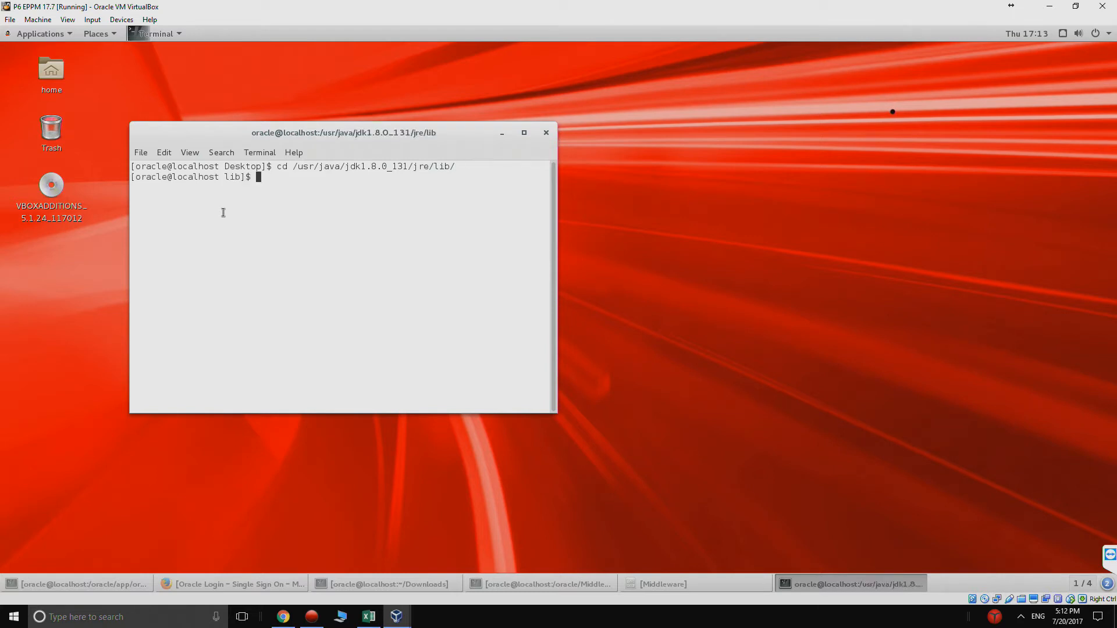
Step: Create the endorsed folder with 'sudo mkdir endorsed' after the permission error, then list it
{"action": "type", "text": "mkdir endorsed"}
{"action": "key", "text": "Return"}
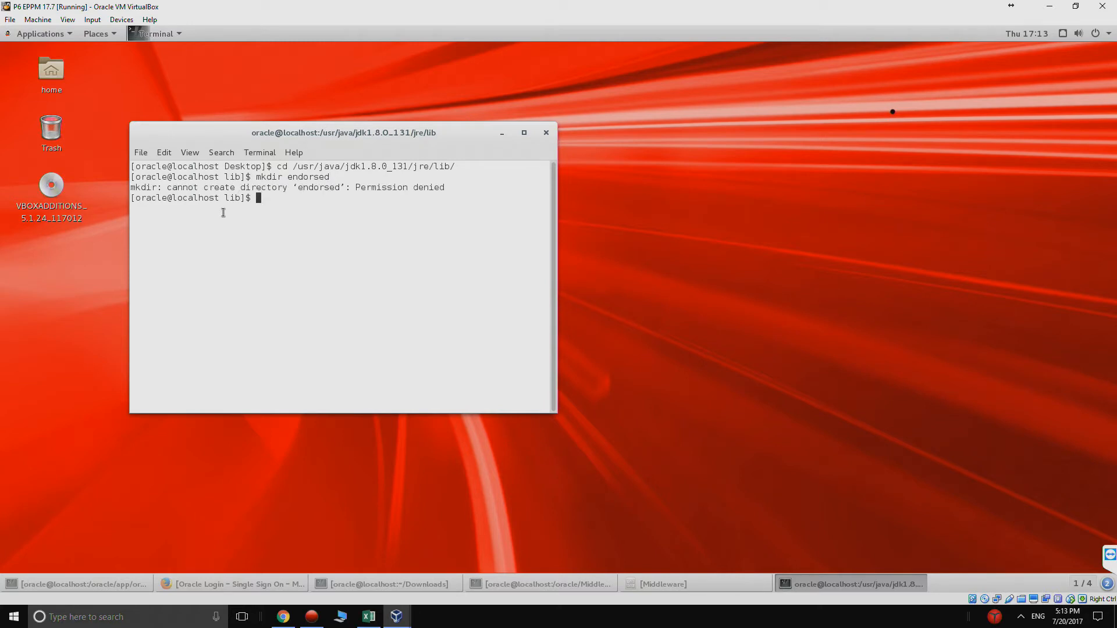
{"action": "key", "text": "Up"}
{"action": "key", "text": "Home"}
{"action": "type", "text": "sudo"}
{"action": "key", "text": "Return"}
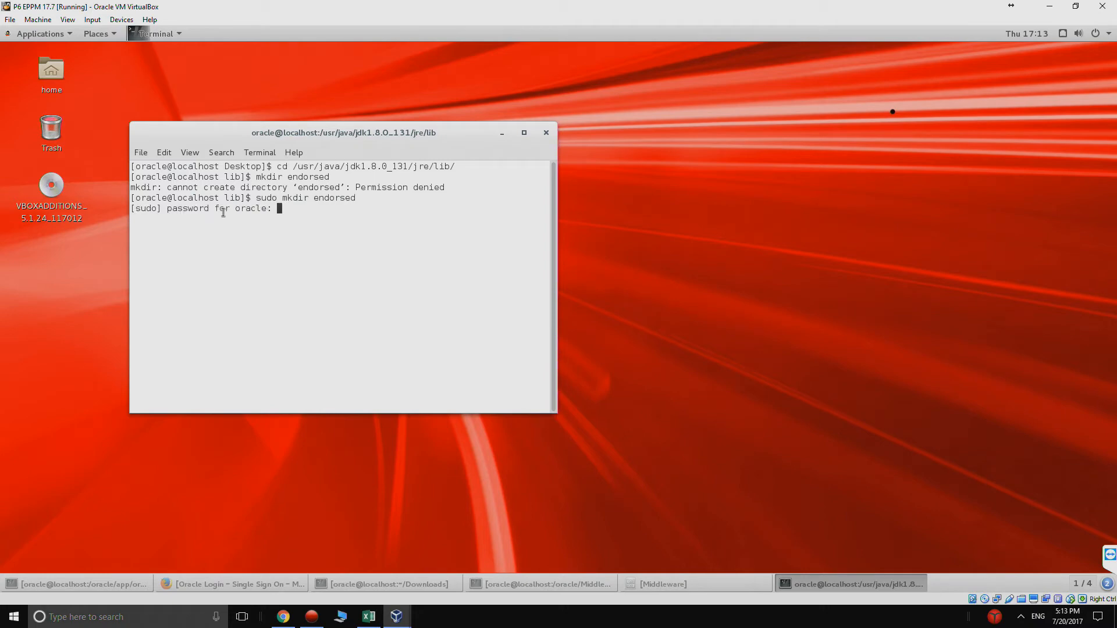
{"action": "key", "text": "Return"}
{"action": "type", "text": "ll"}
{"action": "key", "text": "Return"}
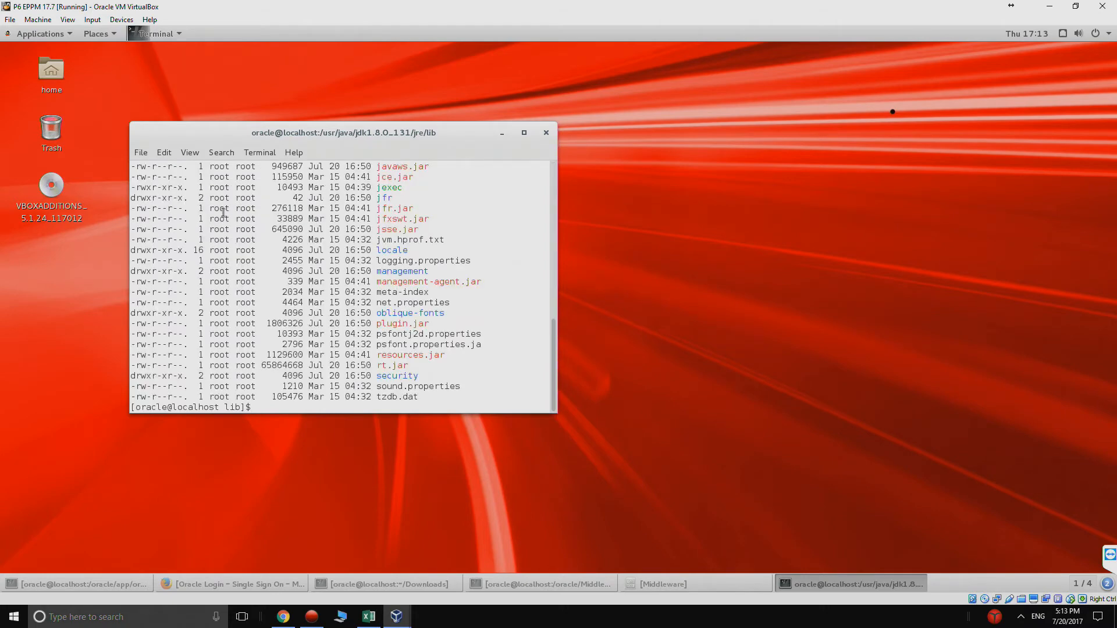
Step: Run 'sudo chown oracle:oracle endorsed/' and confirm the new owner in the 'll' listing
{"action": "double_click", "coordinate": [383, 131]}
{"action": "scroll", "coordinate": [384, 131], "scroll_direction": "up", "scroll_amount": 2}
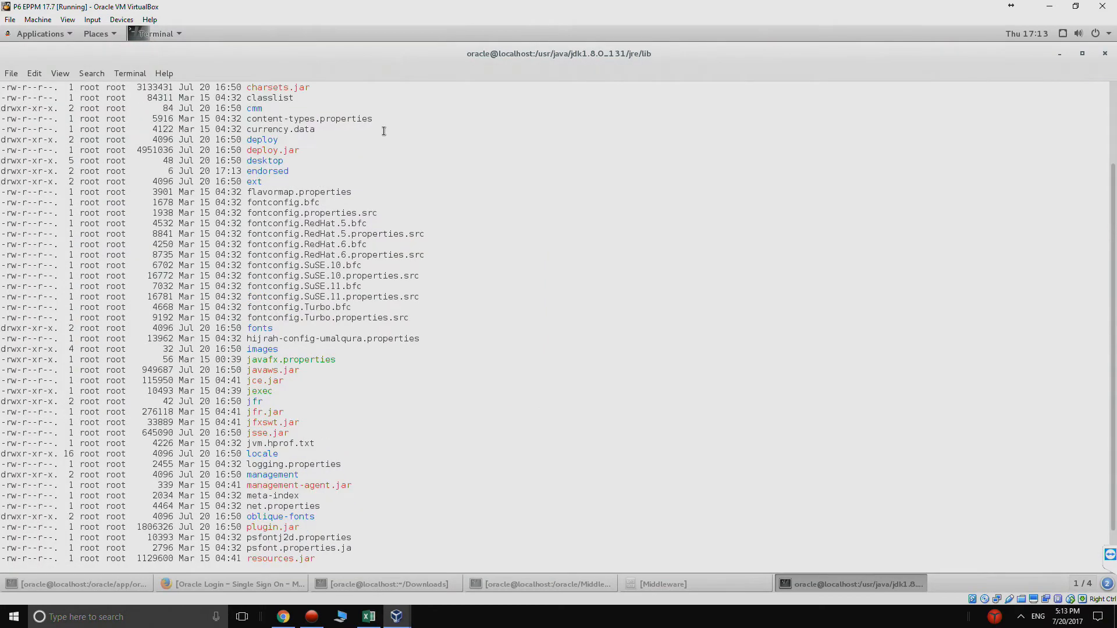
{"action": "left_click_drag", "start_coordinate": [256, 171], "coordinate": [80, 174]}
{"action": "scroll", "coordinate": [204, 284], "scroll_direction": "down", "scroll_amount": 2}
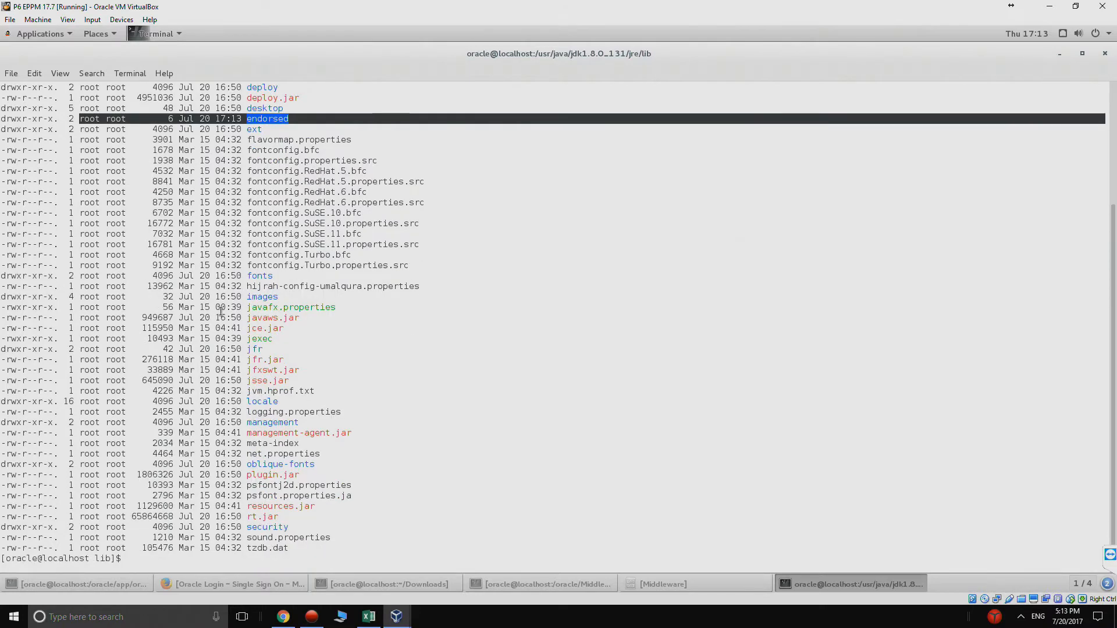
{"action": "type", "text": "sudo ch"}
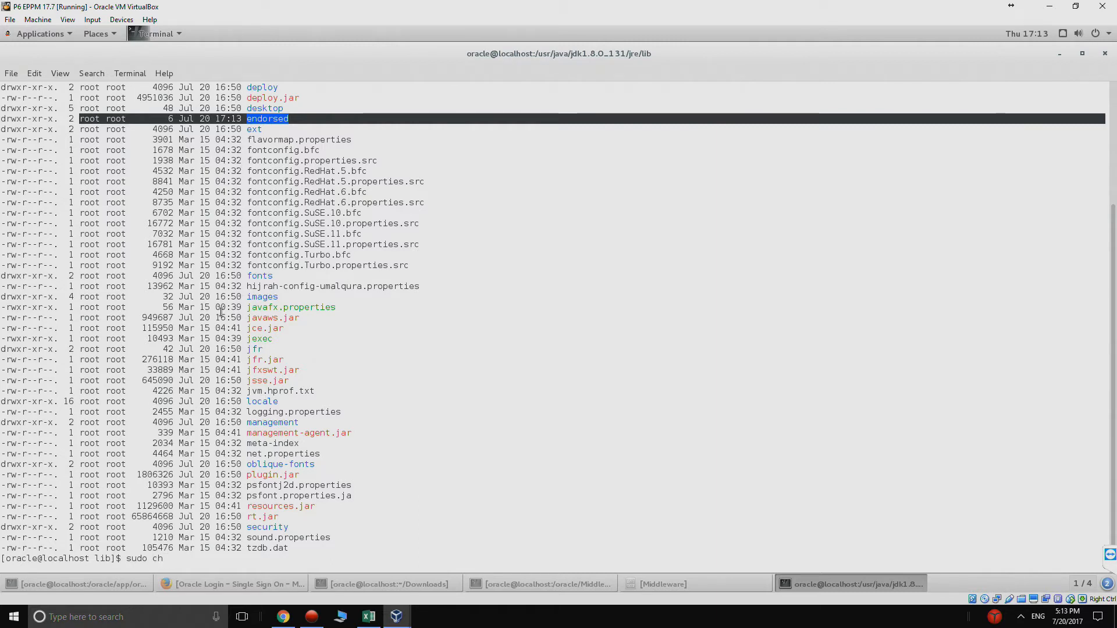
{"action": "type", "text": "own oracle"}
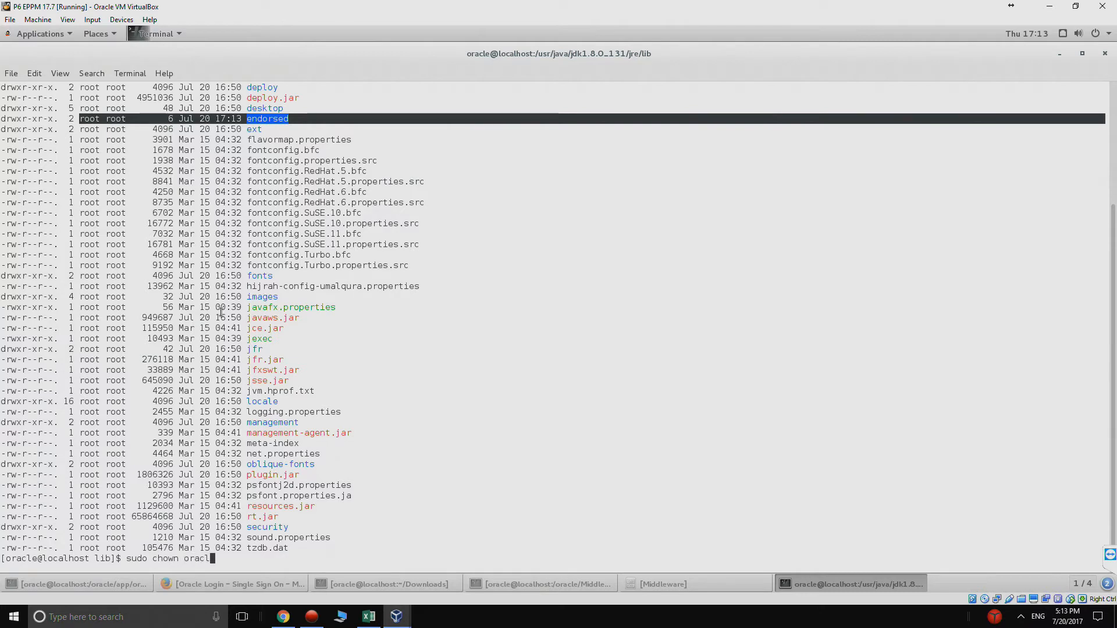
{"action": "type", "text": ":oracle endorsed/"}
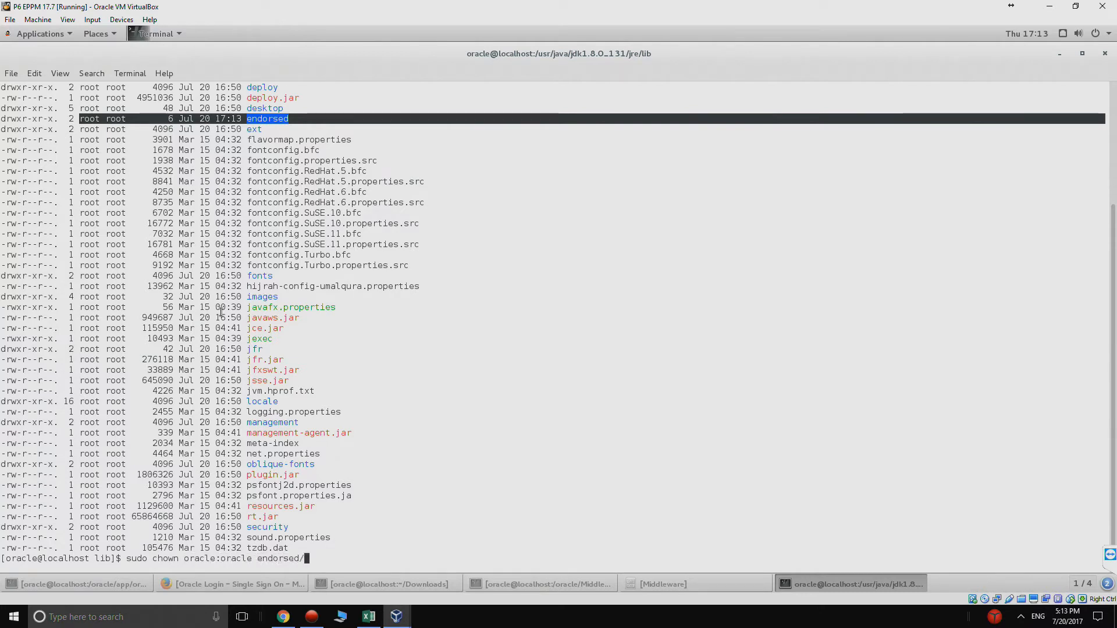
{"action": "key", "text": "Tab"}
{"action": "key", "text": "Return"}
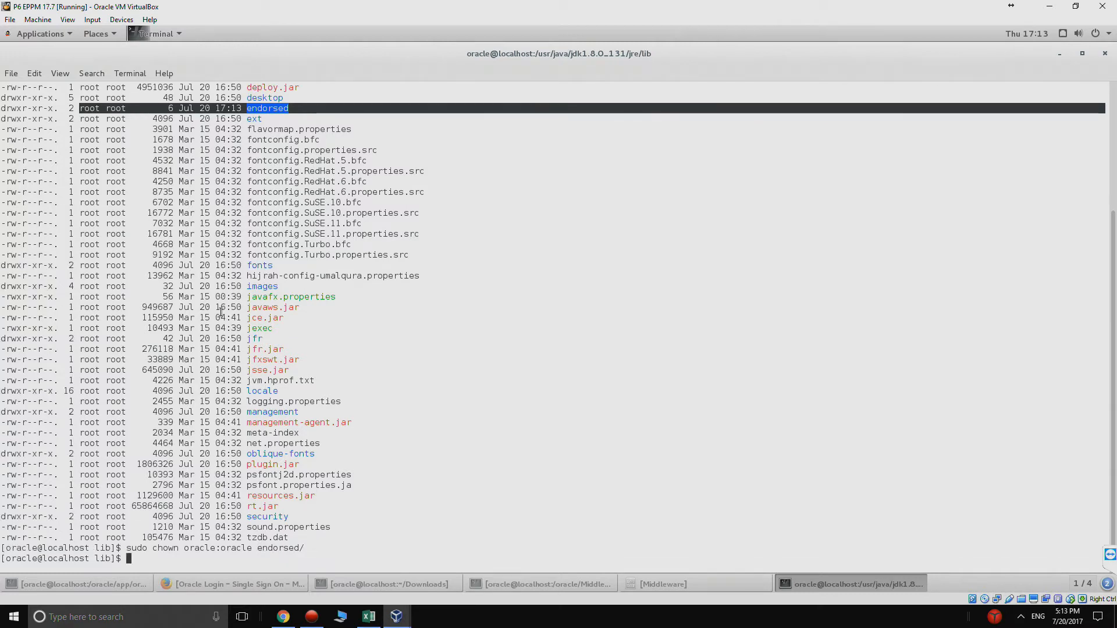
{"action": "type", "text": "ll"}
{"action": "key", "text": "Return"}
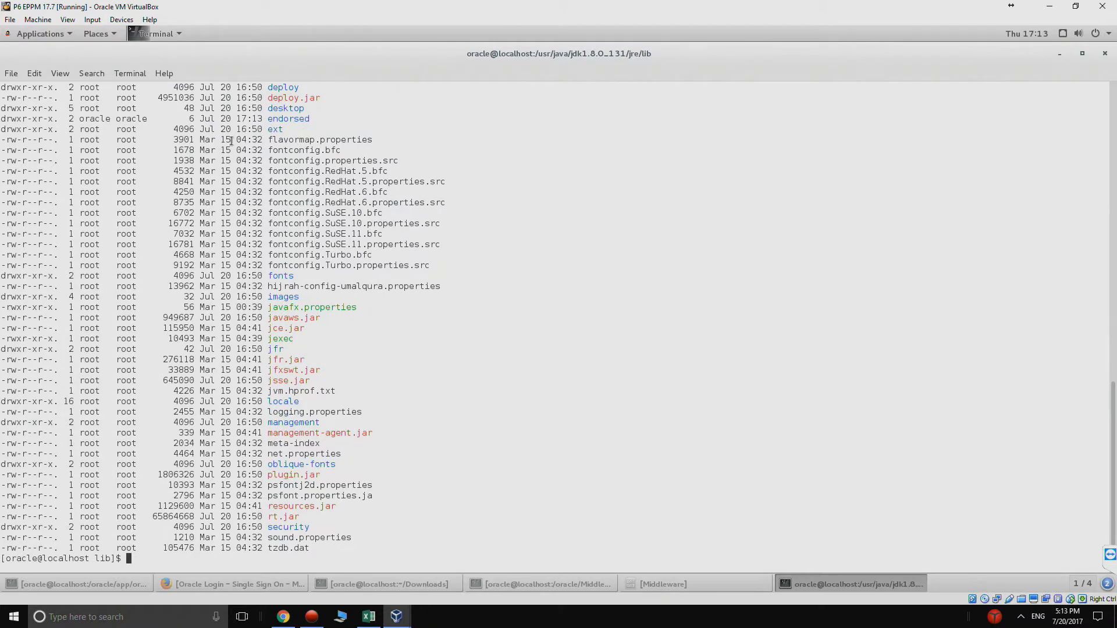
{"action": "left_click_drag", "start_coordinate": [313, 120], "coordinate": [91, 118]}
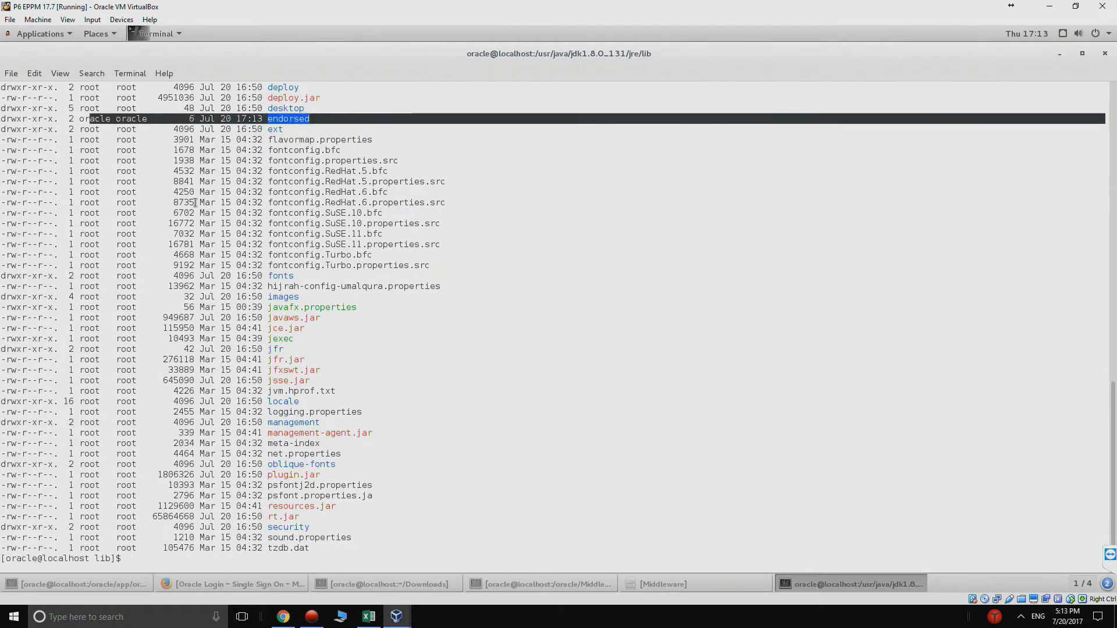
{"action": "left_click", "coordinate": [232, 235]}
{"action": "type", "text": "cd "}
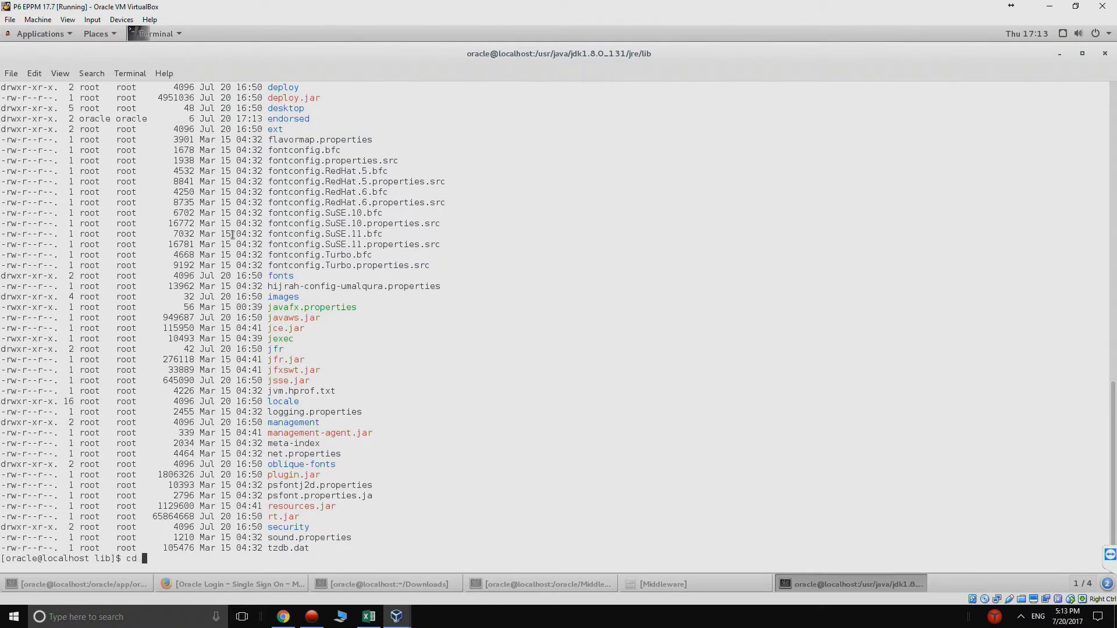
{"action": "type", "text": "/home/or"}
Step: Move into /home/oracle/Downloads and list its contents
{"action": "key", "text": "Tab"}
{"action": "type", "text": "Down"}
{"action": "key", "text": "Tab"}
{"action": "key", "text": "Return"}
{"action": "type", "text": "ll"}
{"action": "key", "text": "Return"}
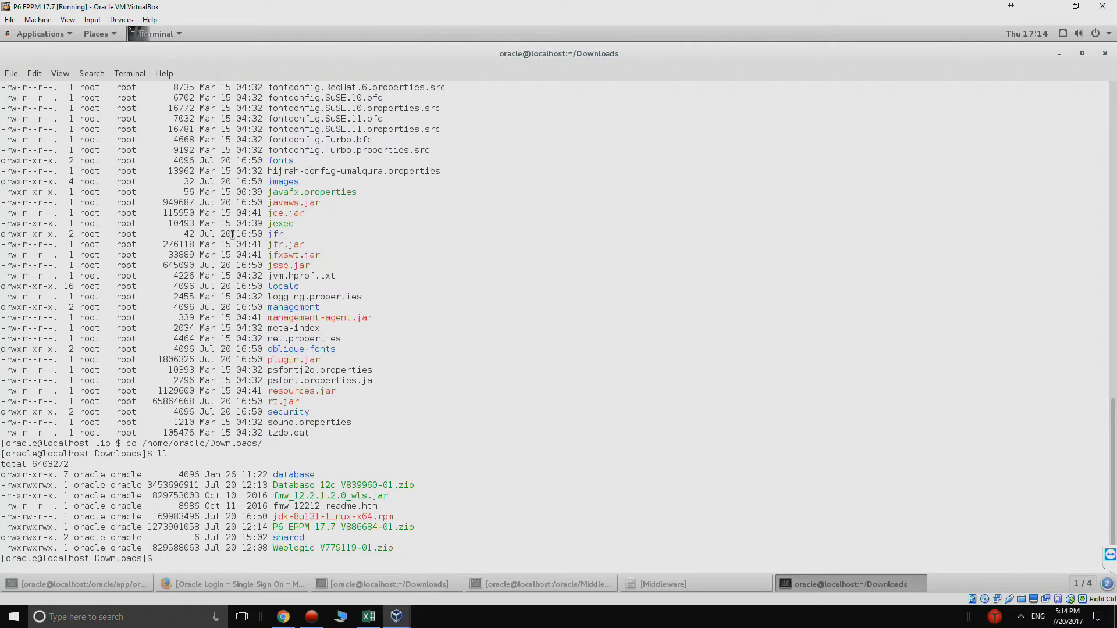
Step: Unzip 'P6 EPPM 17.7 V886684-01.zip' after fixing the unzup typo, then list the new P6_R177 folder
{"action": "type", "text": "unzup P6"}
{"action": "key", "text": "Tab"}
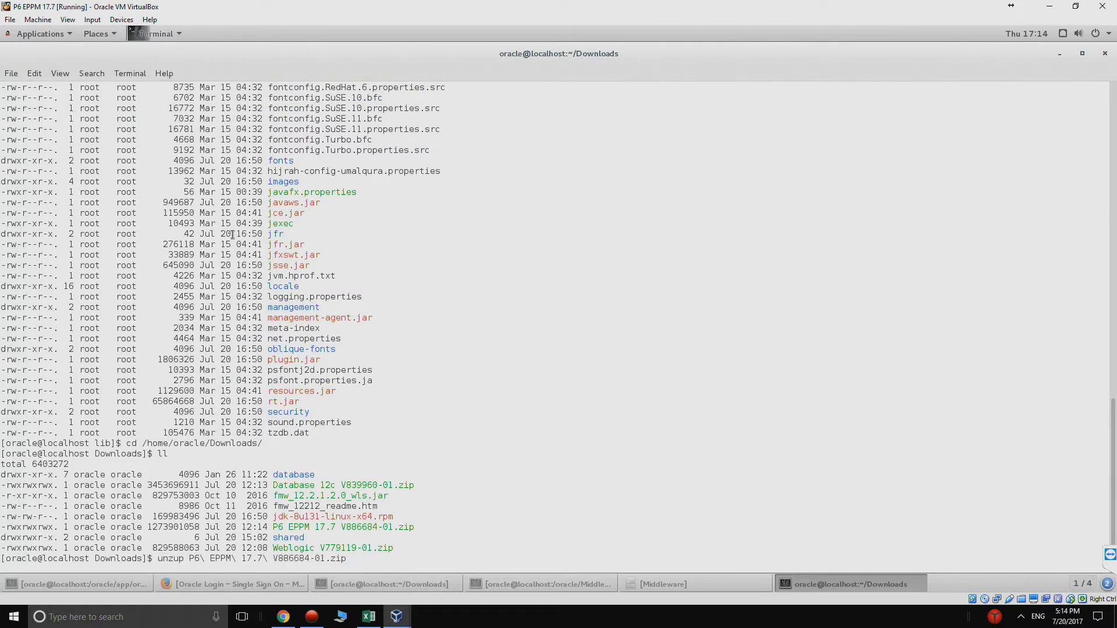
{"action": "key", "text": "Return"}
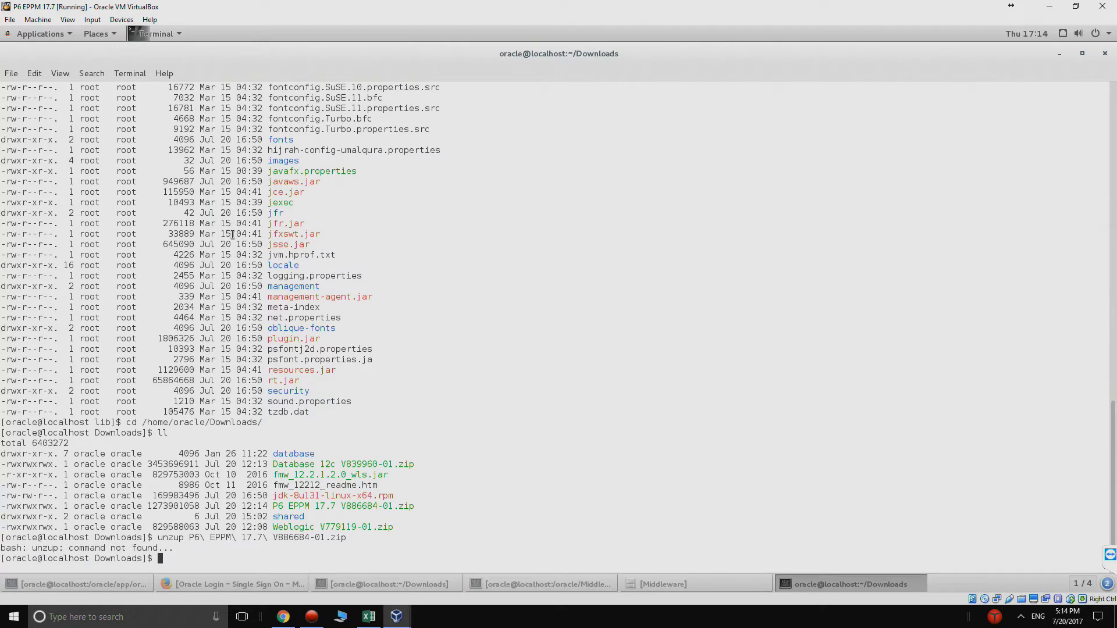
{"action": "type", "text": "unzip P6"}
{"action": "key", "text": "Tab"}
{"action": "key", "text": "Return"}
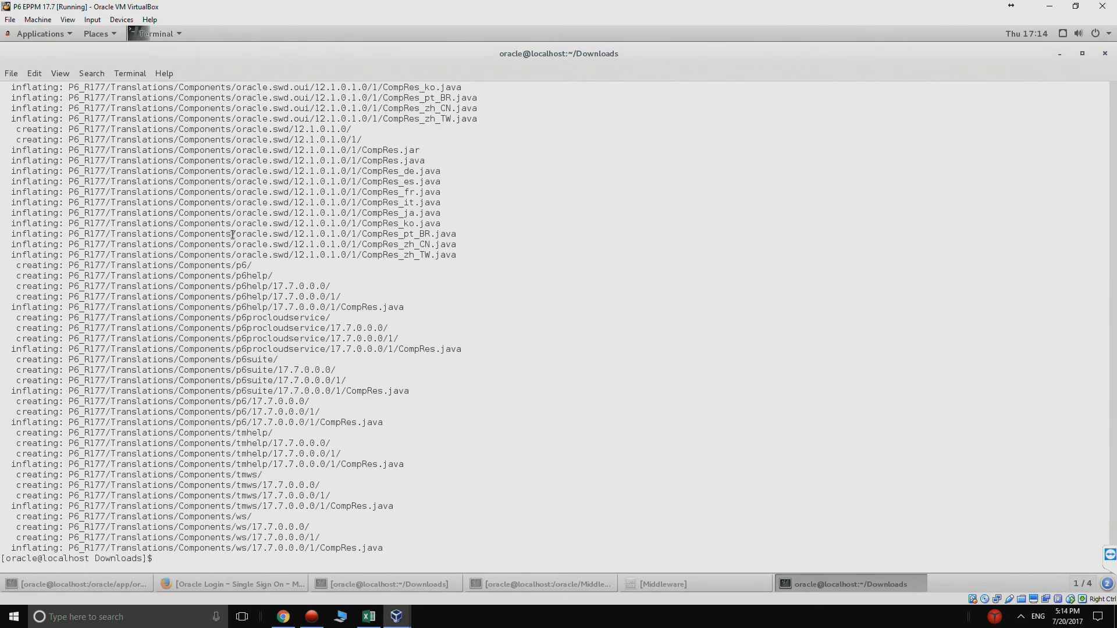
{"action": "type", "text": "ll"}
{"action": "key", "text": "Return"}
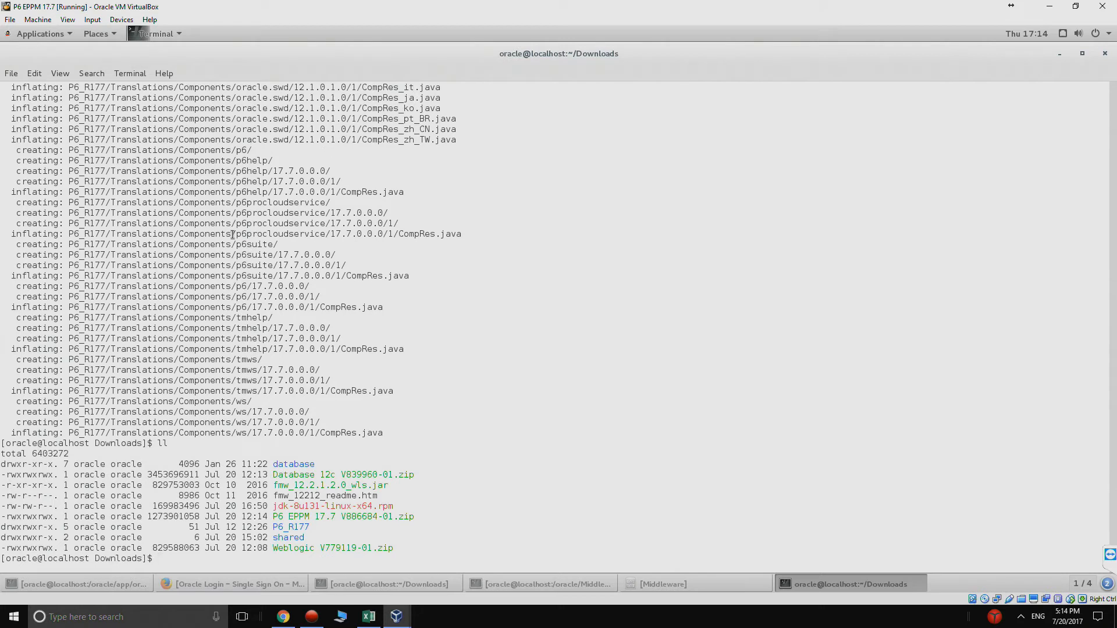
Step: Go into P6_R177 and then its p6suite folder, listing each folder's contents
{"action": "type", "text": "cd P6_"}
{"action": "key", "text": "Tab"}
{"action": "key", "text": "Return"}
{"action": "type", "text": "ll"}
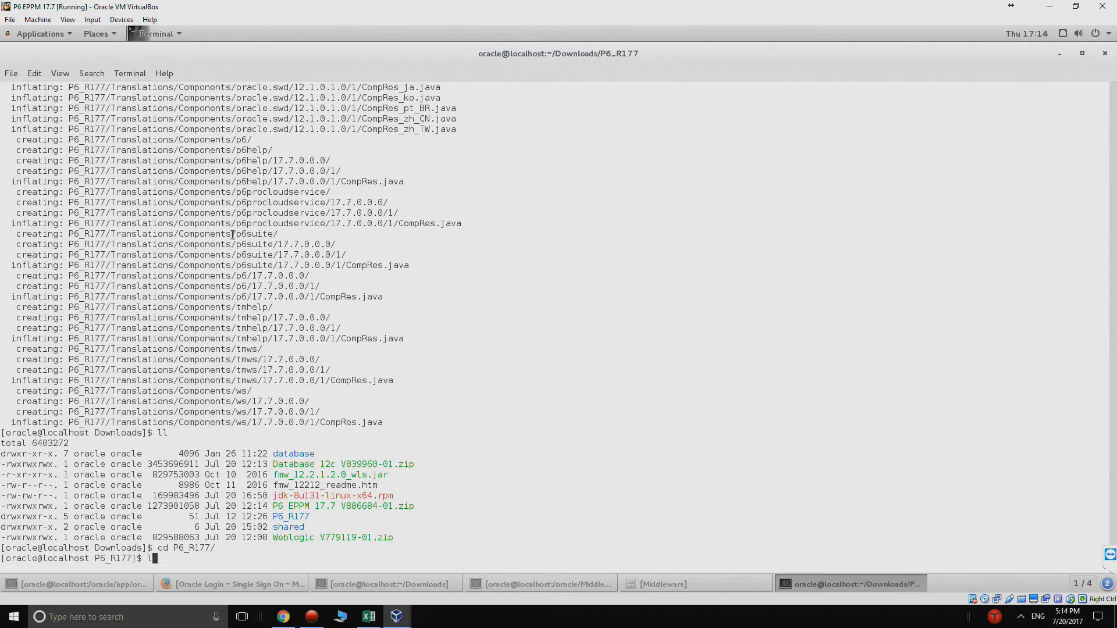
{"action": "key", "text": "Return"}
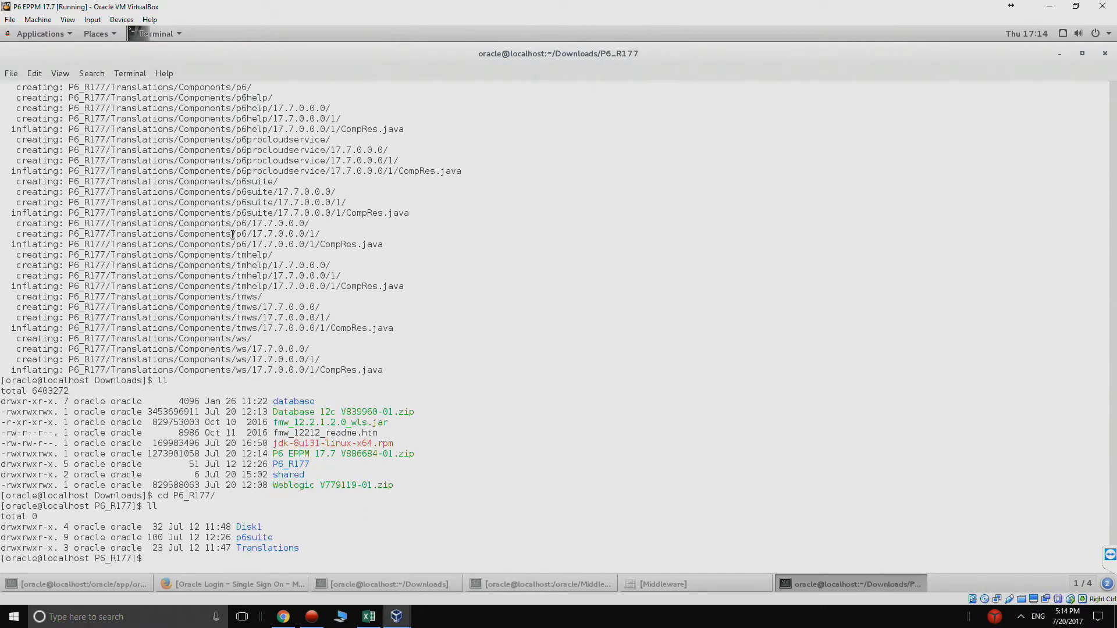
{"action": "type", "text": "cd Dis"}
{"action": "key", "text": "Tab"}
{"action": "key", "text": "BackSpace"}
{"action": "key", "text": "BackSpace"}
{"action": "key", "text": "BackSpace"}
{"action": "key", "text": "BackSpace"}
{"action": "key", "text": "BackSpace"}
{"action": "key", "text": "BackSpace"}
{"action": "type", "text": "p6"}
{"action": "key", "text": "Tab"}
{"action": "key", "text": "Return"}
{"action": "type", "text": "ll"}
{"action": "key", "text": "Return"}
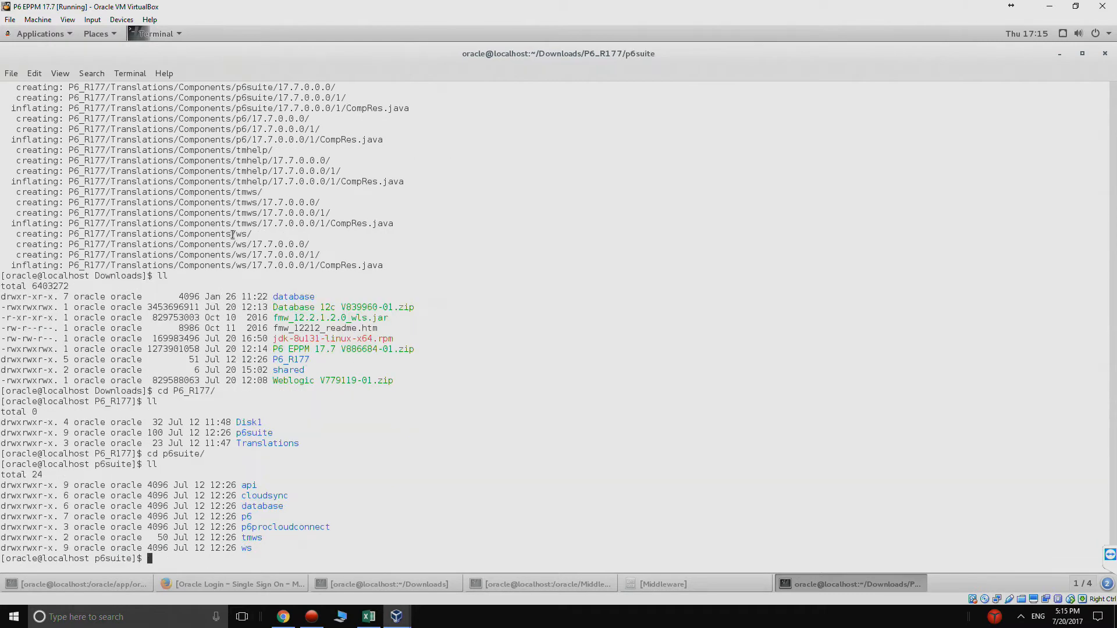
Step: Descend through database, scripts and install, listing contents and printing the current path
{"action": "type", "text": "cd data"}
{"action": "key", "text": "Tab"}
{"action": "key", "text": "Return"}
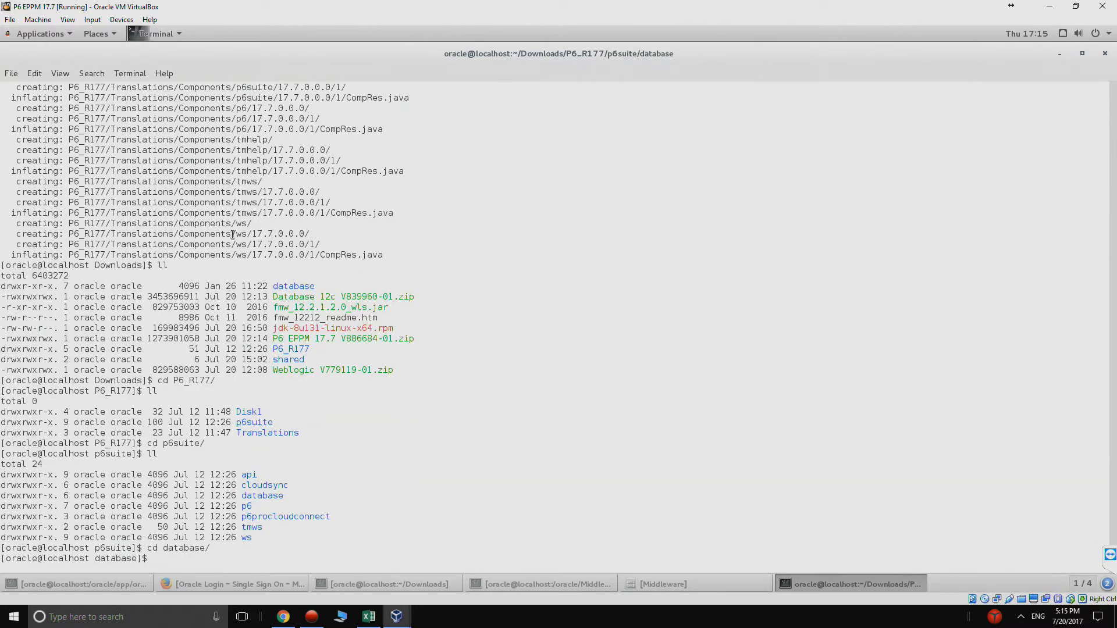
{"action": "type", "text": "ll"}
{"action": "key", "text": "Return"}
{"action": "type", "text": "cd scripts"}
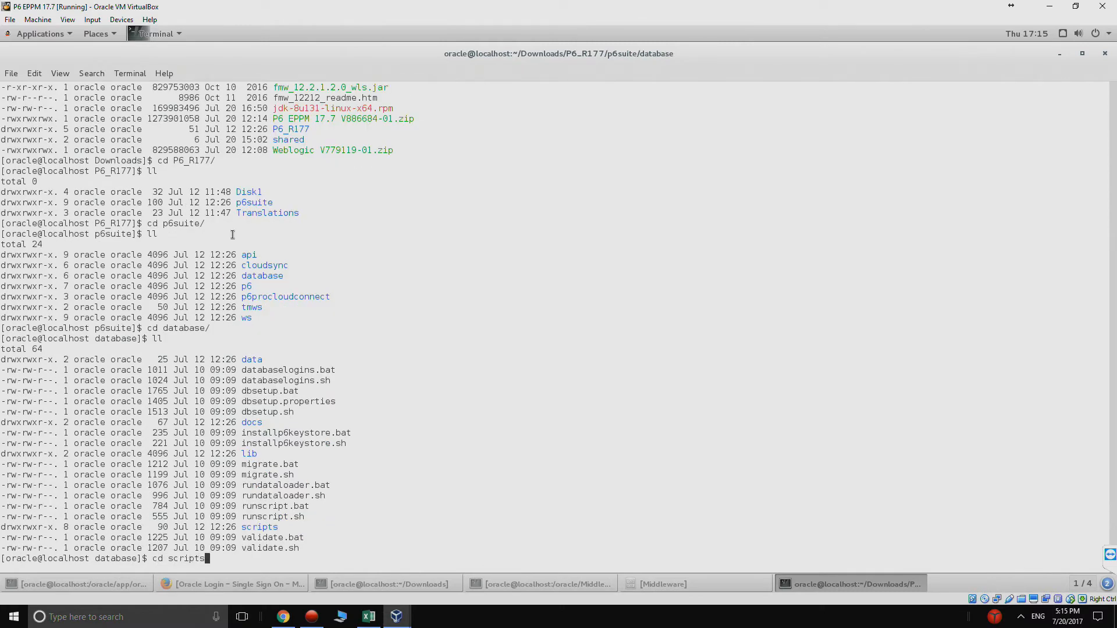
{"action": "key", "text": "Return"}
{"action": "type", "text": "ll"}
{"action": "key", "text": "Return"}
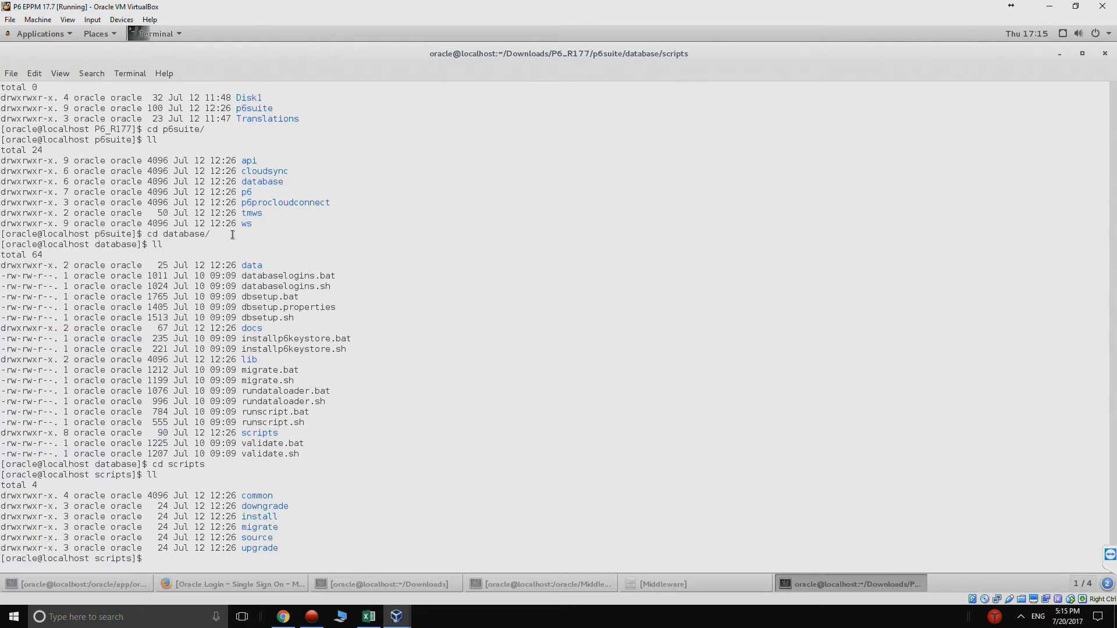
{"action": "type", "text": "cd install"}
{"action": "key", "text": "Return"}
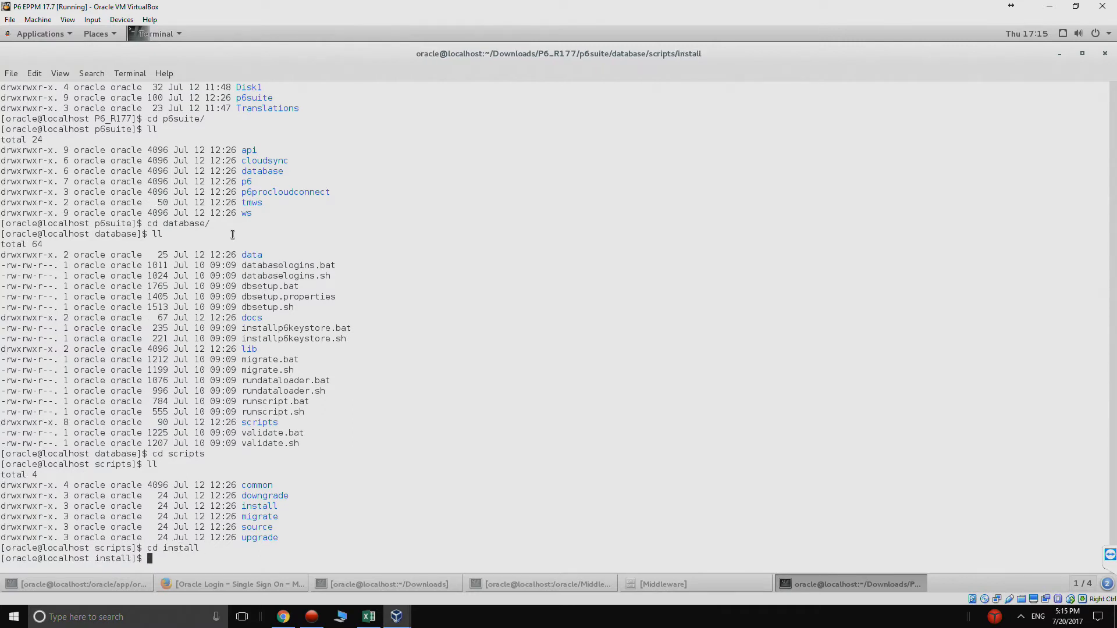
{"action": "type", "text": "pwd"}
{"action": "key", "text": "Return"}
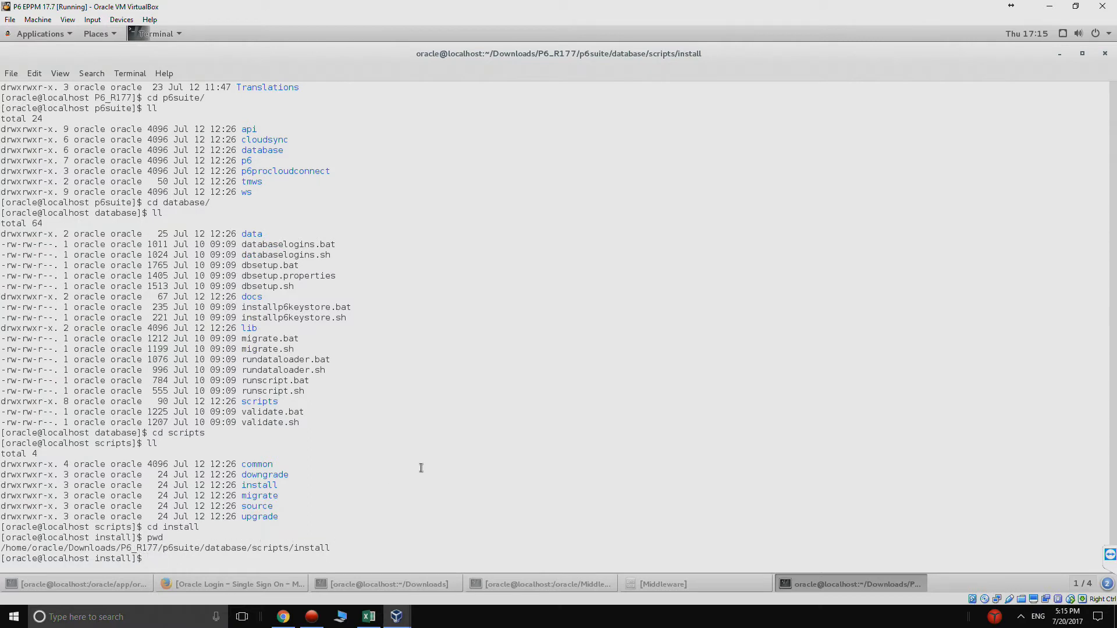
{"action": "type", "text": "ll"}
{"action": "key", "text": "Return"}
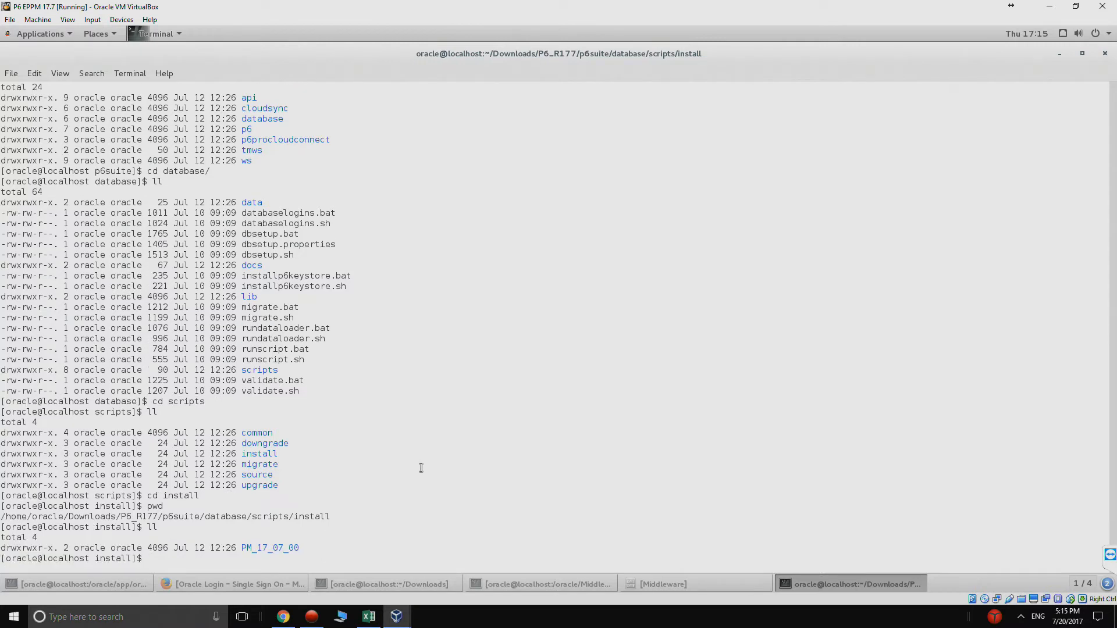
Step: Enter PM_17_07_00 and list its SQL install scripts
{"action": "type", "text": "cdP"}
{"action": "key", "text": "Tab"}
{"action": "key", "text": "Return"}
{"action": "type", "text": "ll"}
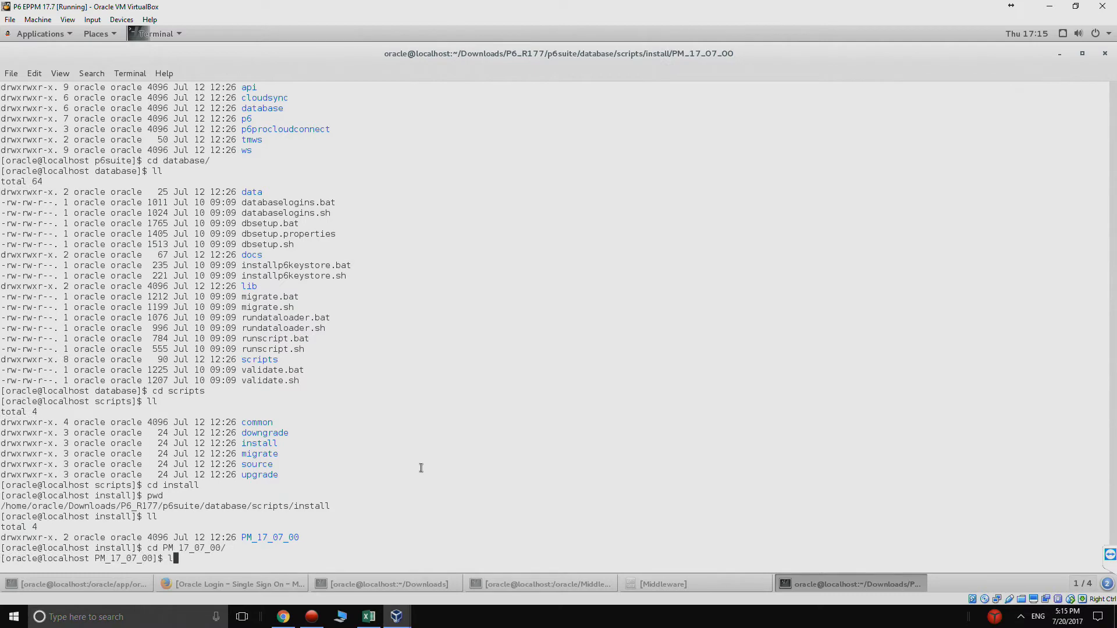
{"action": "key", "text": "Return"}
{"action": "scroll", "coordinate": [412, 396], "scroll_direction": "up", "scroll_amount": 3}
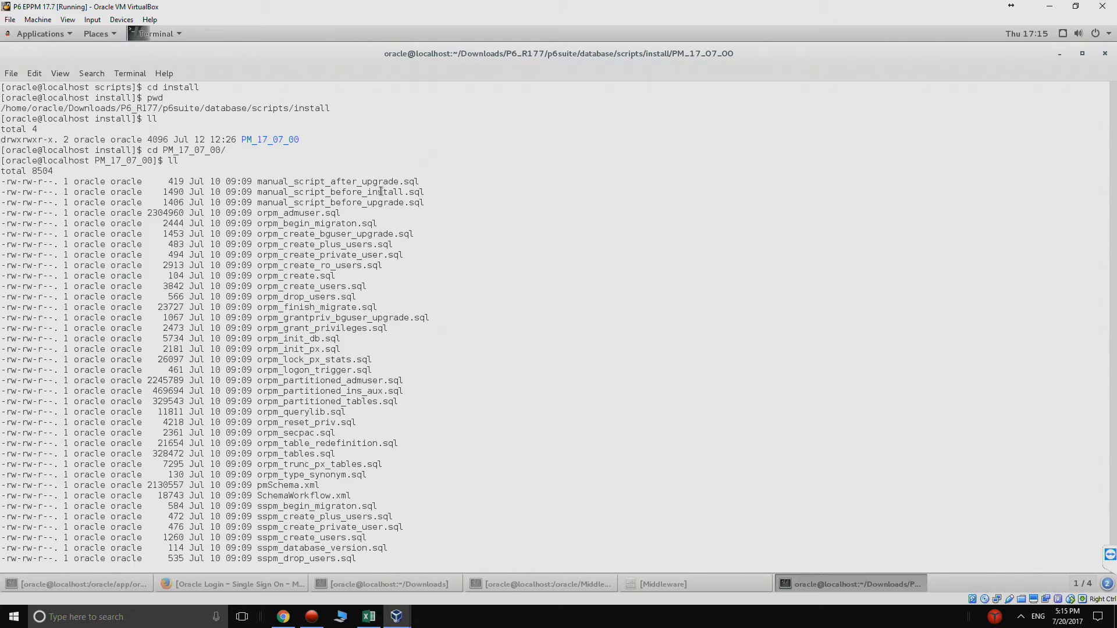
Step: Copy the manual_script_before_install.sql file name and type the sqlplus sys login to p6 as sysdba
{"action": "left_click_drag", "start_coordinate": [424, 192], "coordinate": [258, 193]}
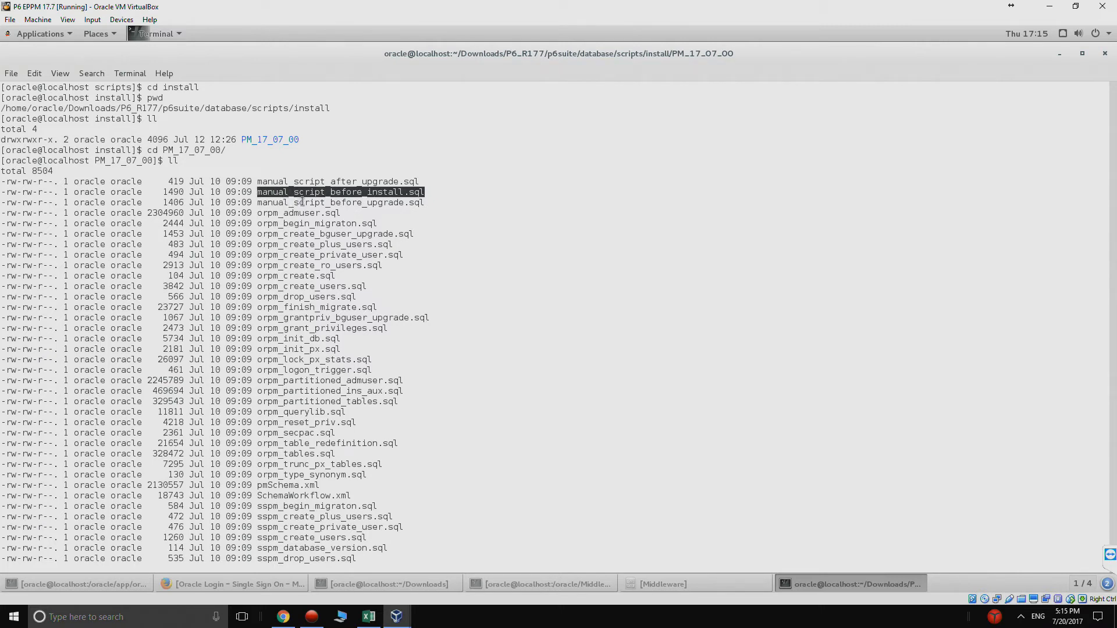
{"action": "right_click", "coordinate": [358, 192]}
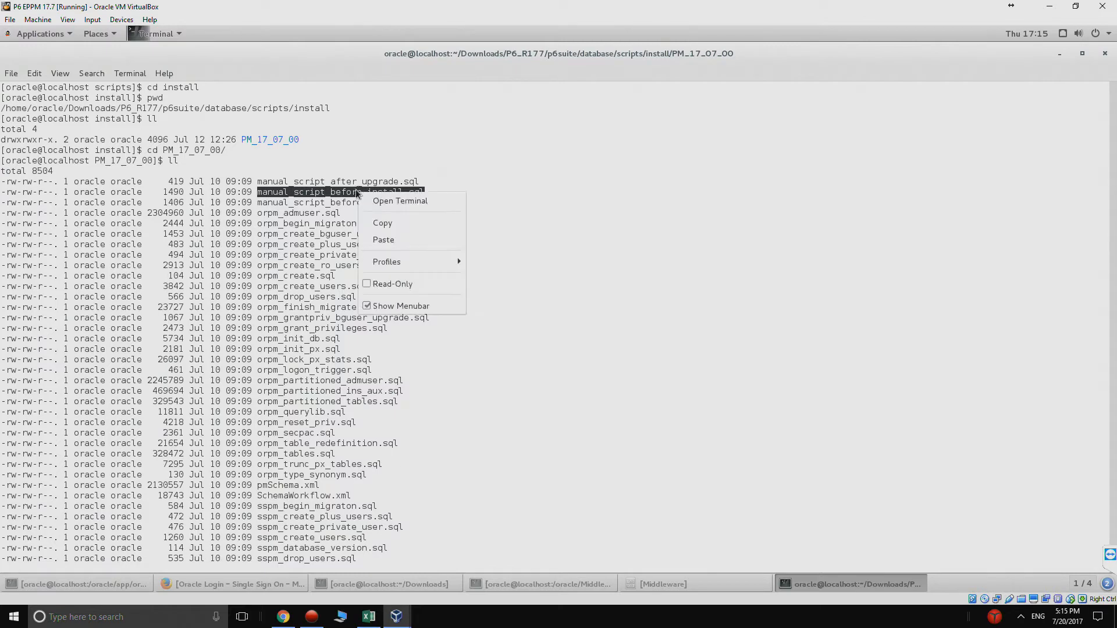
{"action": "left_click", "coordinate": [375, 219]}
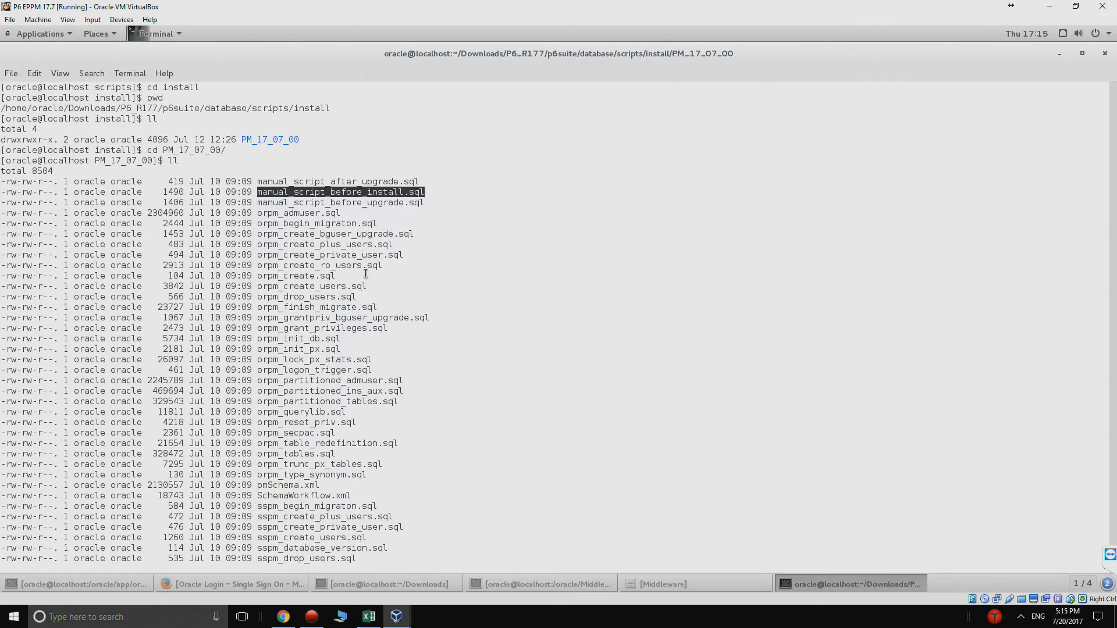
{"action": "left_click", "coordinate": [351, 349]}
{"action": "scroll", "coordinate": [352, 349], "scroll_direction": "down", "scroll_amount": 3}
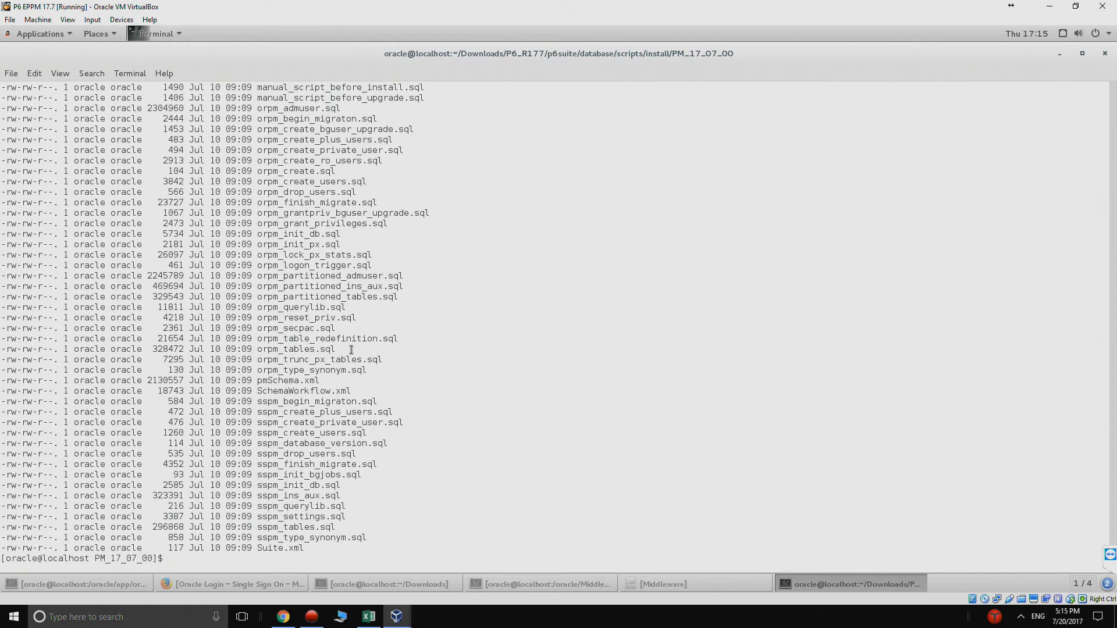
{"action": "type", "text": "sqlplus sys/.Welcome1@p6 as sysdba"}
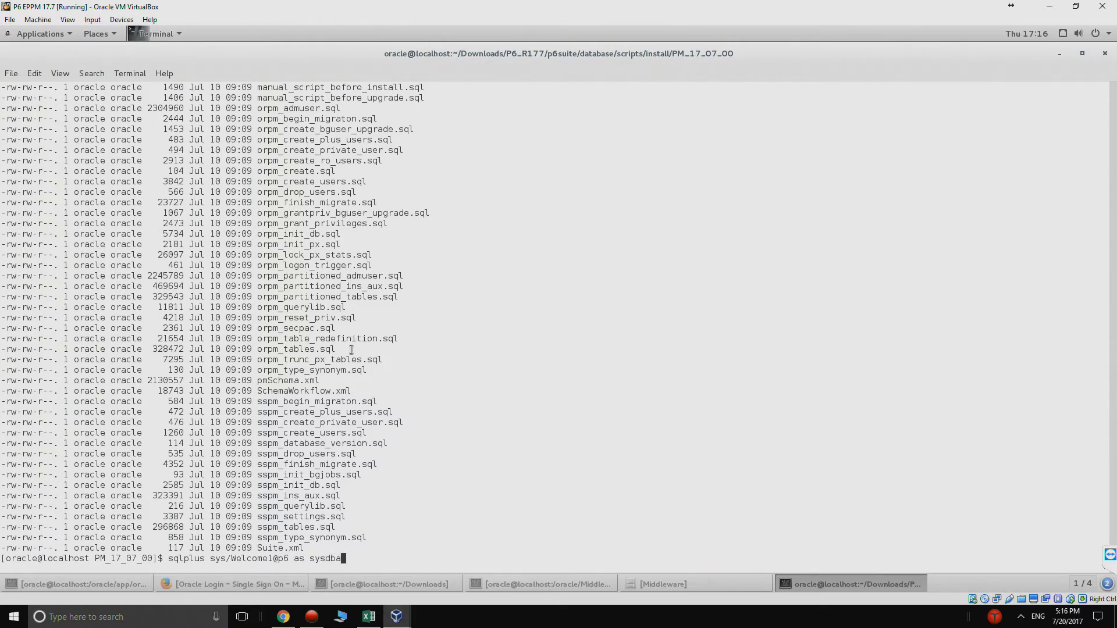
{"action": "key", "text": "Return"}
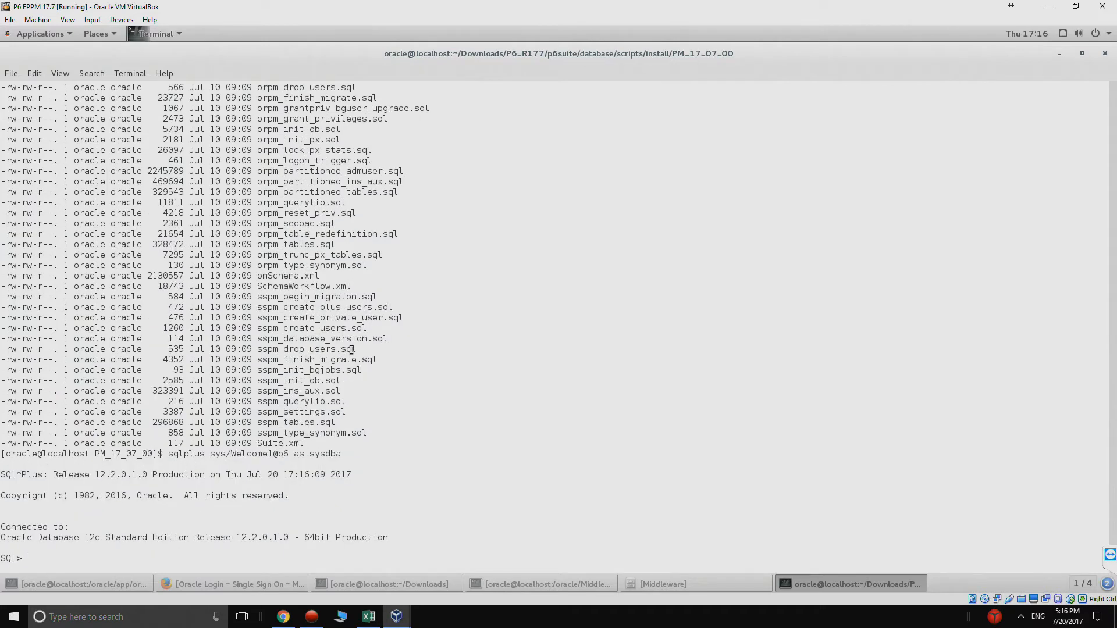
{"action": "type", "text": "@"}
{"action": "right_click", "coordinate": [129, 548]}
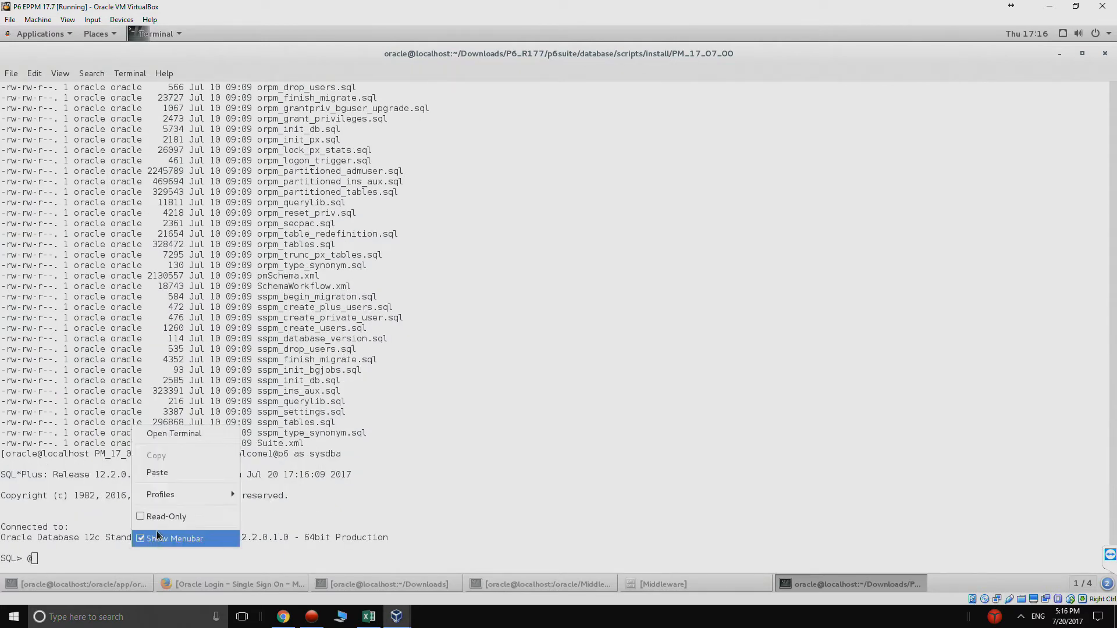
{"action": "left_click", "coordinate": [162, 478]}
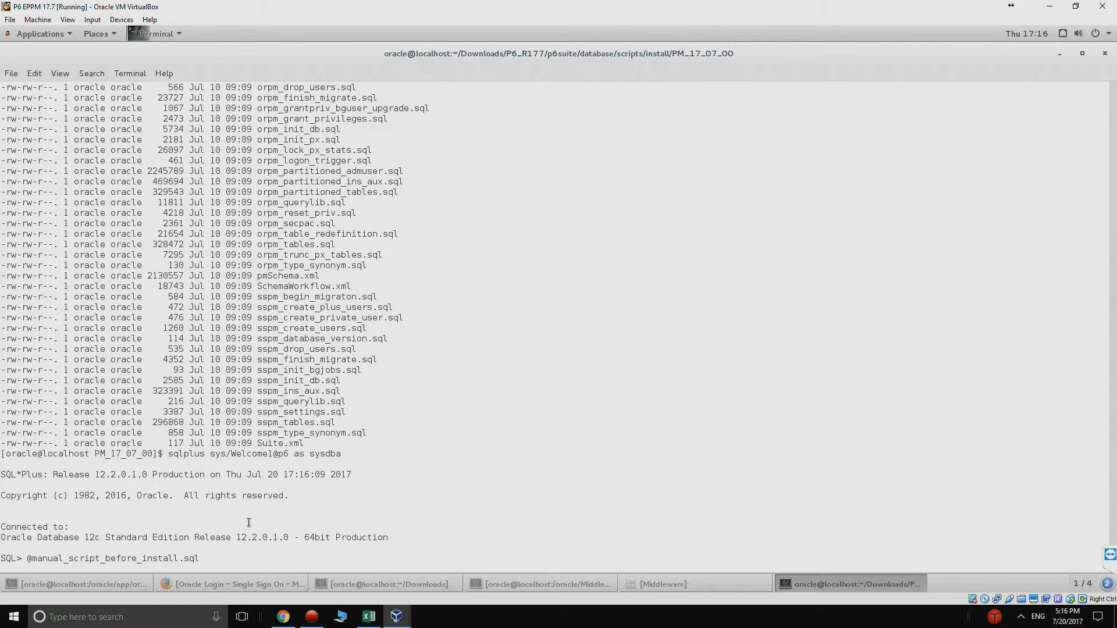
{"action": "key", "text": "Return"}
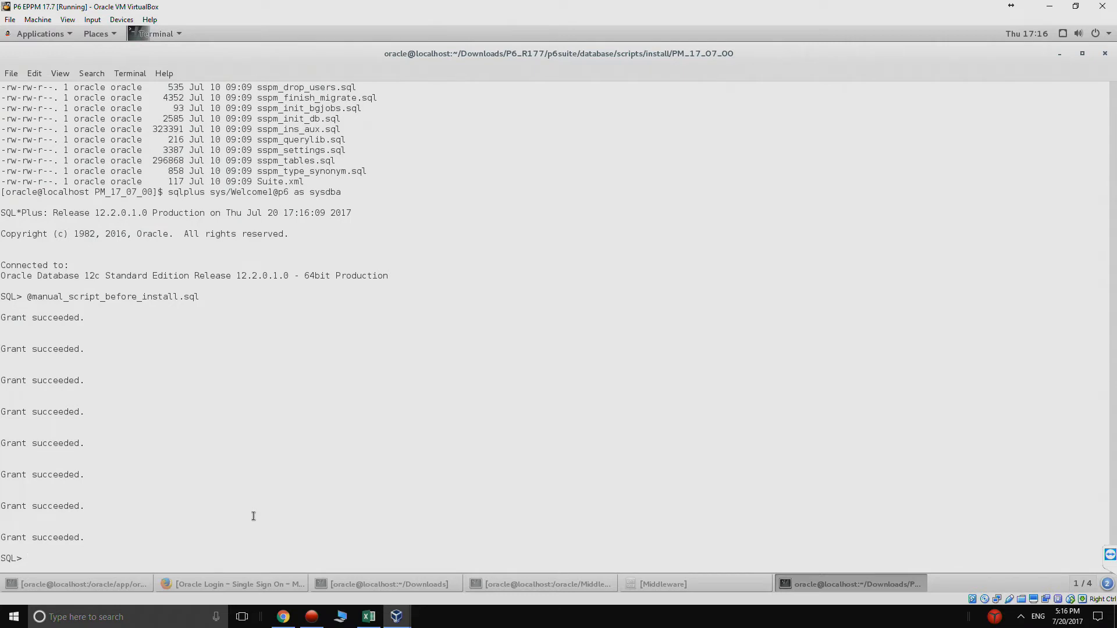
{"action": "type", "text": "t"}
{"action": "key", "text": "Return"}
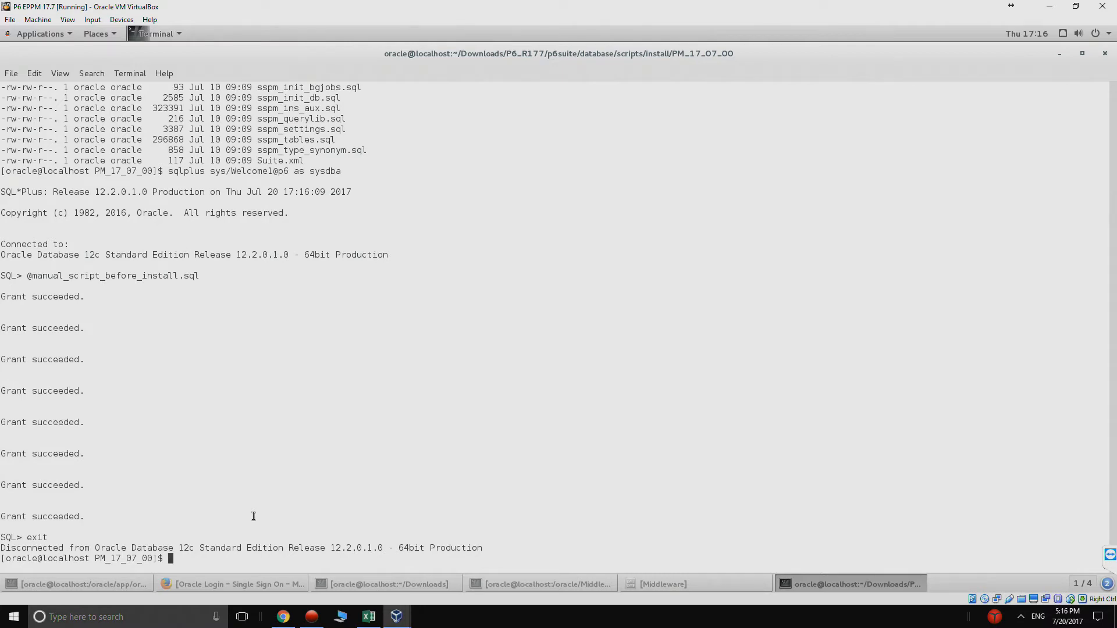
Step: Climb back up from PM_17_07_00 to the P6_R177 folder and confirm the path
{"action": "type", "text": "pwd"}
{"action": "key", "text": "Return"}
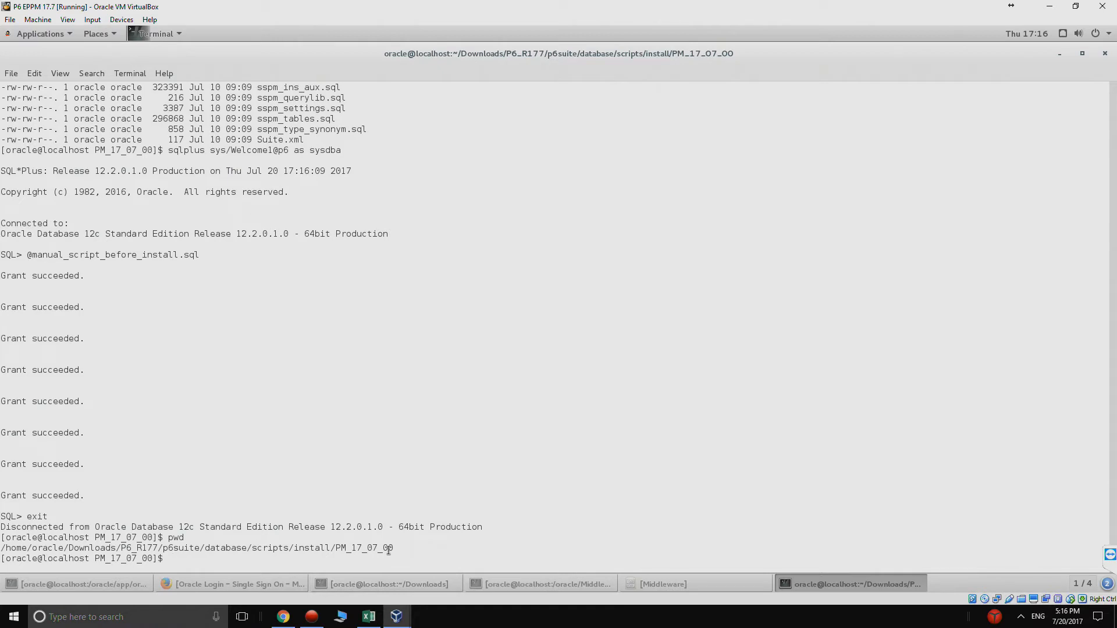
{"action": "type", "text": "cd .."}
{"action": "key", "text": "Return"}
{"action": "type", "text": "cd .."}
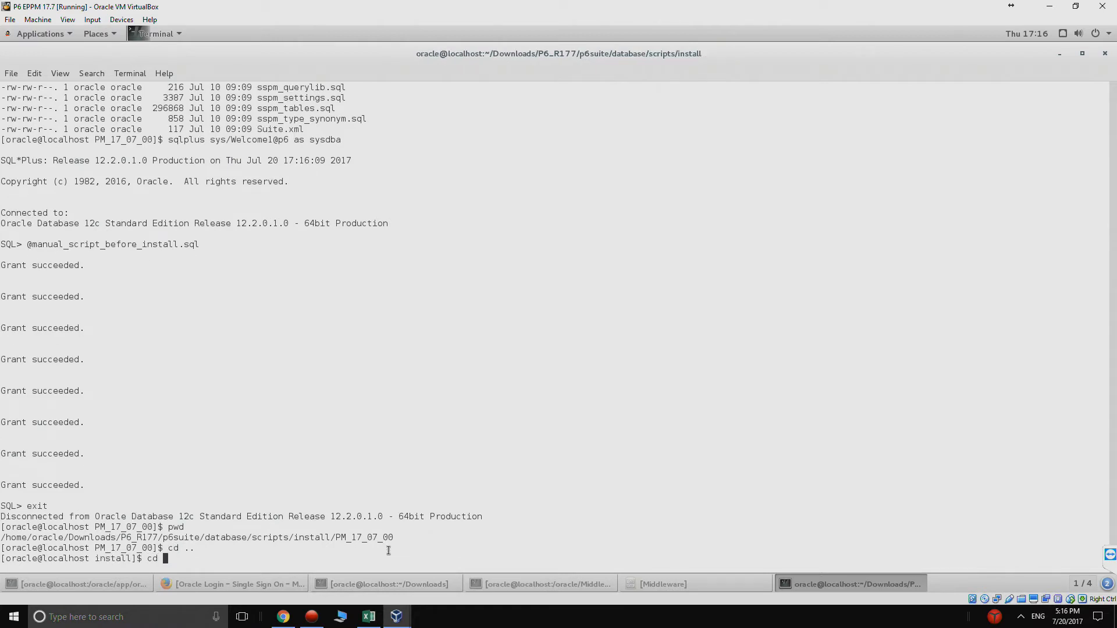
{"action": "key", "text": "Return"}
{"action": "type", "text": "cd .."}
{"action": "key", "text": "Return"}
{"action": "type", "text": "cd .."}
{"action": "key", "text": "Return"}
{"action": "type", "text": "ll"}
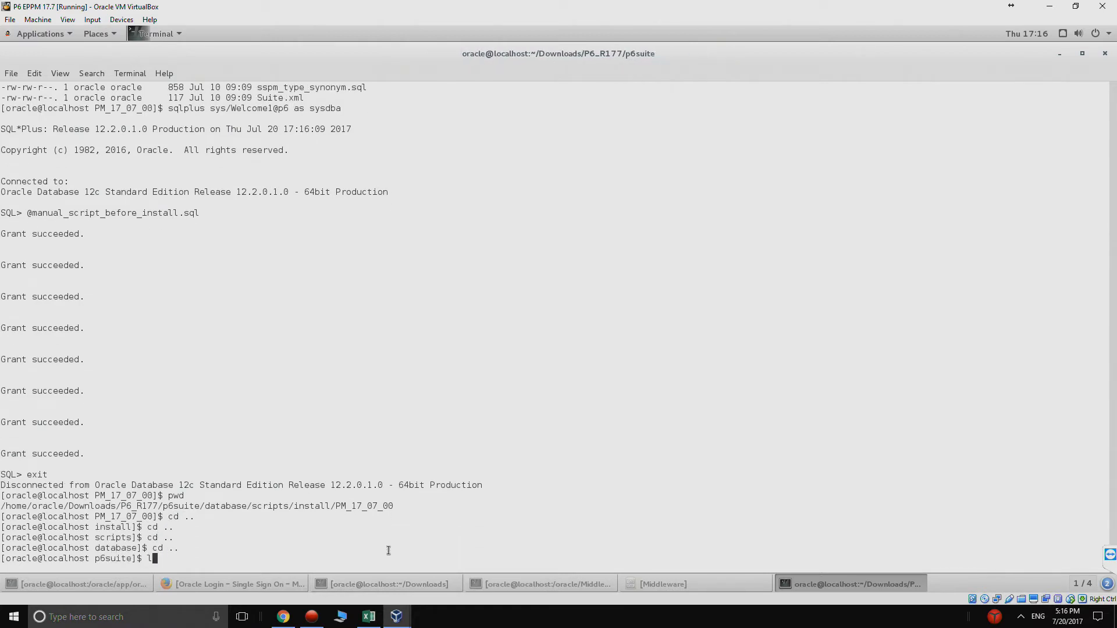
{"action": "key", "text": "Return"}
{"action": "type", "text": "cd .."}
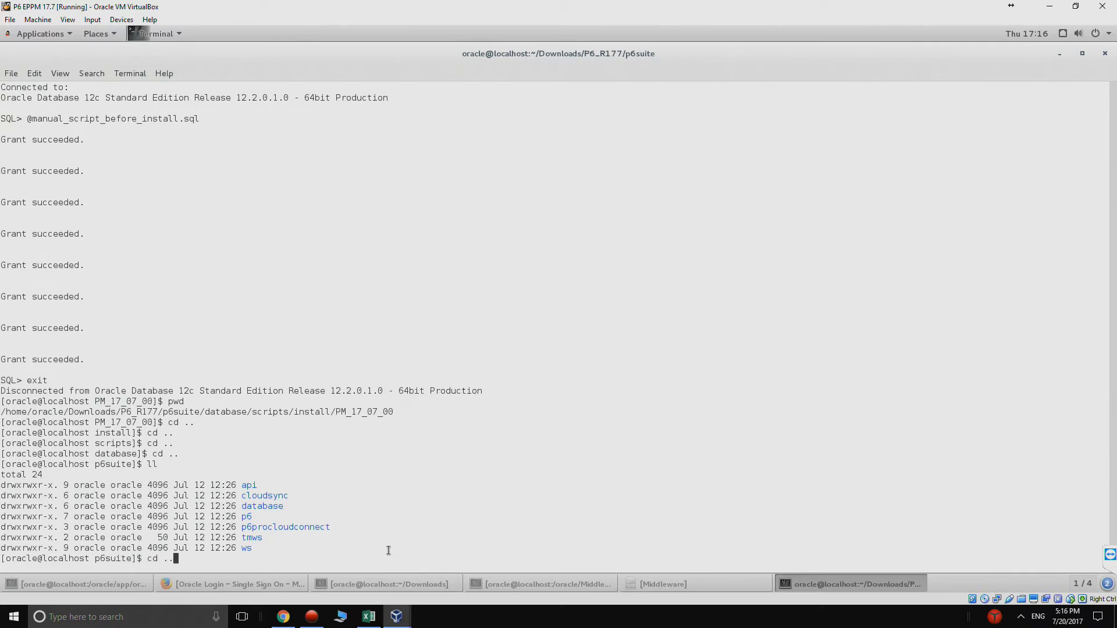
{"action": "key", "text": "Return"}
{"action": "type", "text": "ll"}
{"action": "key", "text": "Return"}
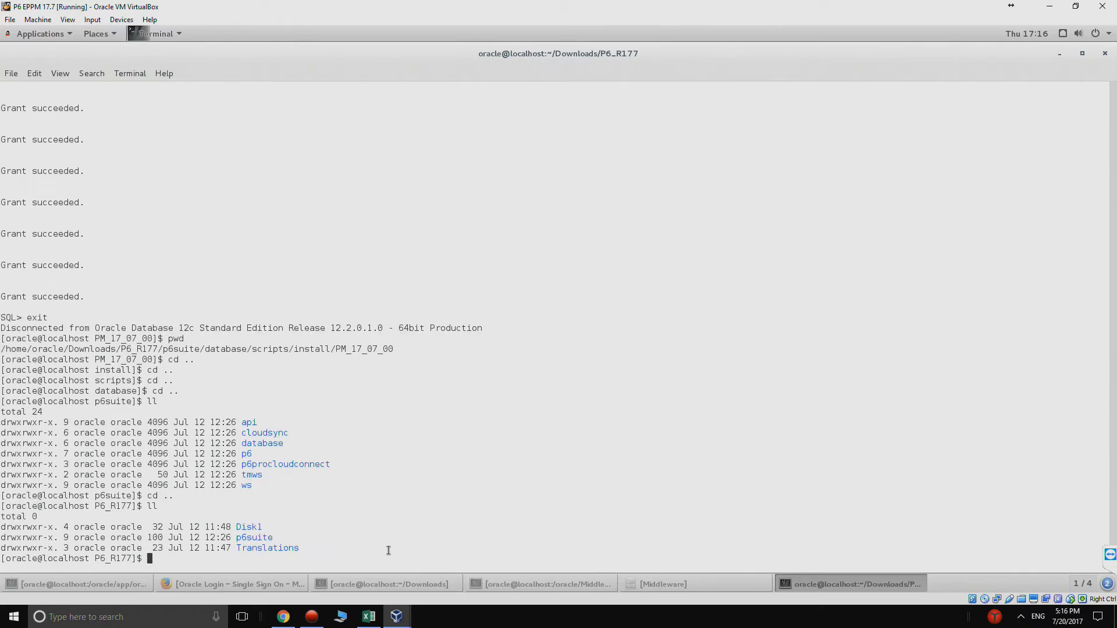
{"action": "type", "text": "pwd"}
{"action": "key", "text": "Return"}
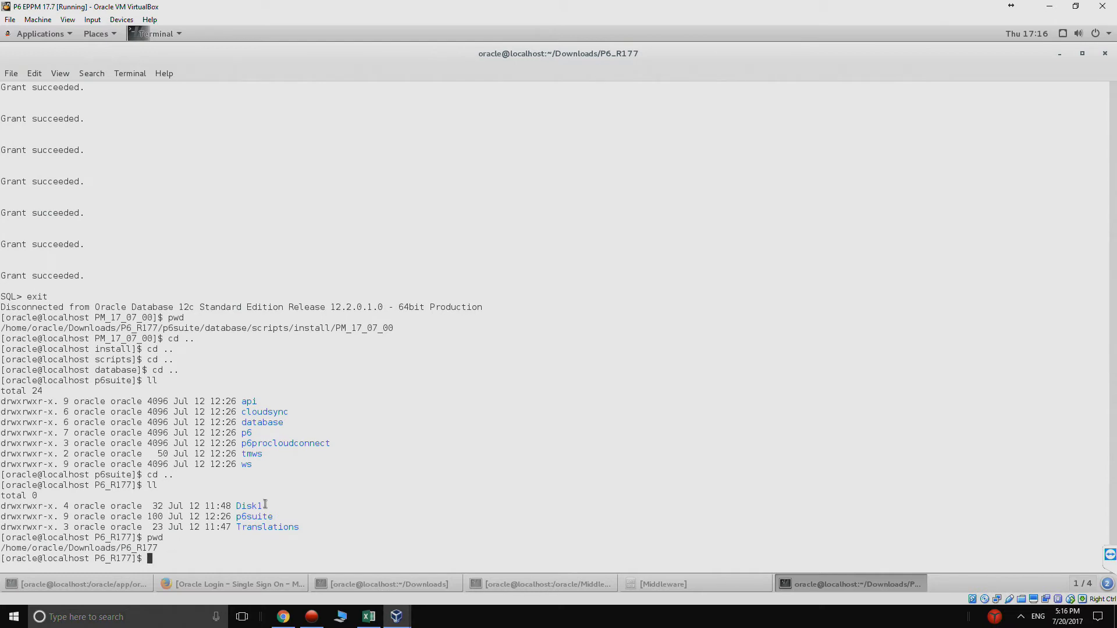
Step: Move into Disk1/install and list its files
{"action": "type", "text": "cd DIsk"}
{"action": "key", "text": "BackSpace"}
{"action": "key", "text": "BackSpace"}
{"action": "key", "text": "BackSpace"}
{"action": "key", "text": "Tab"}
{"action": "key", "text": "Return"}
{"action": "type", "text": "ll"}
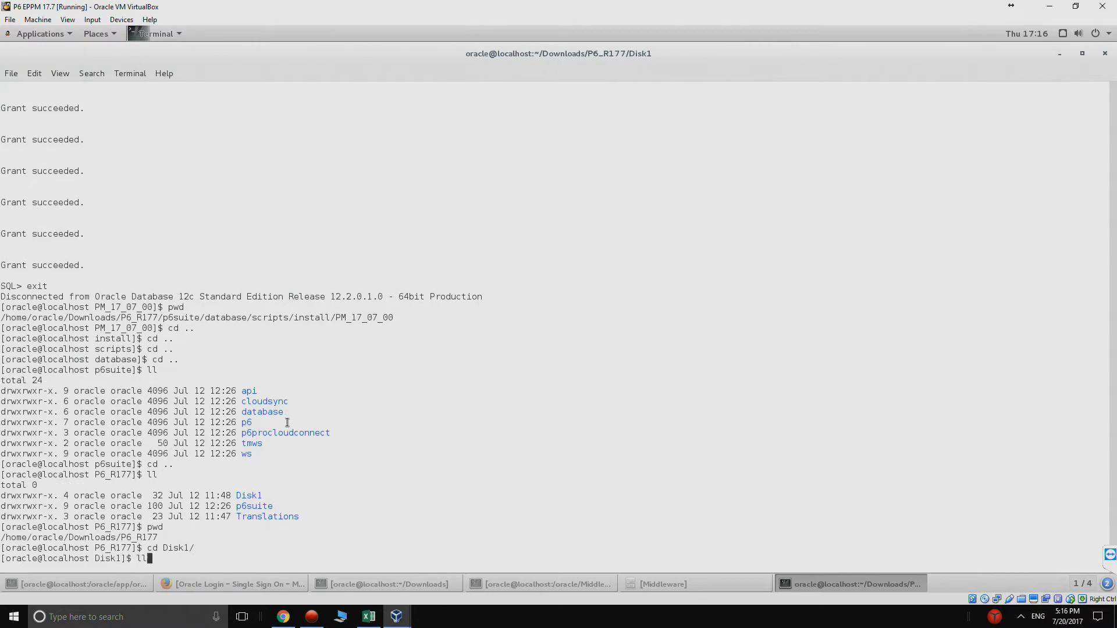
{"action": "key", "text": "Return"}
{"action": "type", "text": "cd i"}
{"action": "key", "text": "Tab"}
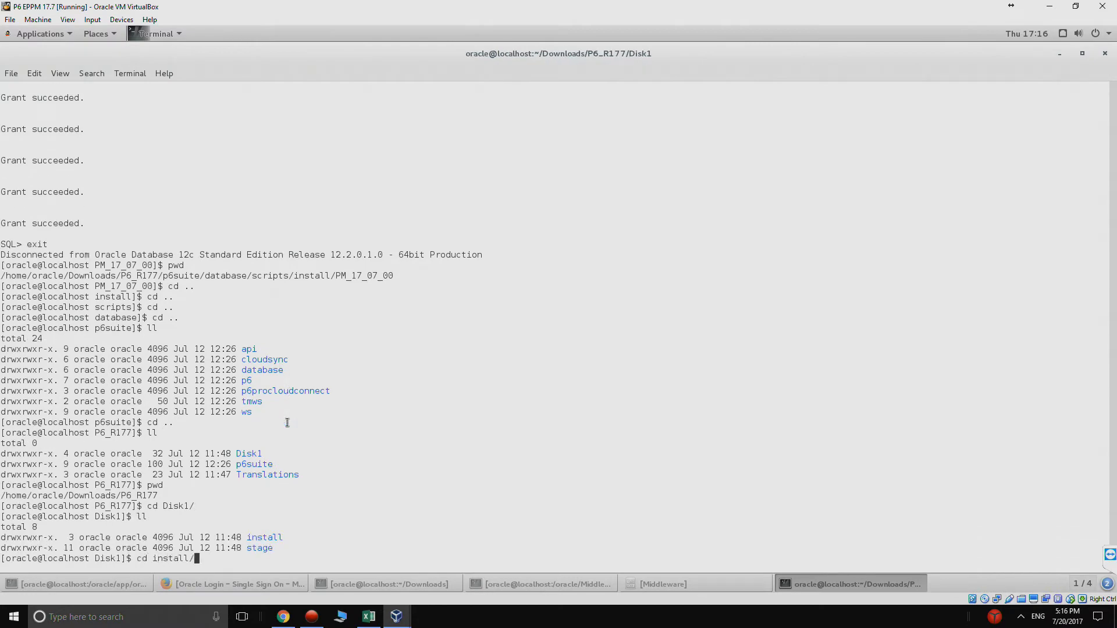
{"action": "key", "text": "Return"}
{"action": "type", "text": "ll"}
{"action": "key", "text": "Return"}
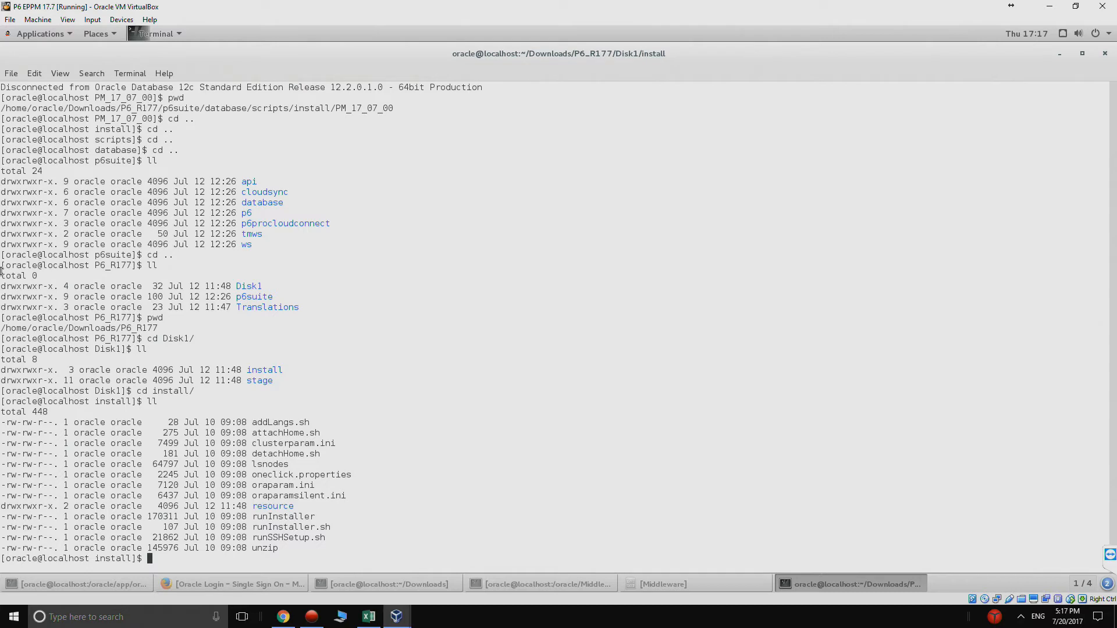
Step: Apply chmod 777 to every file in the install folder and verify the new permissions
{"action": "type", "text": "chmod 777 *"}
{"action": "key", "text": "Return"}
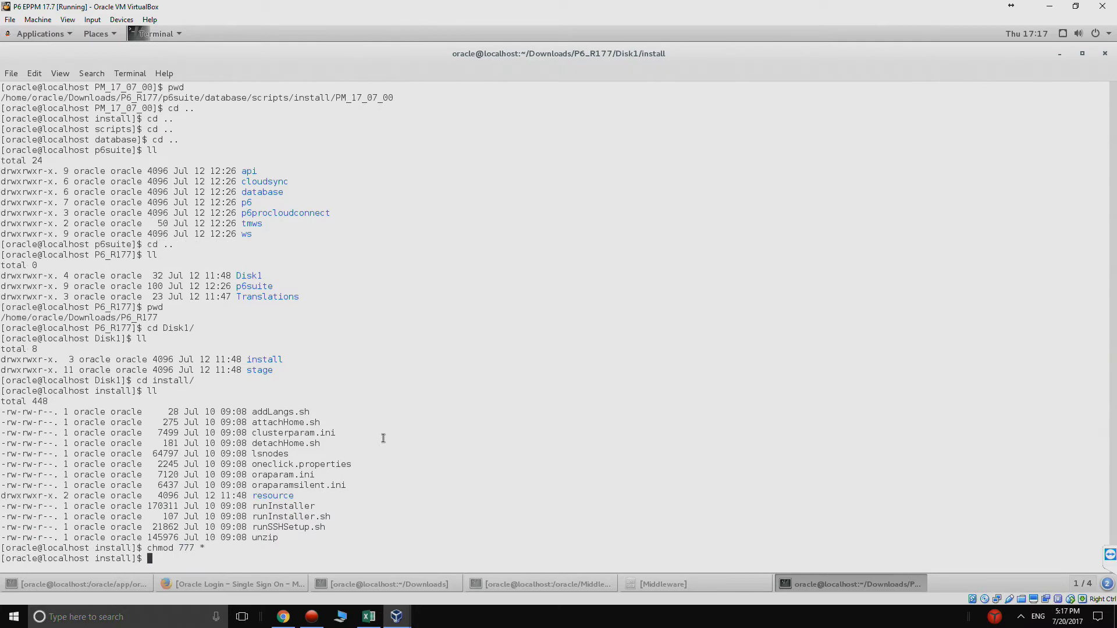
{"action": "type", "text": "ll"}
{"action": "key", "text": "Return"}
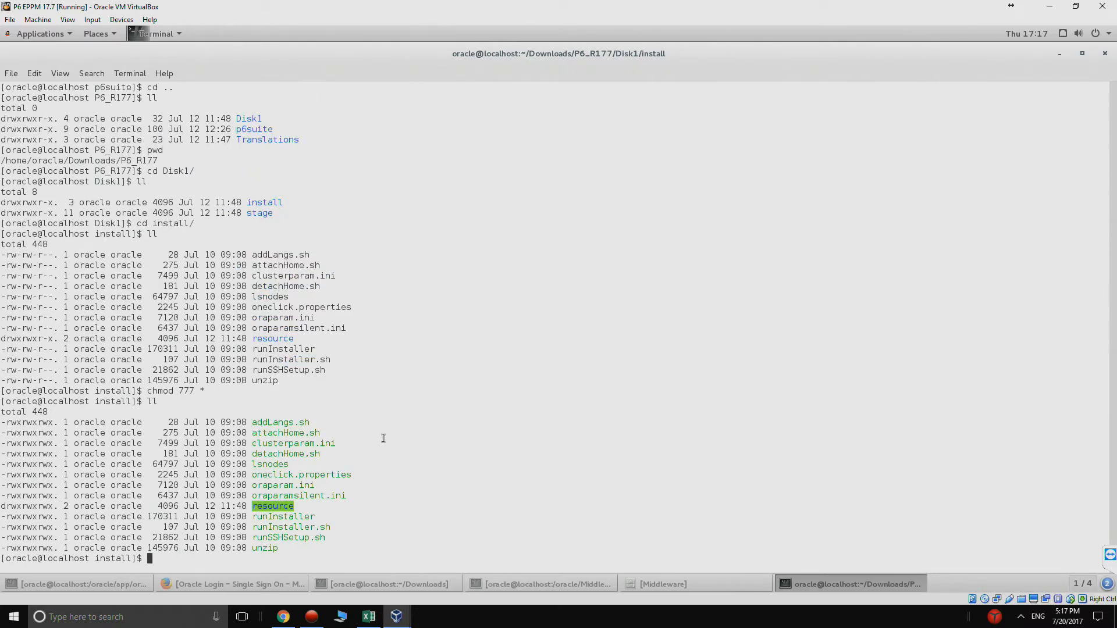
{"action": "type", "text": "./runInstaller"}
Step: Launch the installer and set the Oracle home name to eppm with path /oracle/eppm
{"action": "key", "text": "Return"}
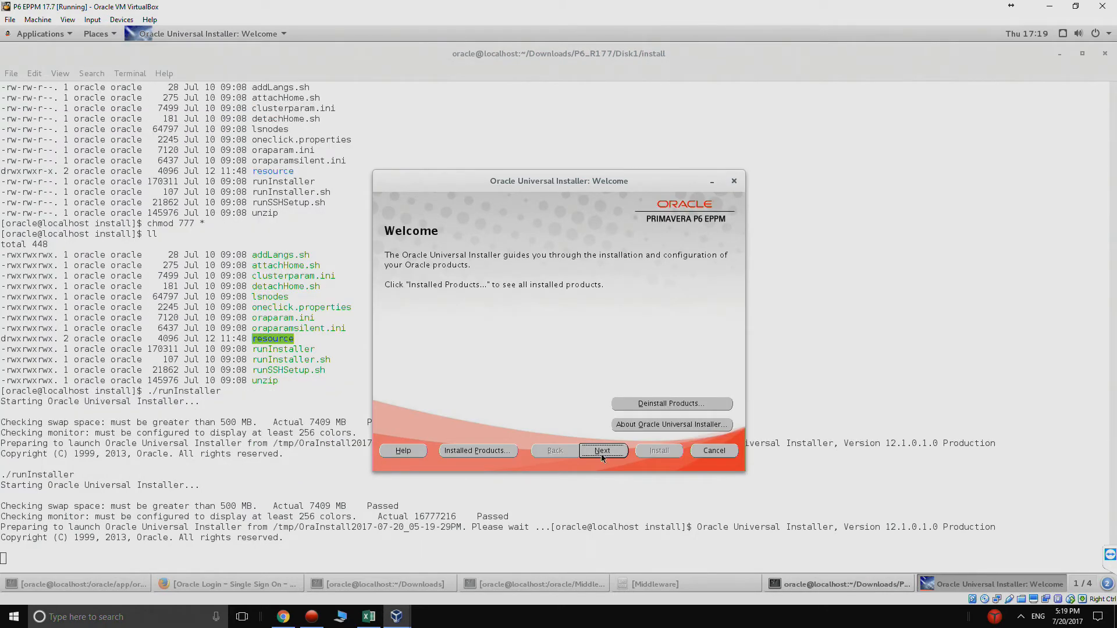
{"action": "left_click", "coordinate": [602, 451]}
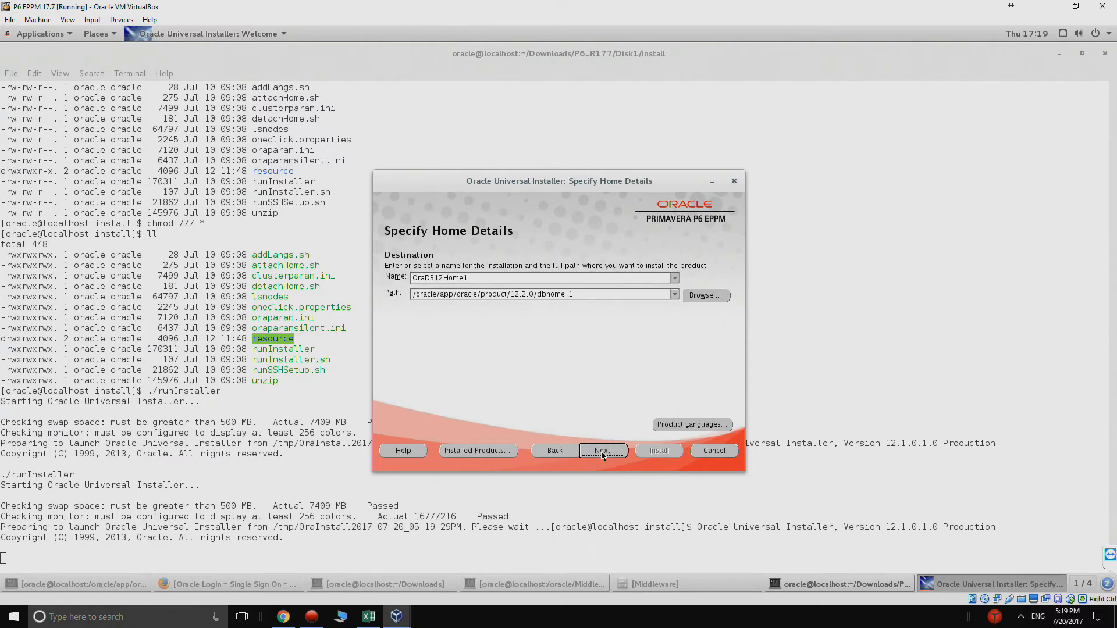
{"action": "left_click_drag", "start_coordinate": [413, 278], "coordinate": [504, 280]}
{"action": "type", "text": "eppm"}
{"action": "left_click", "coordinate": [443, 295]}
{"action": "left_click", "coordinate": [444, 295]}
{"action": "left_click_drag", "start_coordinate": [444, 295], "coordinate": [715, 289]}
{"action": "key", "text": "BackSpace"}
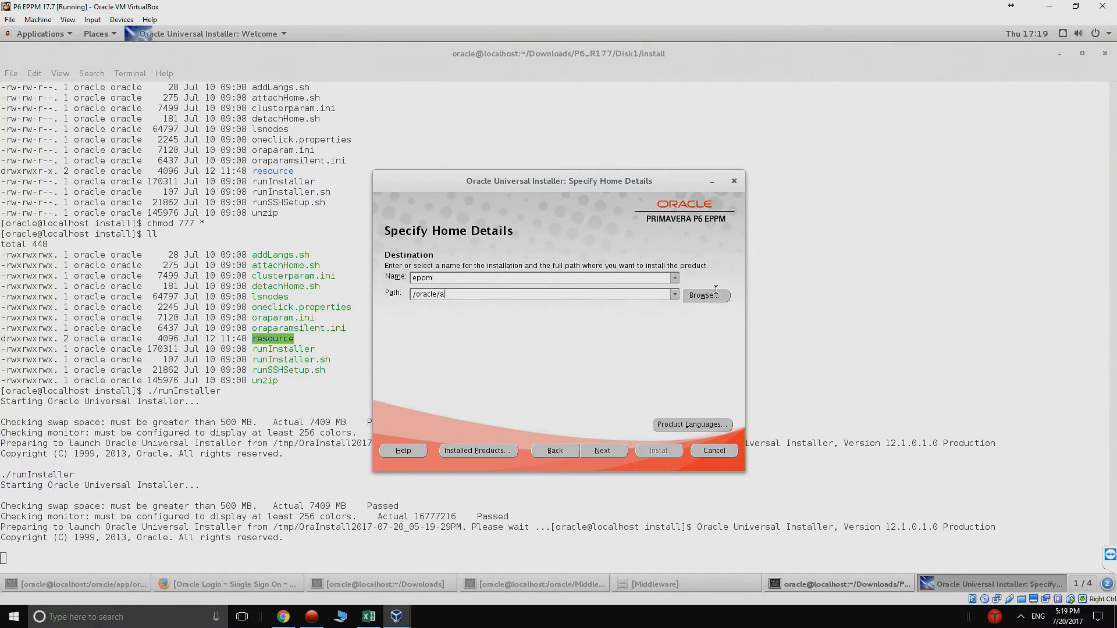
{"action": "type", "text": "eppm"}
Step: Add P6 Professional Cloud Connect, P6 Web Services and P6 Team Member to the components
{"action": "left_click", "coordinate": [611, 452]}
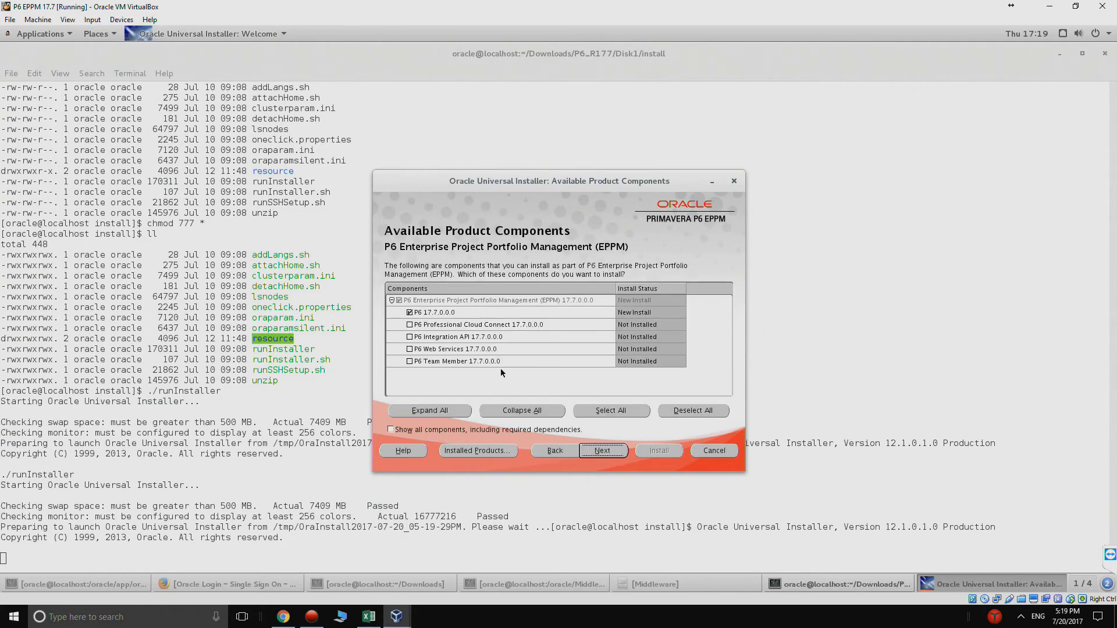
{"action": "left_click", "coordinate": [410, 325]}
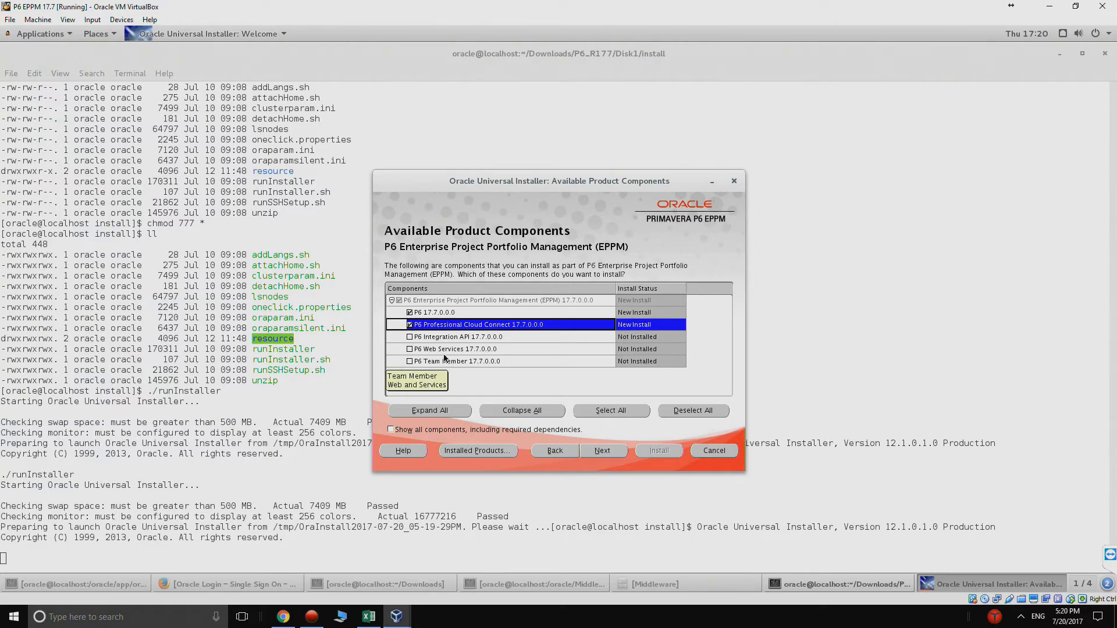
{"action": "left_click", "coordinate": [409, 350]}
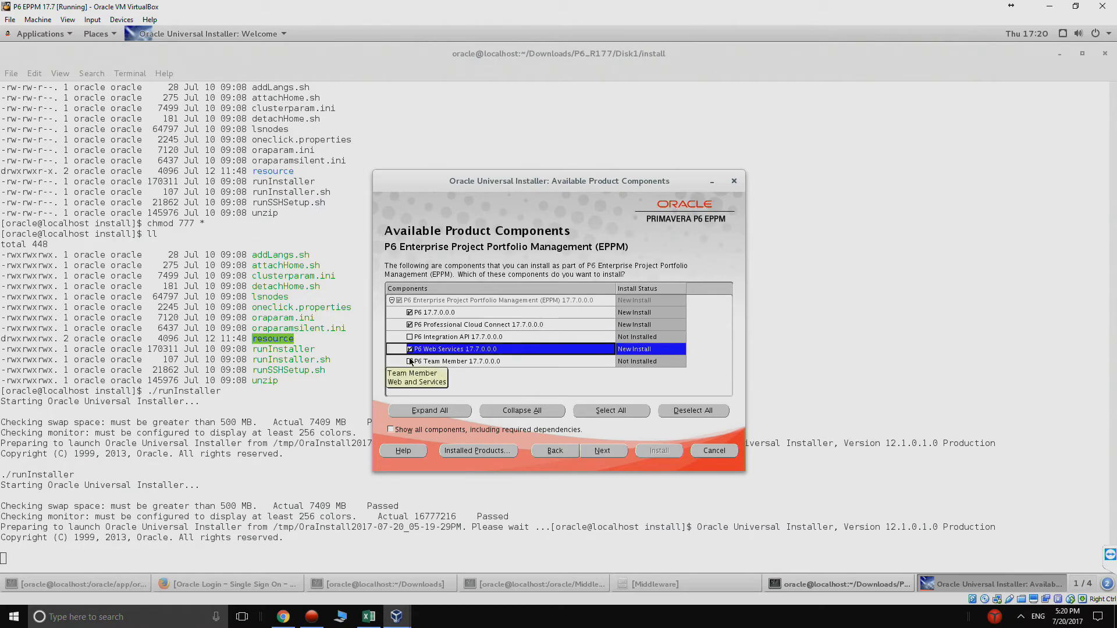
{"action": "left_click", "coordinate": [410, 362]}
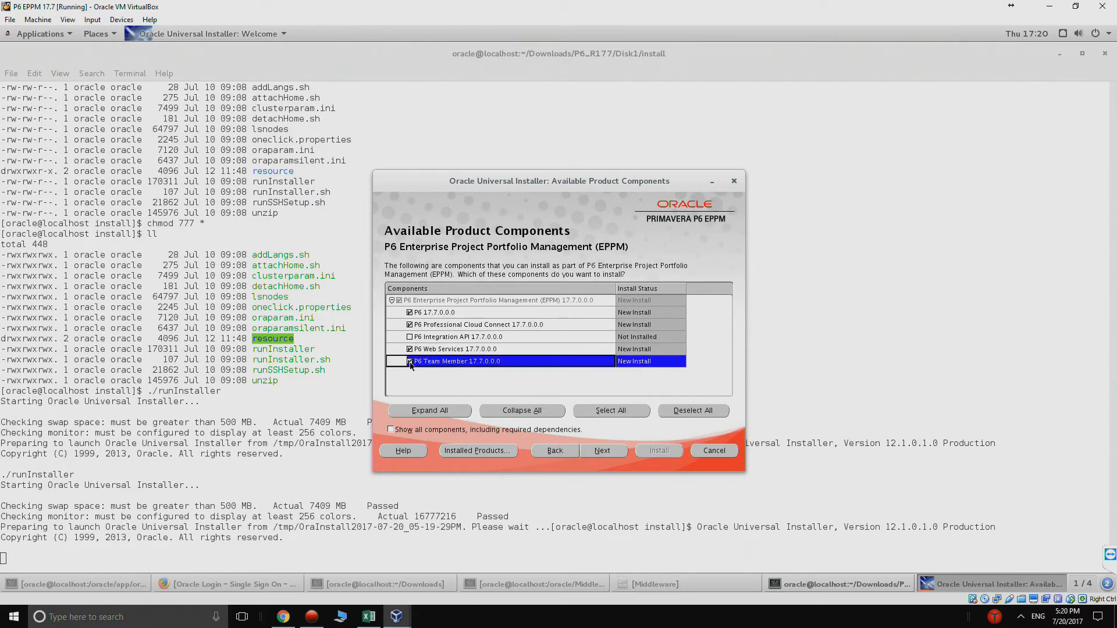
{"action": "left_click", "coordinate": [593, 452]}
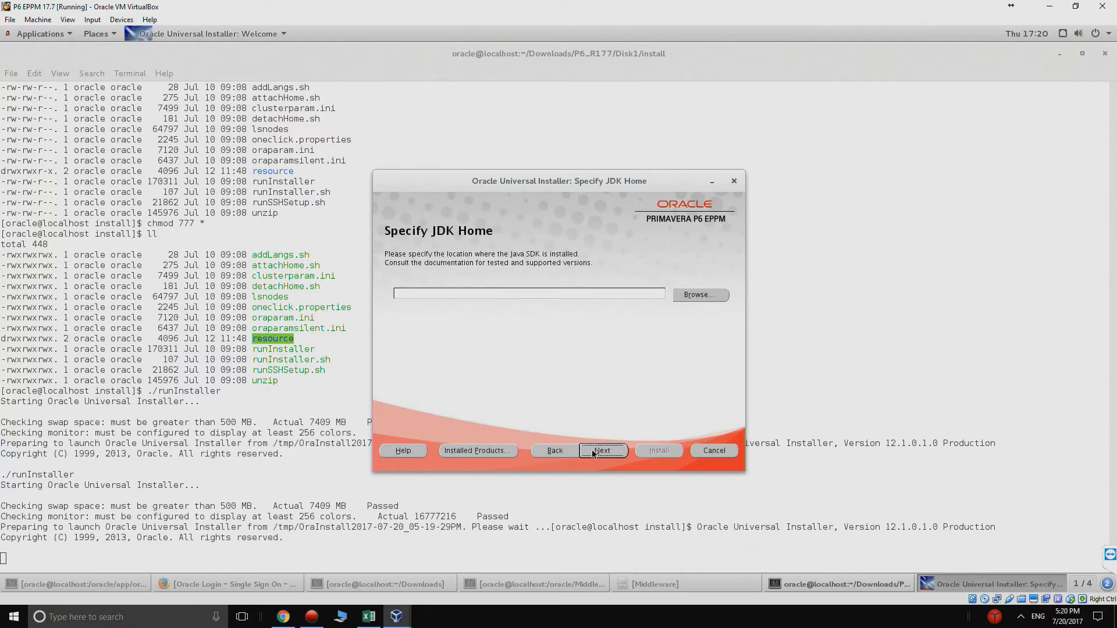
Step: Set the JDK home to /usr/java/jdk1.8.0_131 and start installing P6 EPPM 17.7.0.0.0
{"action": "left_click", "coordinate": [689, 297]}
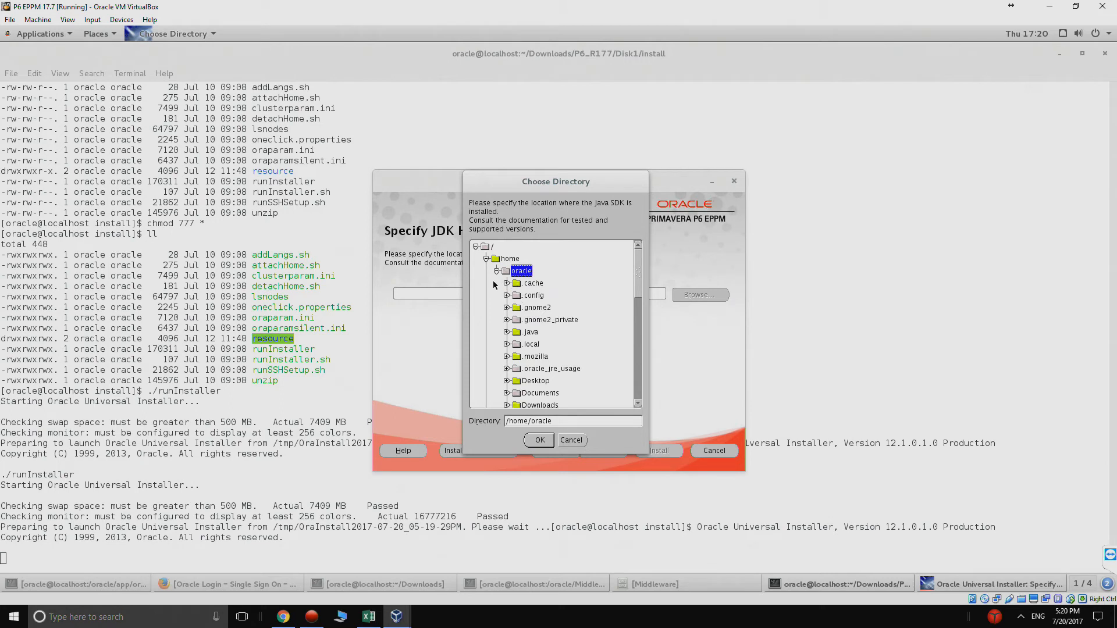
{"action": "left_click", "coordinate": [487, 259]}
{"action": "scroll", "coordinate": [495, 381], "scroll_direction": "down", "scroll_amount": 3}
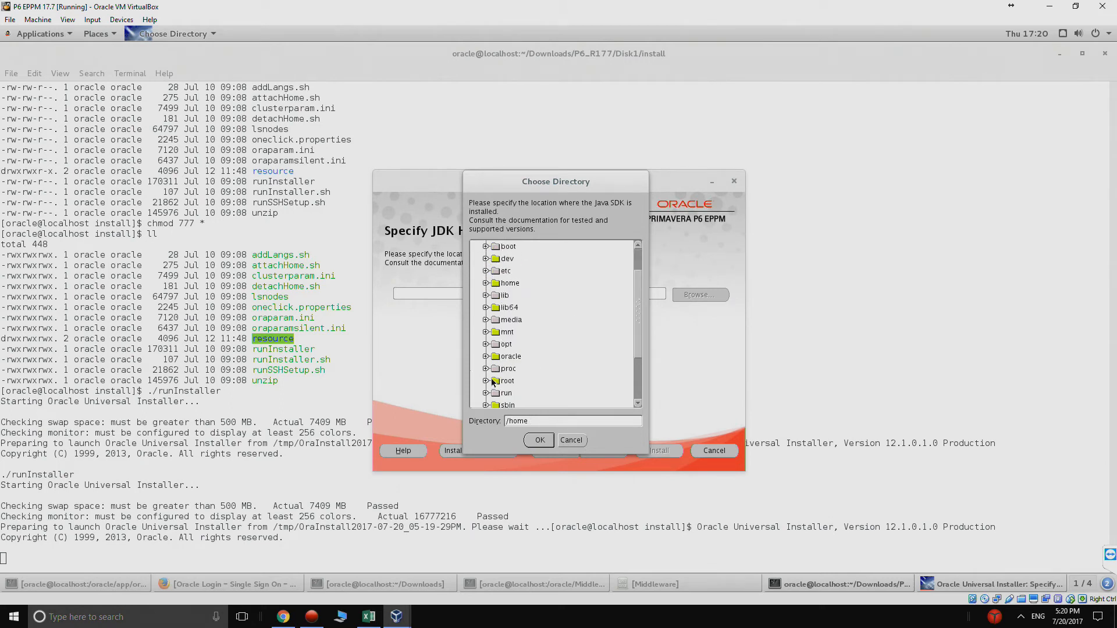
{"action": "left_click", "coordinate": [486, 390]}
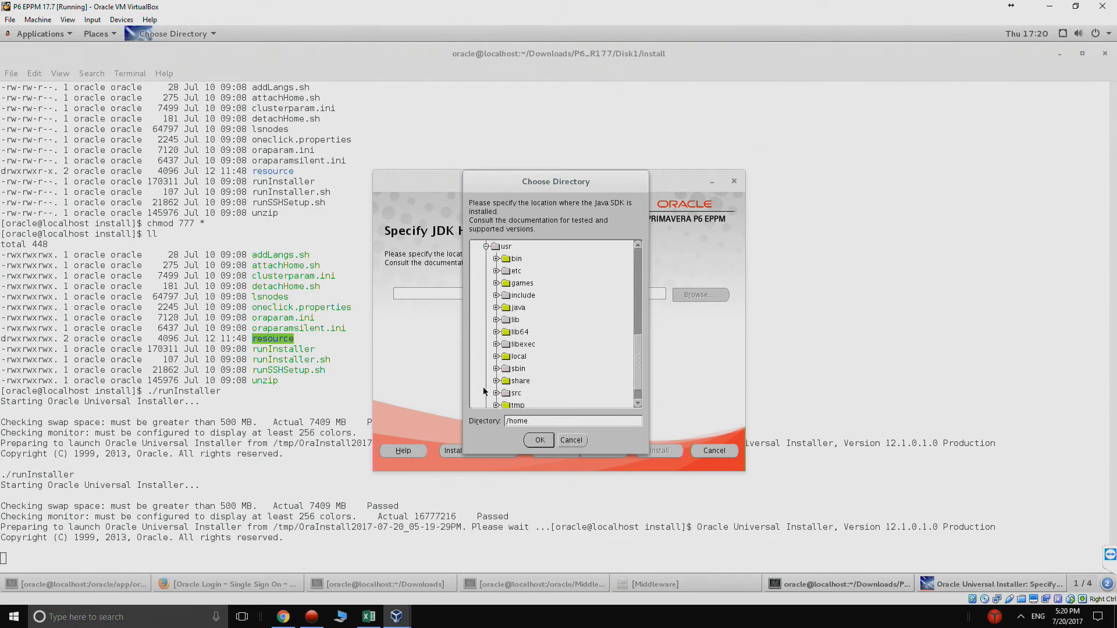
{"action": "left_click", "coordinate": [497, 308]}
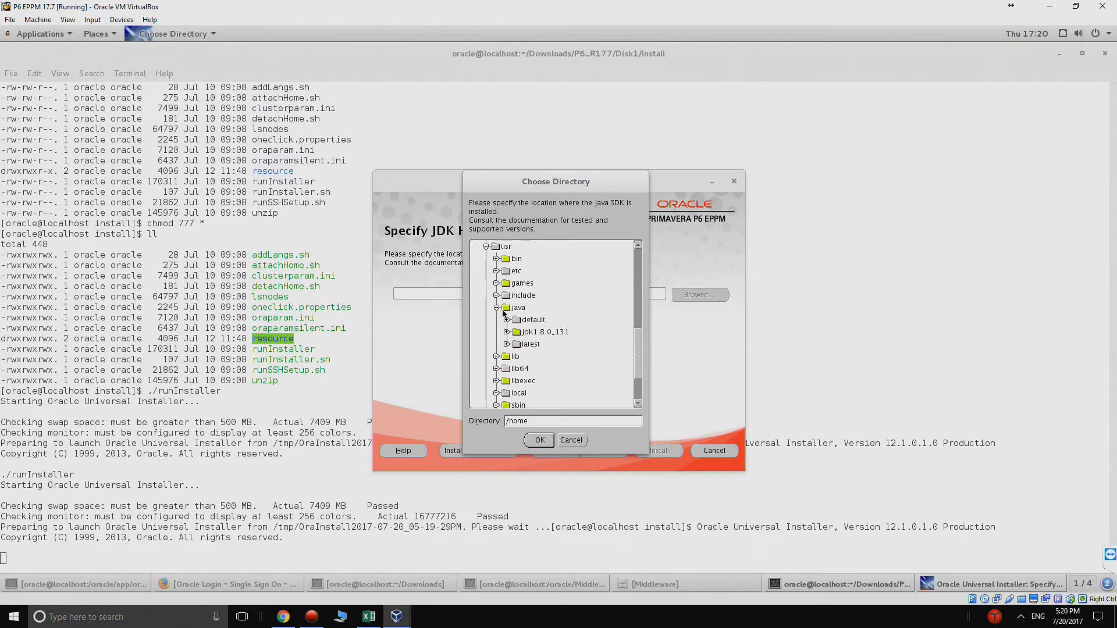
{"action": "left_click", "coordinate": [528, 333]}
{"action": "left_click", "coordinate": [537, 442]}
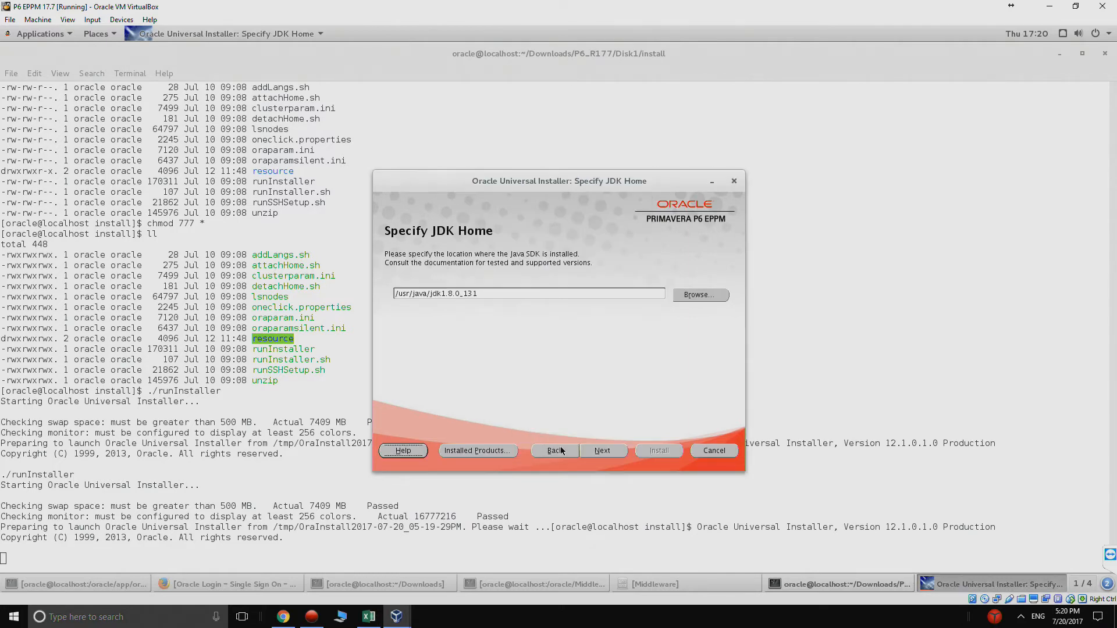
{"action": "left_click", "coordinate": [597, 450]}
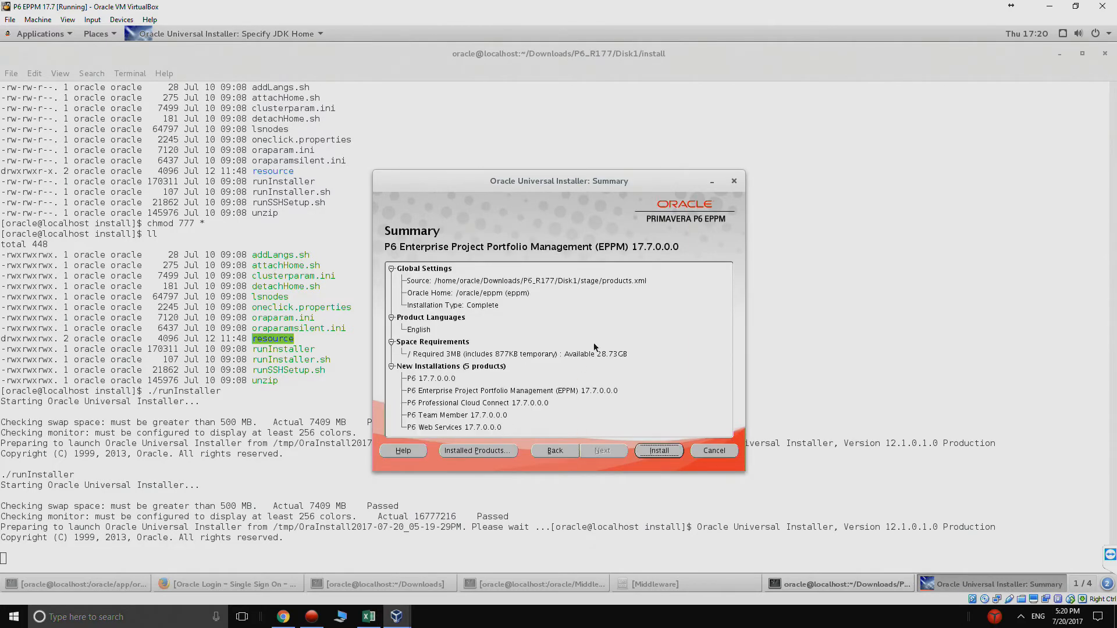
{"action": "left_click", "coordinate": [644, 448]}
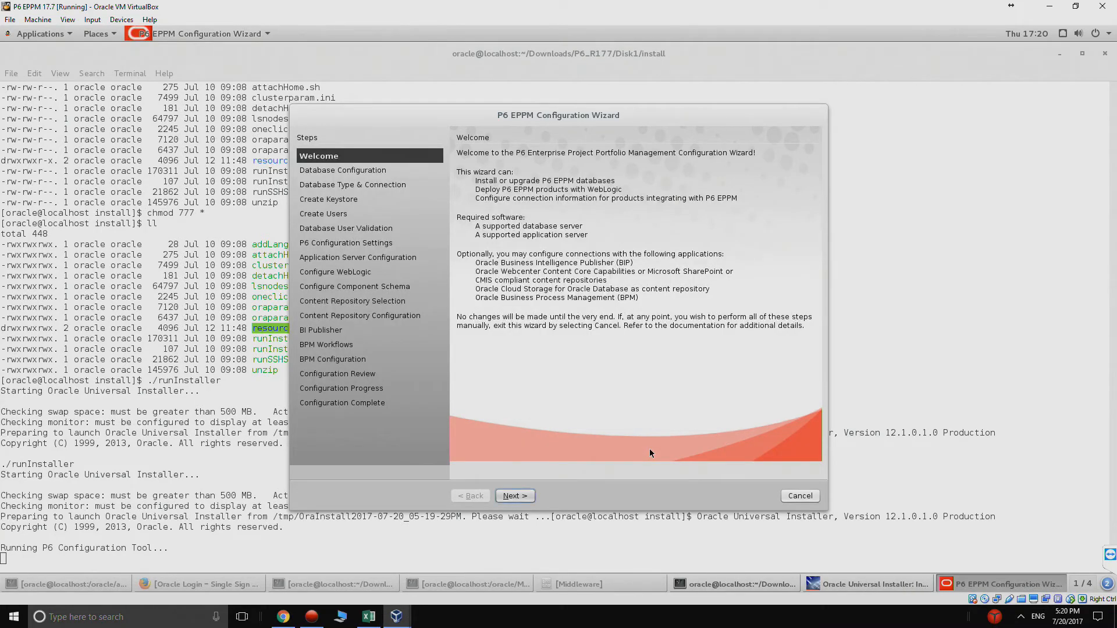
Step: Choose 'Create a new P6 EPPM database' with Install Sample Projects and dismiss the End of Installation notice
{"action": "left_click", "coordinate": [523, 494]}
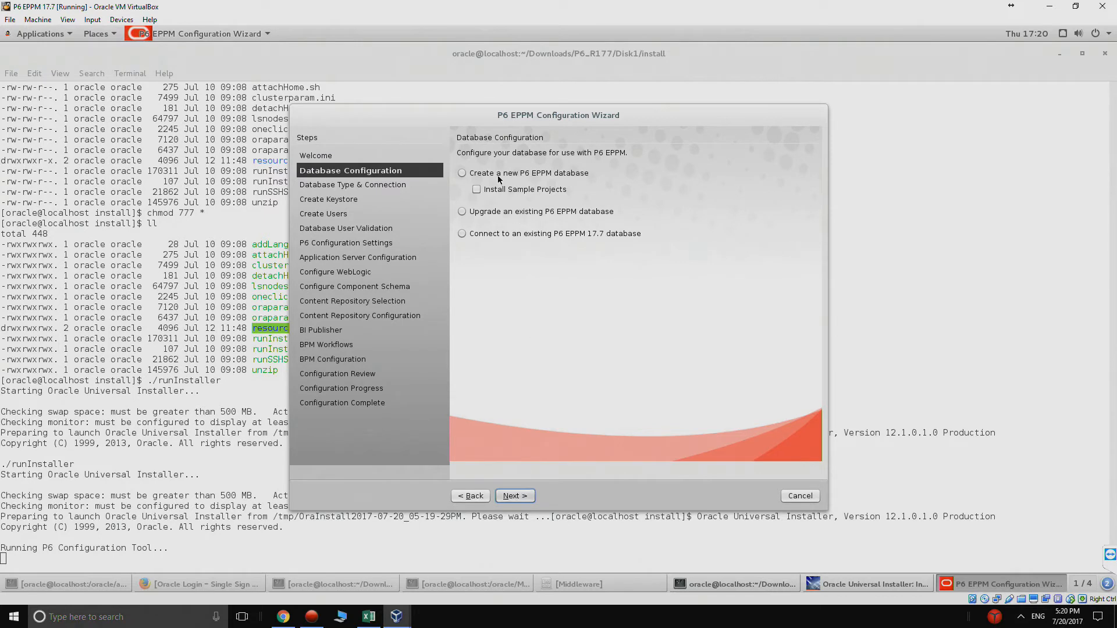
{"action": "left_click", "coordinate": [462, 174]}
{"action": "left_click", "coordinate": [483, 192]}
{"action": "left_click", "coordinate": [516, 495]}
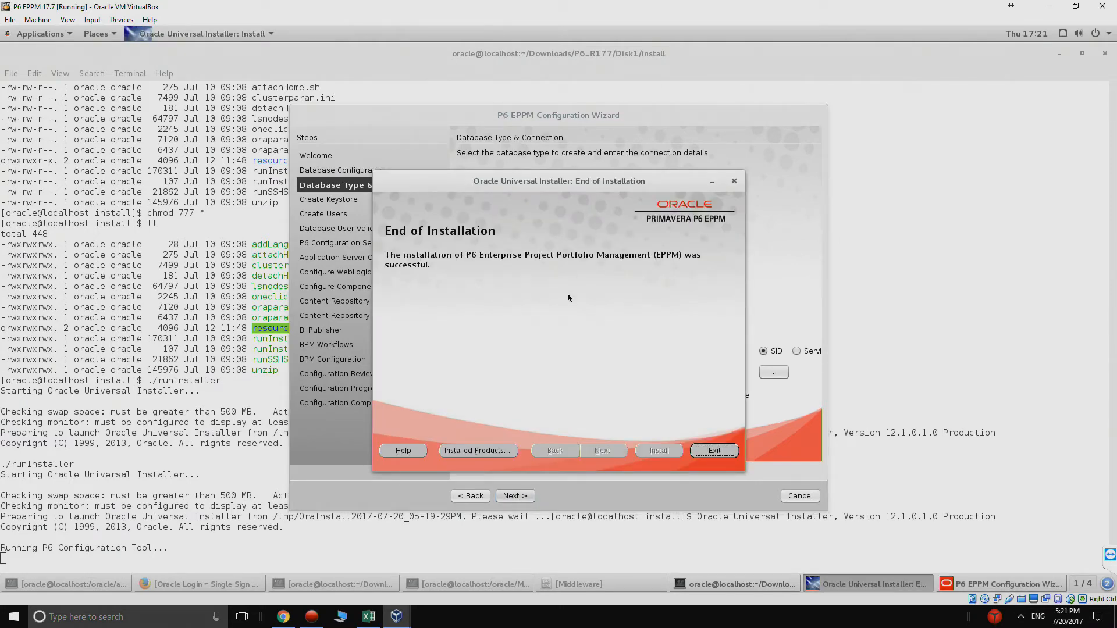
{"action": "left_click", "coordinate": [712, 183]}
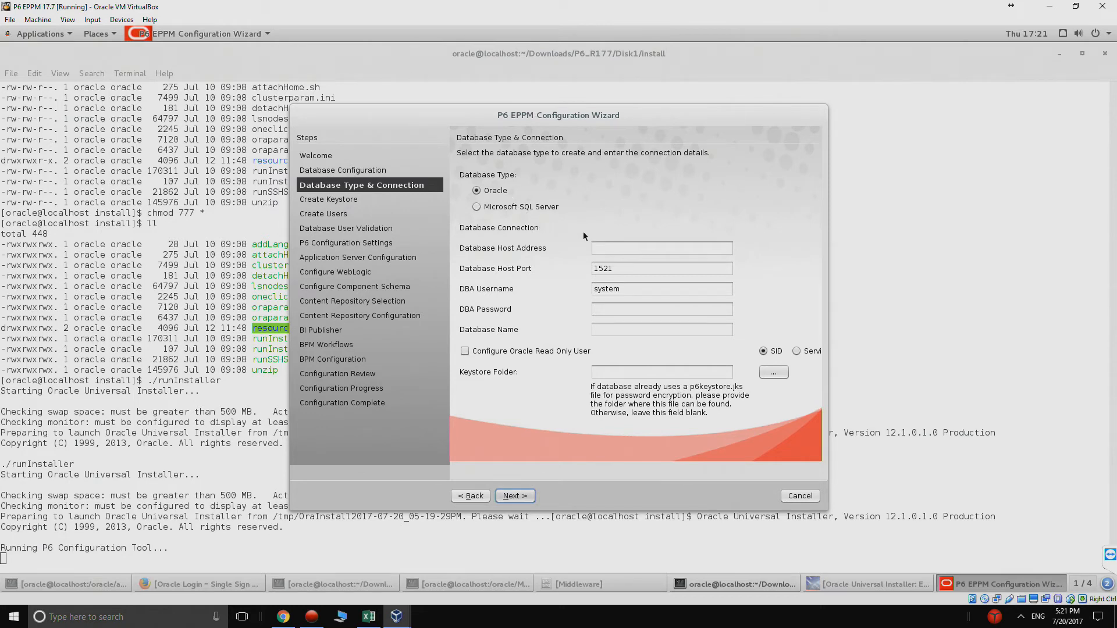
Step: Connect to Oracle on localhost with the DBA password and service name p6, skipping new keystore creation
{"action": "left_click", "coordinate": [610, 250]}
{"action": "type", "text": "localhost"}
{"action": "left_click", "coordinate": [614, 310]}
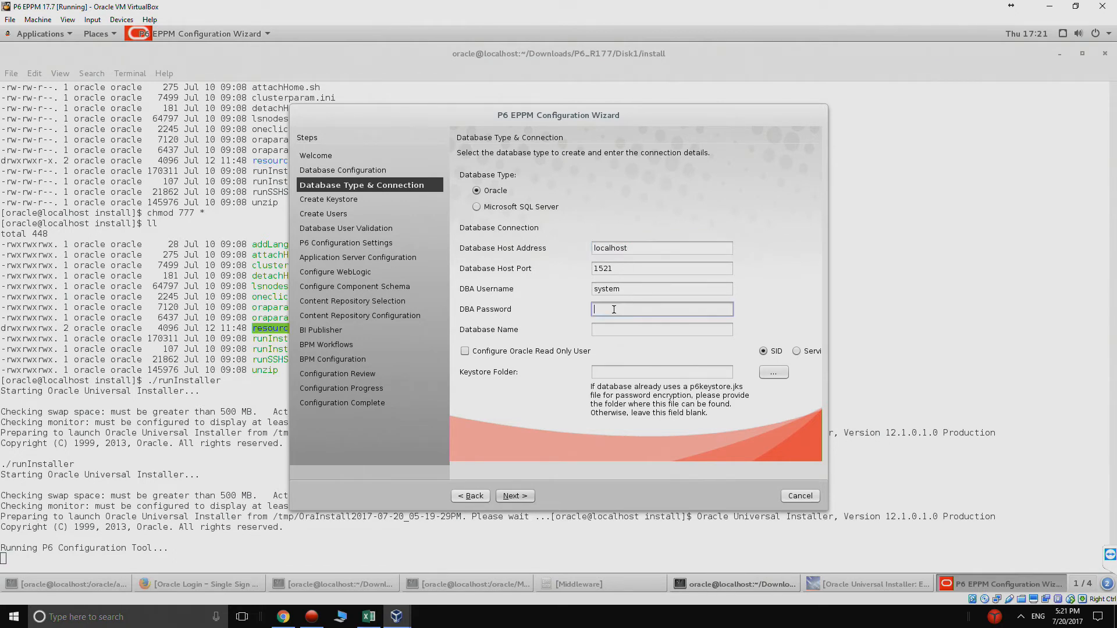
{"action": "type", "text": "********"}
{"action": "left_click", "coordinate": [629, 331]}
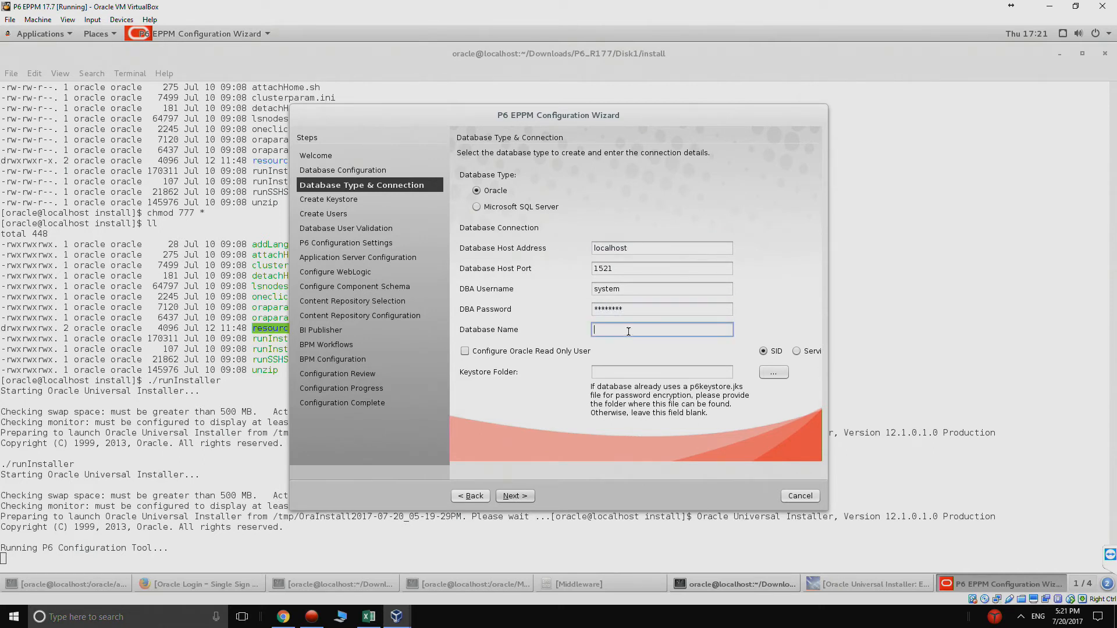
{"action": "type", "text": "p6"}
{"action": "left_click", "coordinate": [796, 352]}
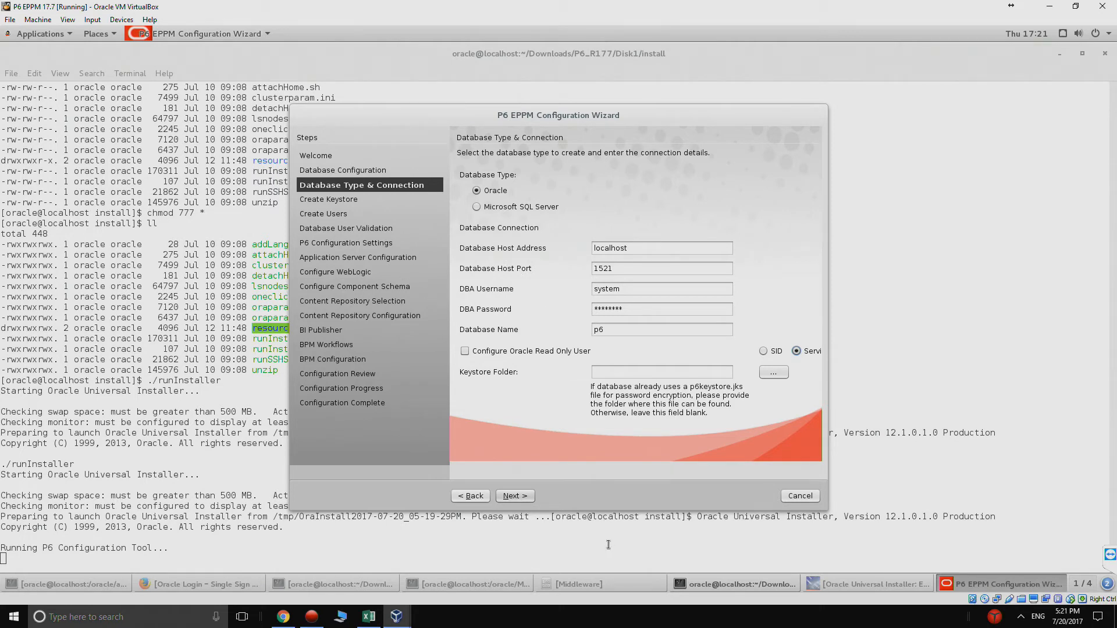
{"action": "left_click", "coordinate": [507, 497]}
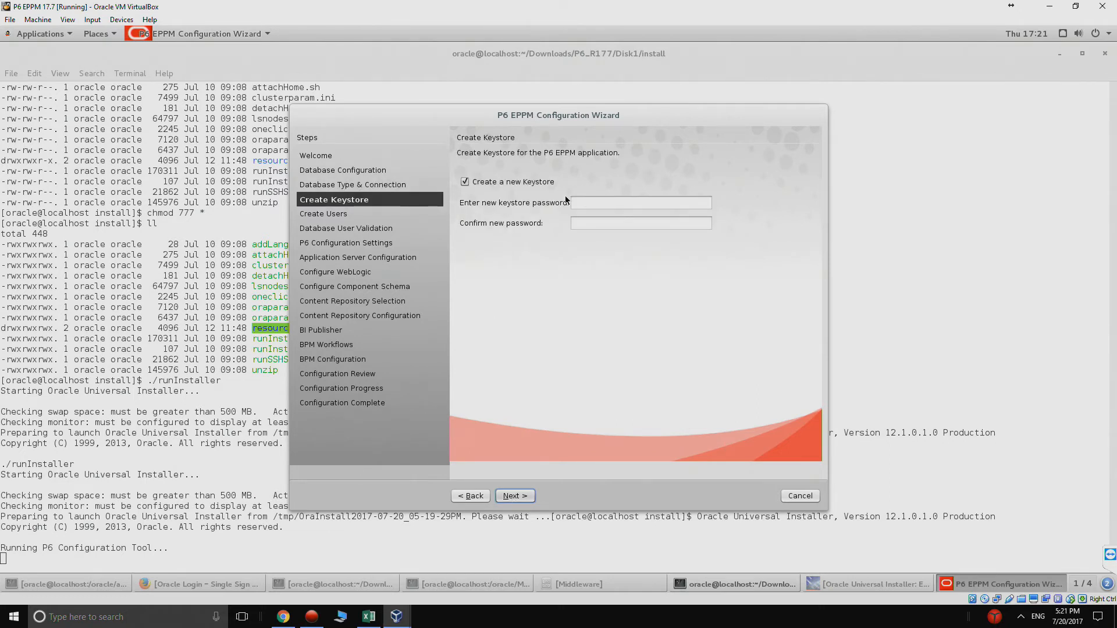
{"action": "left_click", "coordinate": [464, 181]}
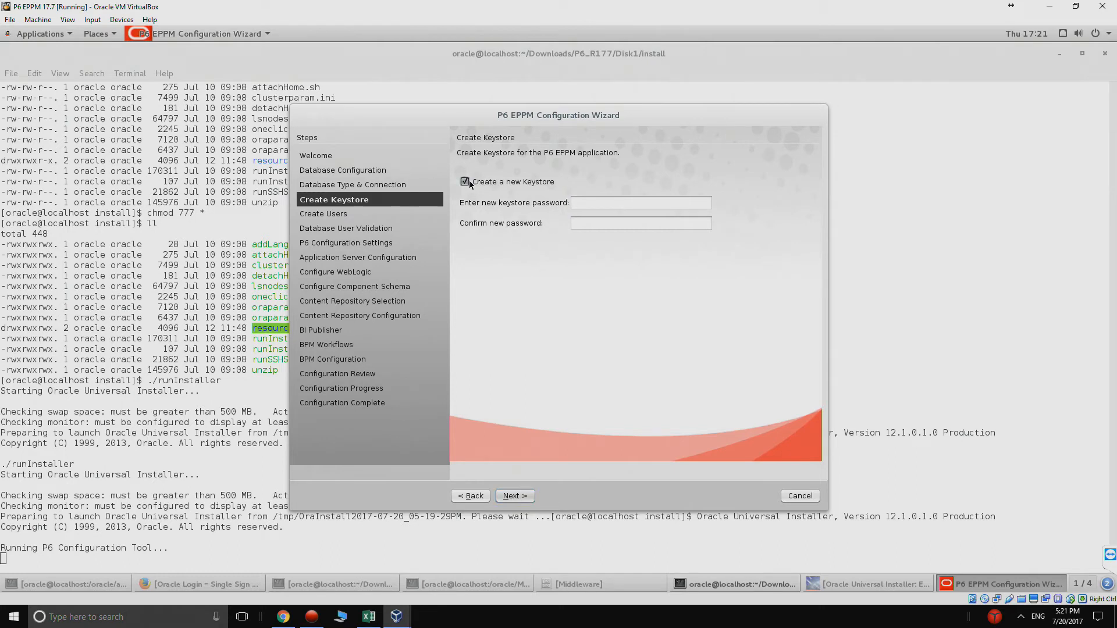
{"action": "left_click", "coordinate": [502, 495]}
Step: Enter and confirm passwords for the Administrative and Privileged database users
{"action": "left_click", "coordinate": [501, 494]}
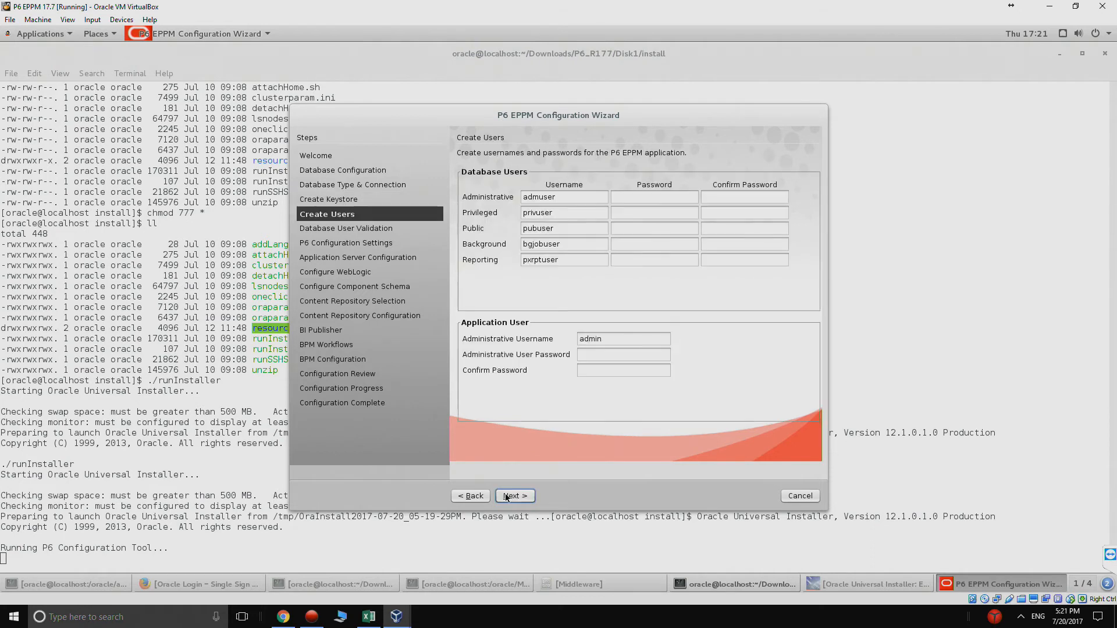
{"action": "left_click", "coordinate": [655, 196]}
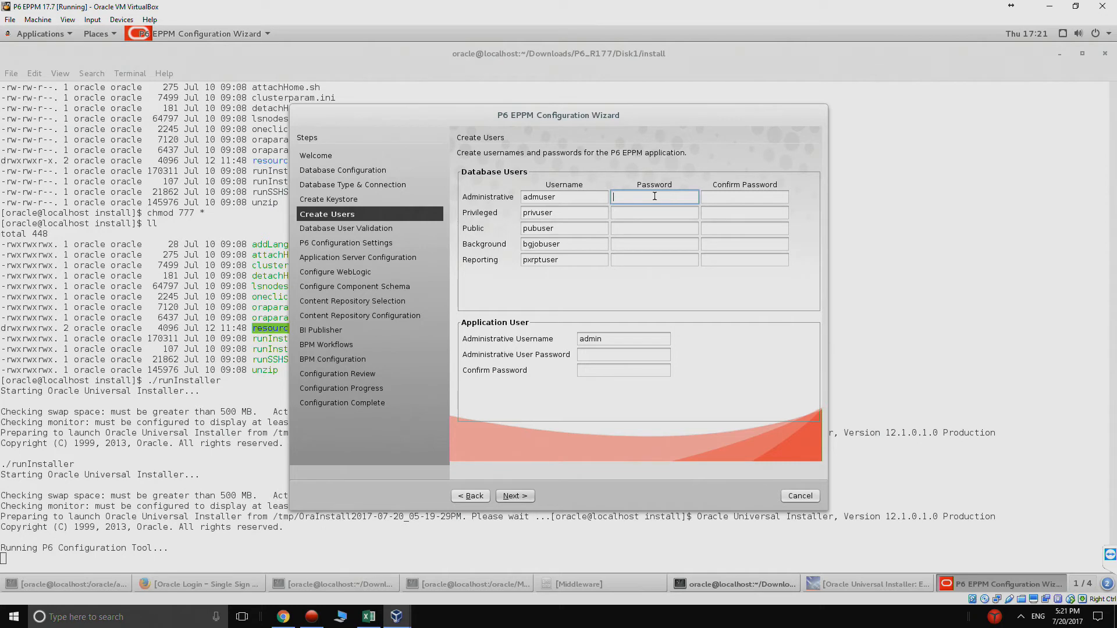
{"action": "type", "text": "********"}
{"action": "key", "text": "Tab"}
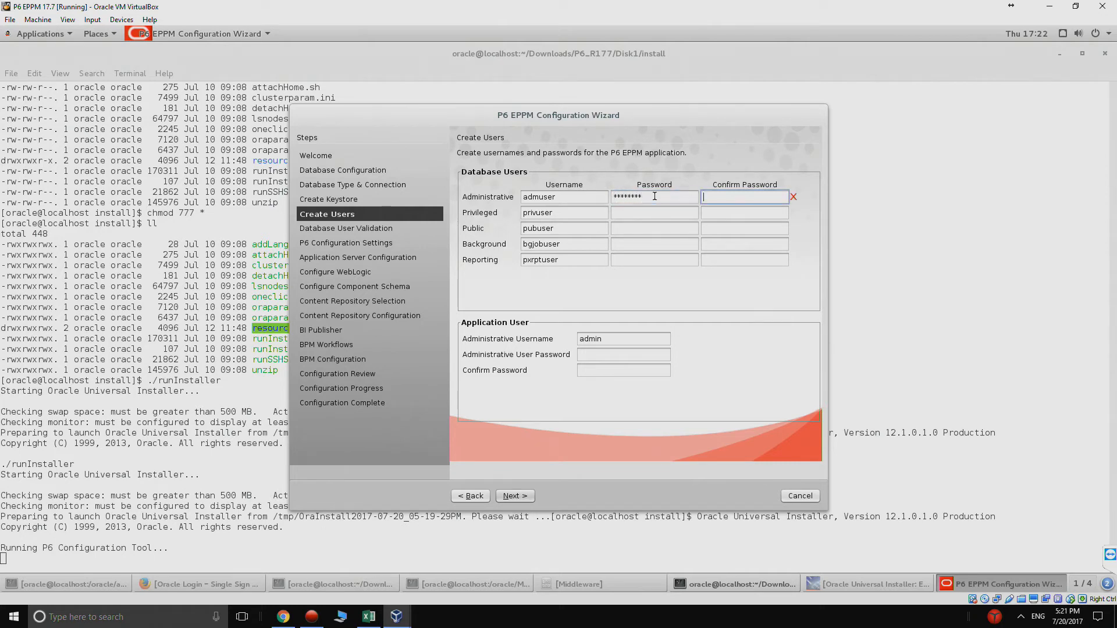
{"action": "type", "text": "********"}
{"action": "key", "text": "Tab"}
{"action": "key", "text": "Tab"}
{"action": "type", "text": "********"}
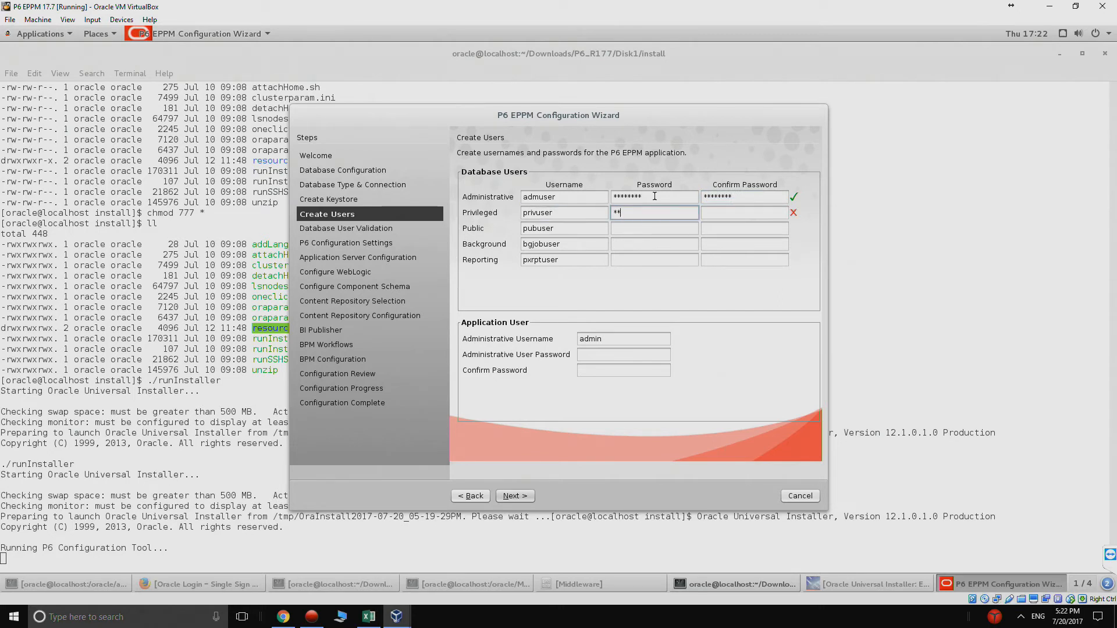
{"action": "key", "text": "Tab"}
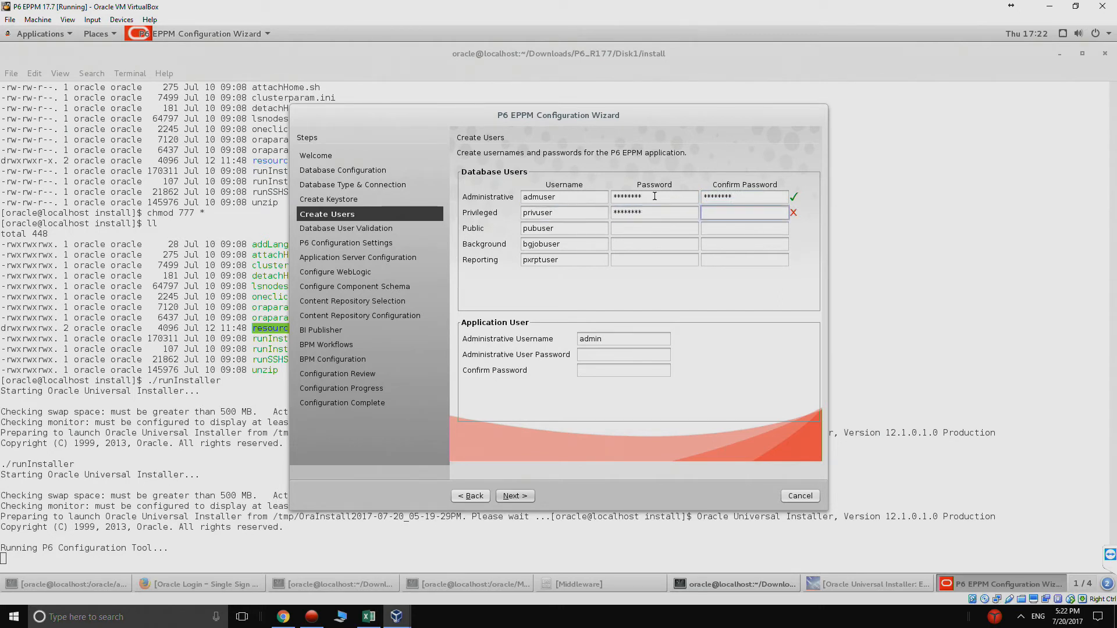
{"action": "type", "text": "********"}
{"action": "key", "text": "Tab"}
{"action": "key", "text": "Tab"}
{"action": "type", "text": "********"}
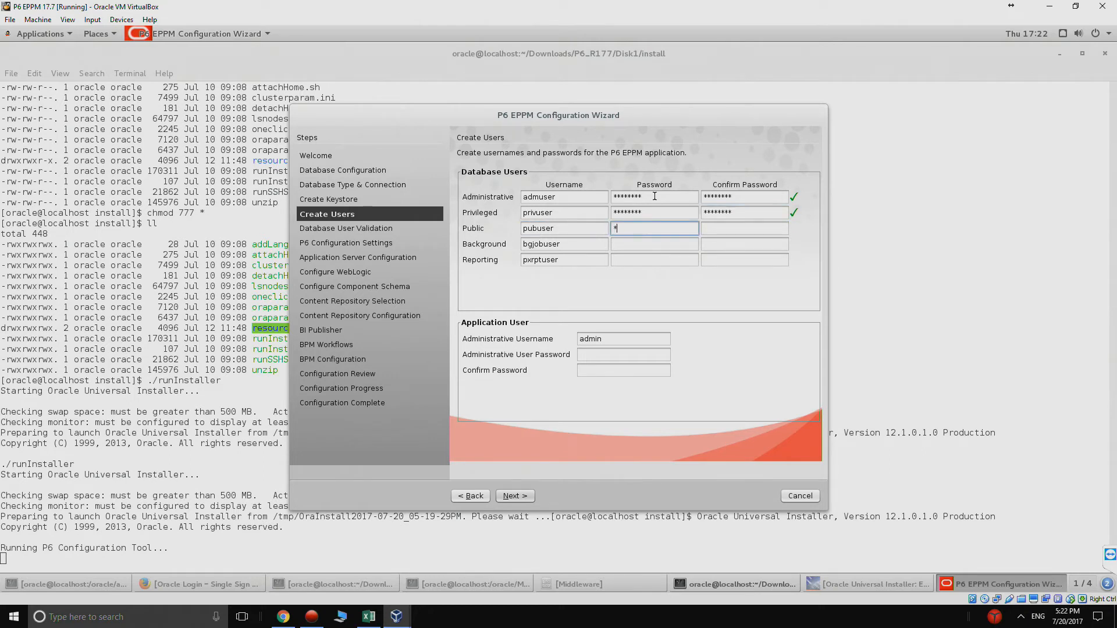
Step: Enter and confirm passwords for the Public, Background and Reporting database users
{"action": "key", "text": "Tab"}
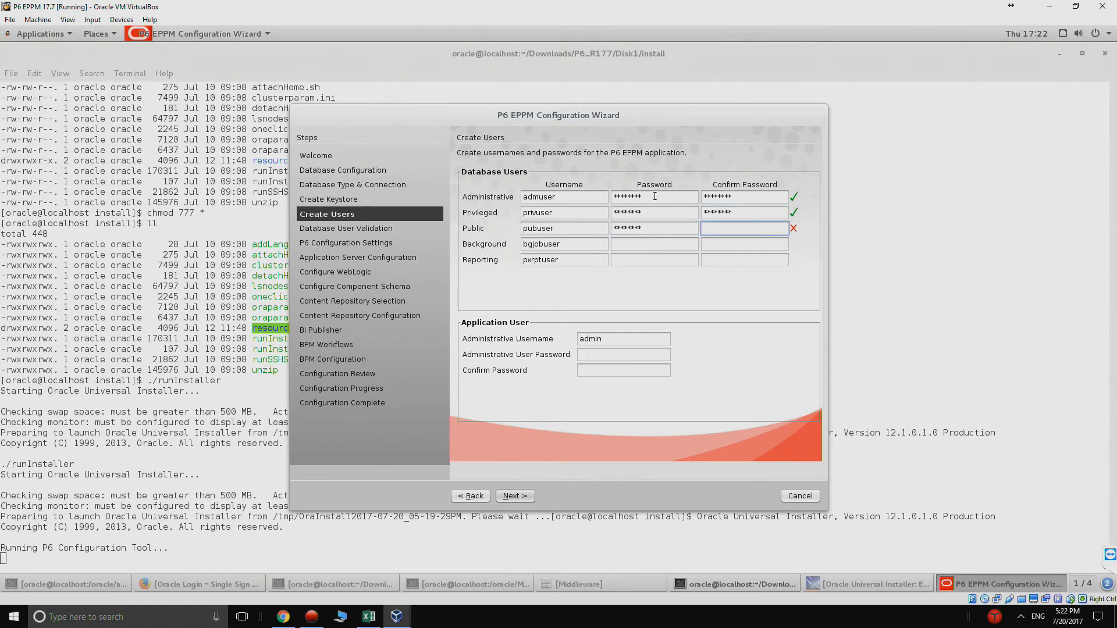
{"action": "type", "text": "********"}
{"action": "key", "text": "Tab"}
{"action": "key", "text": "Tab"}
{"action": "type", "text": "********"}
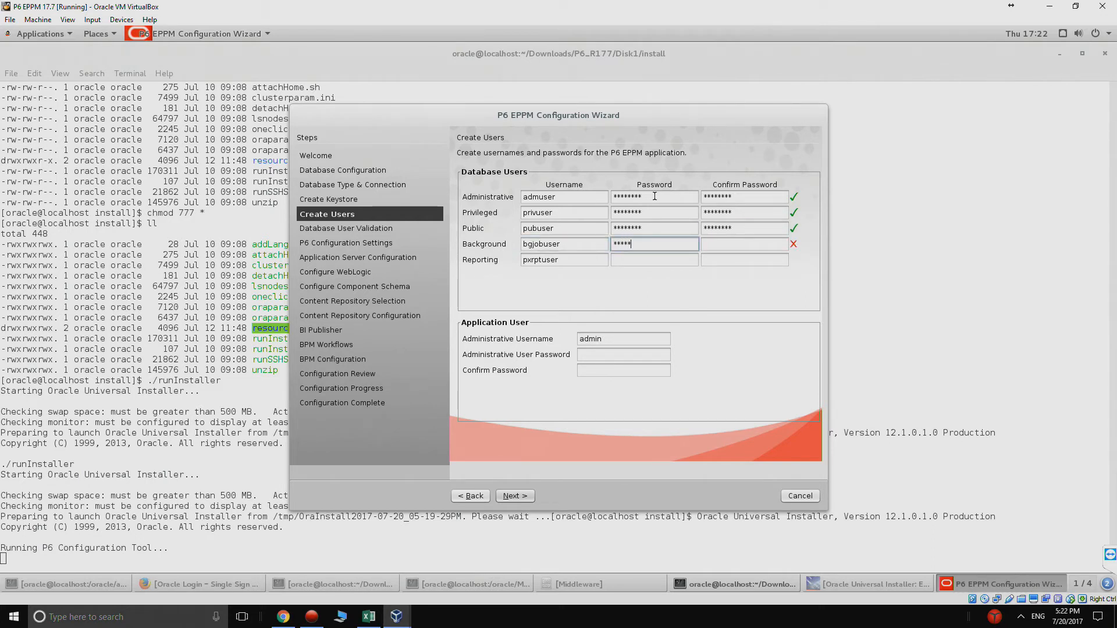
{"action": "key", "text": "Tab"}
{"action": "type", "text": "********"}
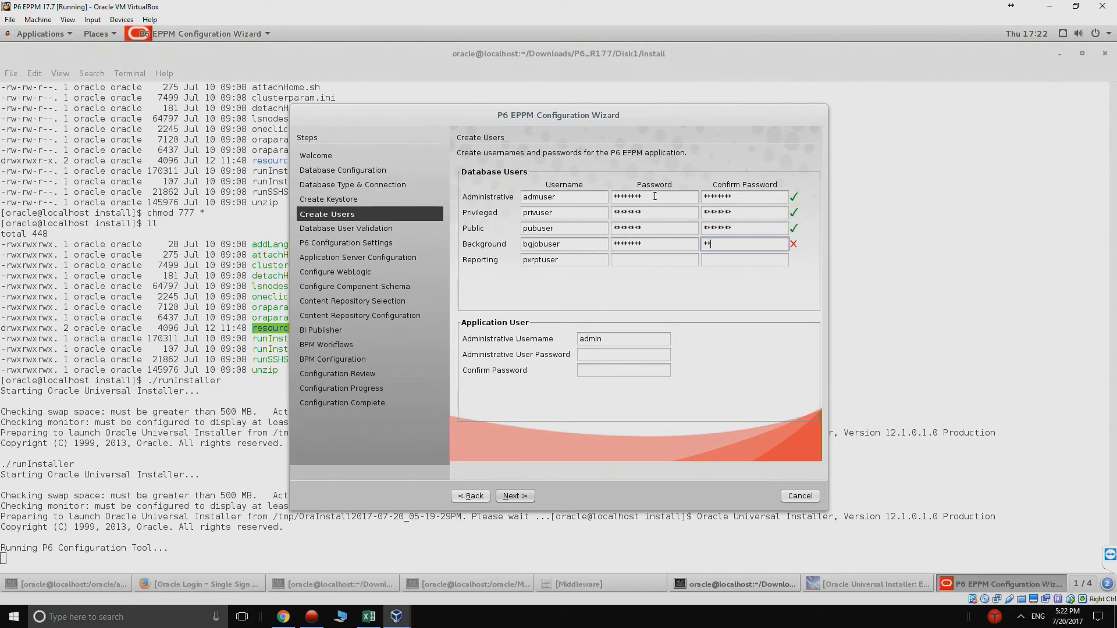
{"action": "key", "text": "Tab"}
{"action": "key", "text": "Tab"}
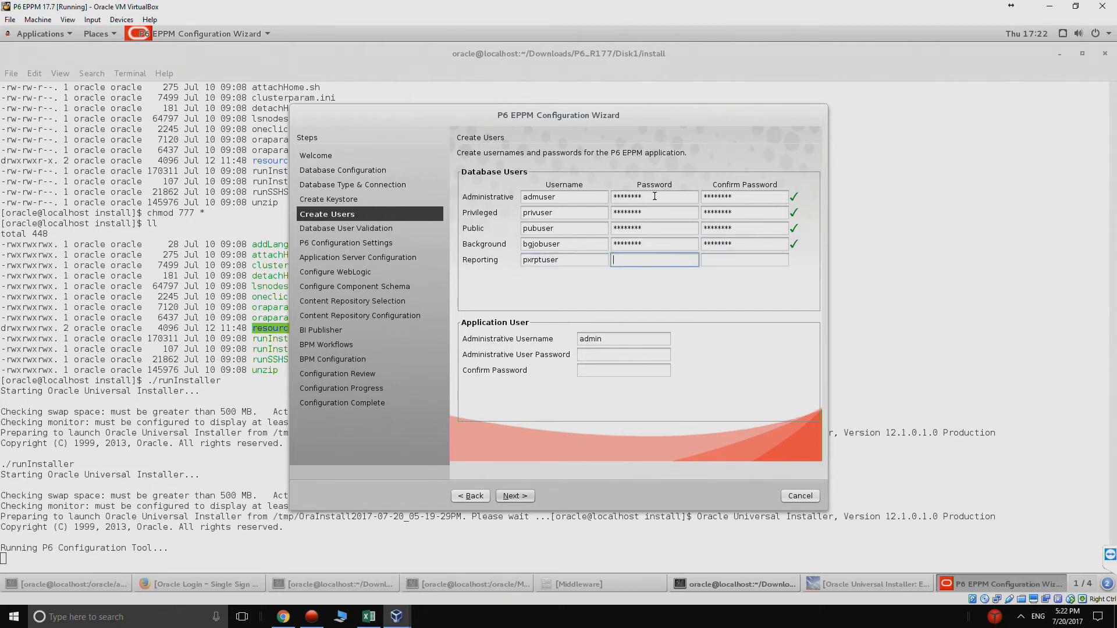
{"action": "type", "text": "********"}
{"action": "key", "text": "Tab"}
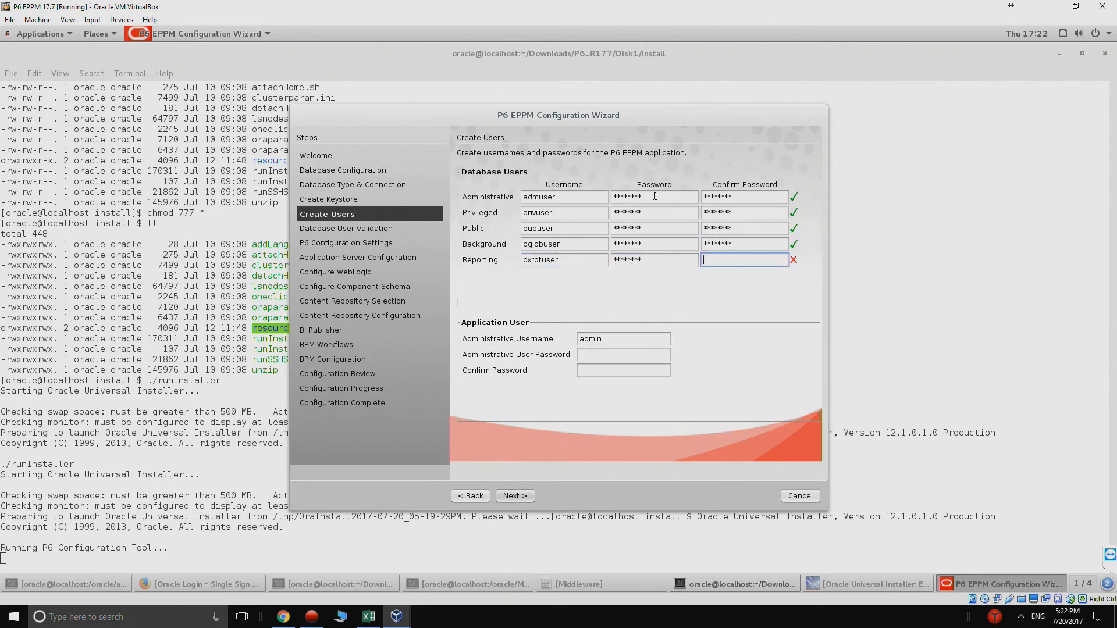
{"action": "type", "text": "********"}
Step: Enter and confirm the admin application user's password, then continue
{"action": "left_click", "coordinate": [607, 355]}
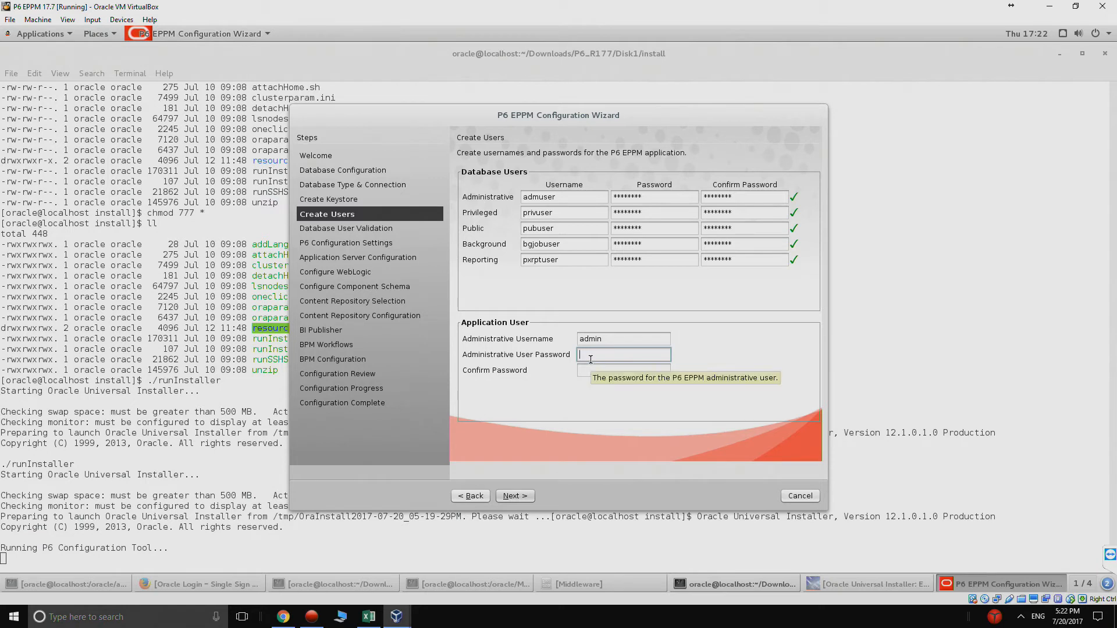
{"action": "type", "text": "*****"}
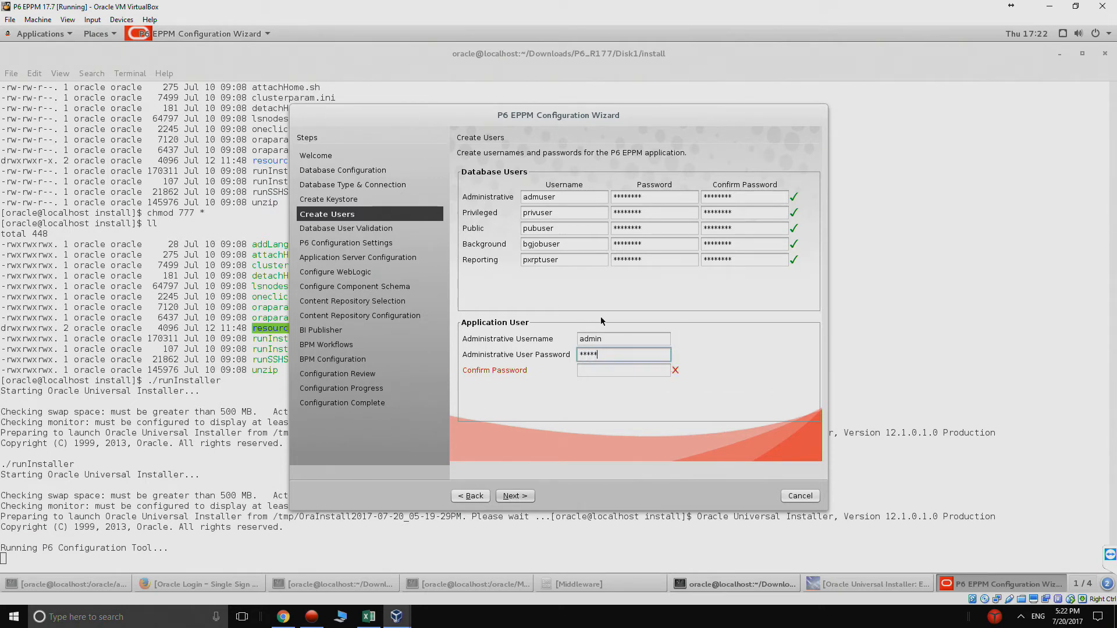
{"action": "left_click", "coordinate": [604, 371]}
{"action": "type", "text": "*****"}
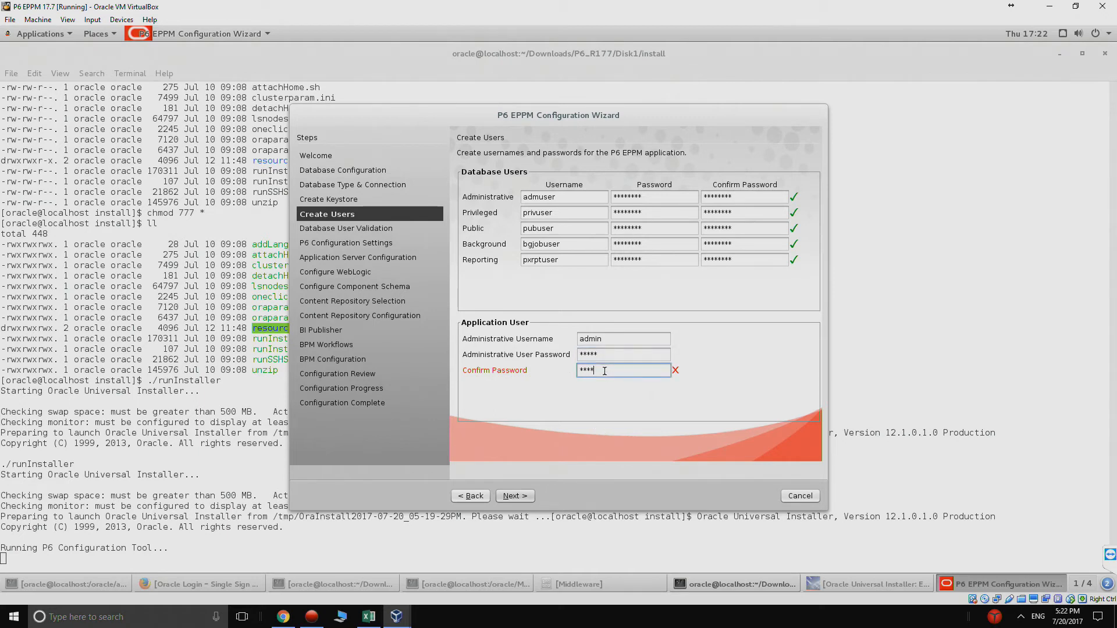
{"action": "left_click", "coordinate": [521, 498]}
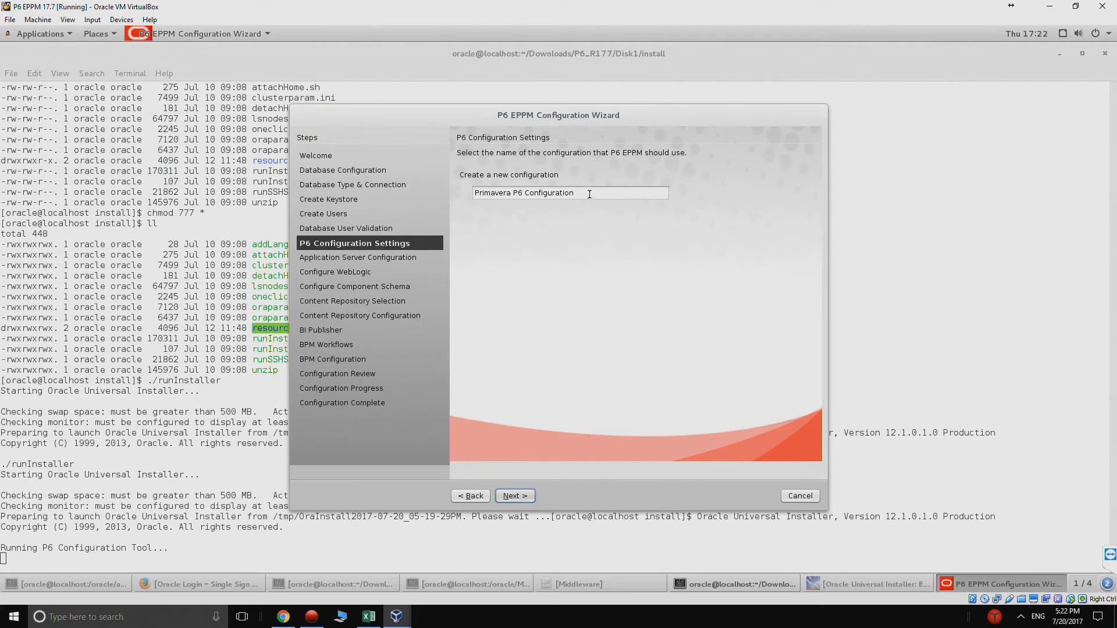
Step: Keep 'Primavera P6 Configuration' as the name and enable WebLogic with a new domain
{"action": "left_click_drag", "start_coordinate": [661, 193], "coordinate": [382, 190]}
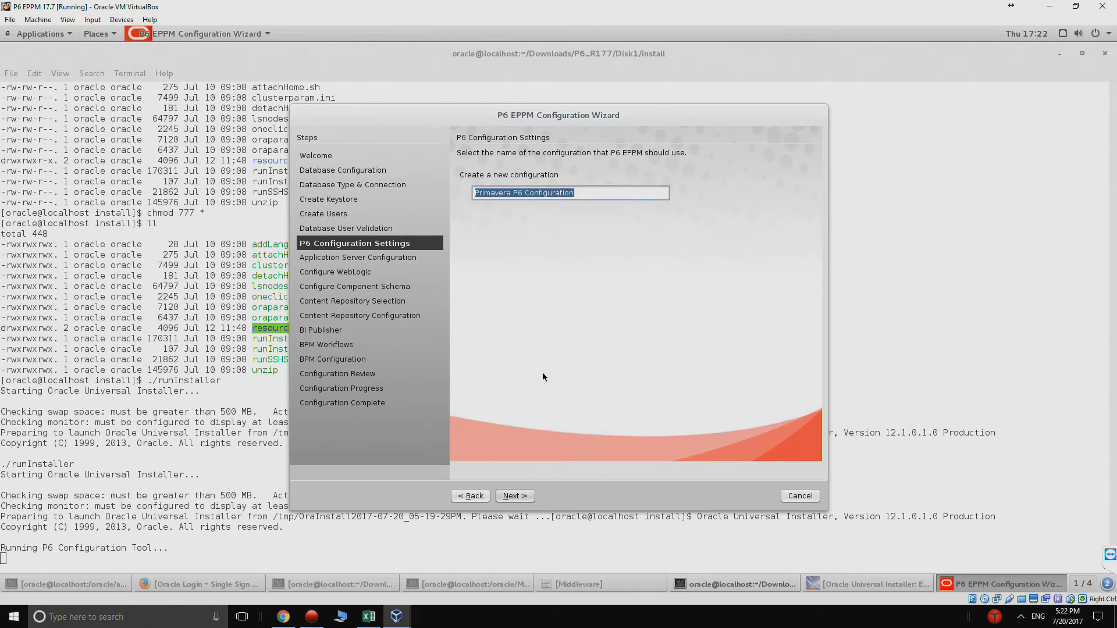
{"action": "left_click", "coordinate": [527, 496]}
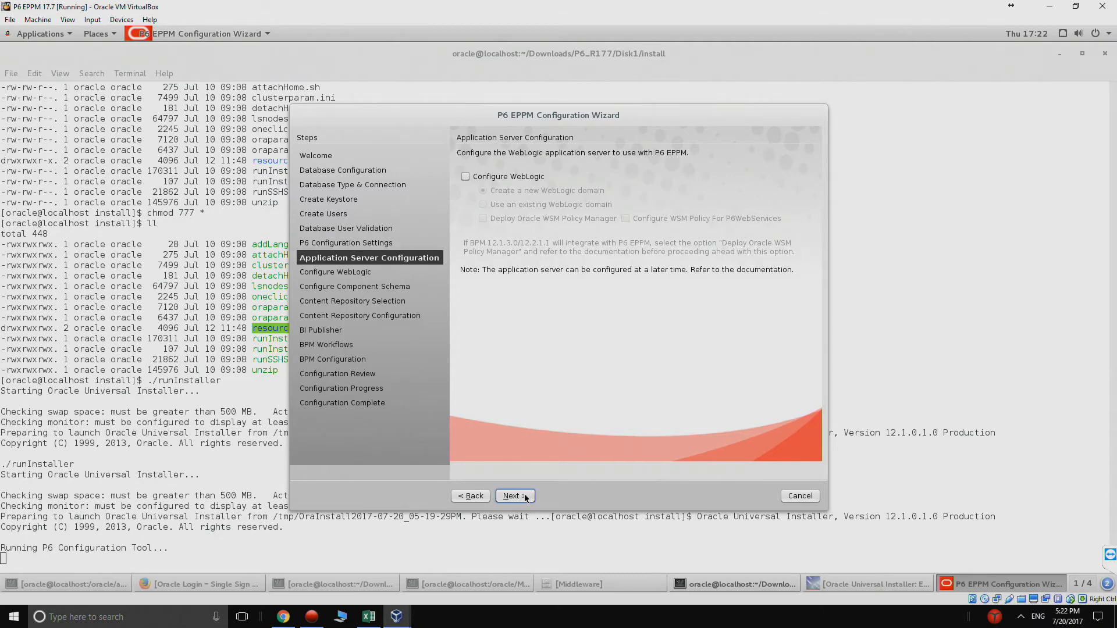
{"action": "left_click", "coordinate": [508, 178]}
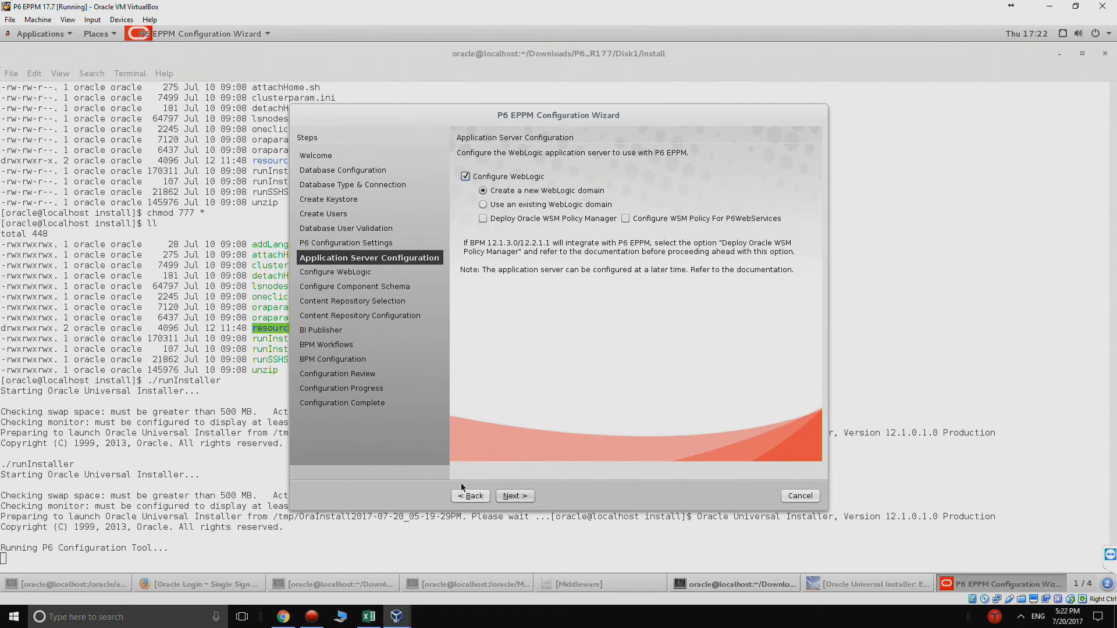
{"action": "left_click", "coordinate": [528, 496]}
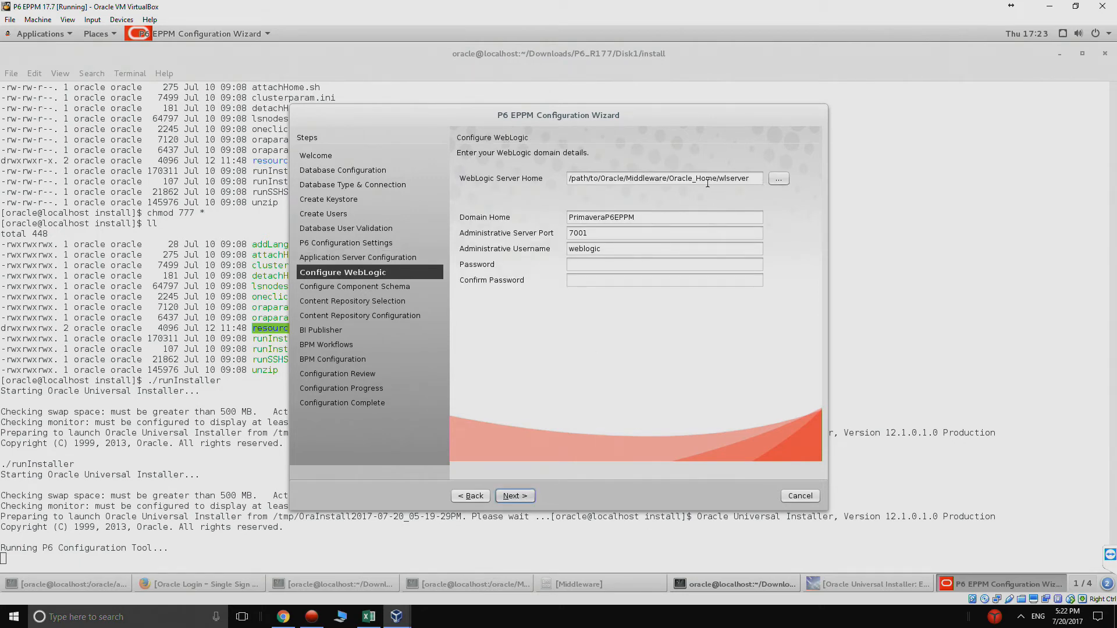
Step: Set WebLogic Server Home to /oracle/Middleware/Oracle_Home/wlserver
{"action": "left_click", "coordinate": [778, 178]}
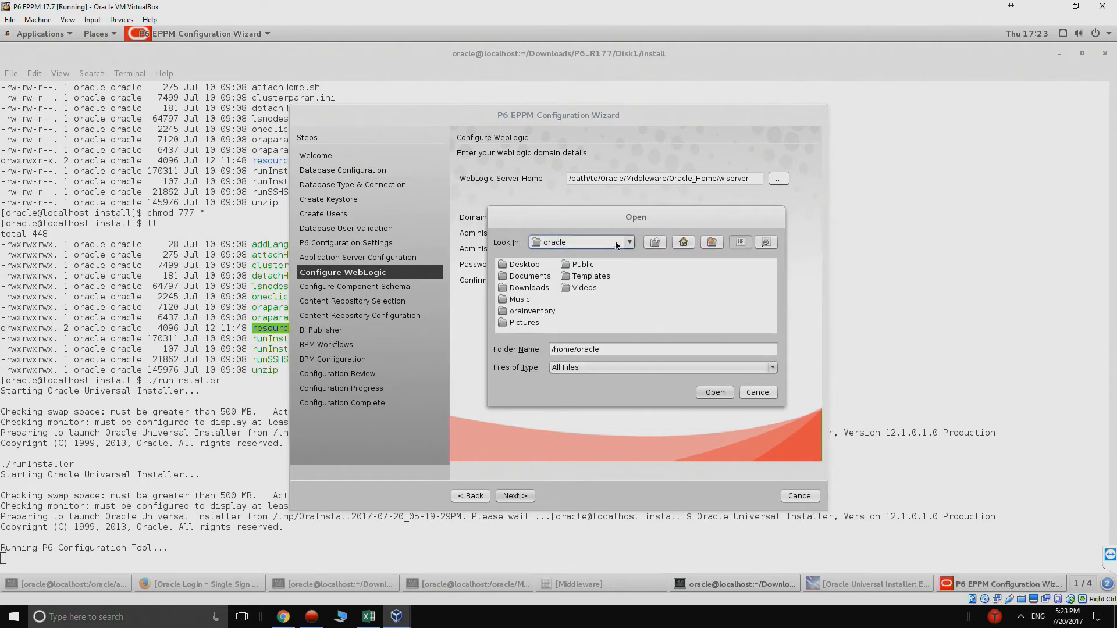
{"action": "left_click", "coordinate": [616, 245]}
{"action": "left_click", "coordinate": [593, 254]}
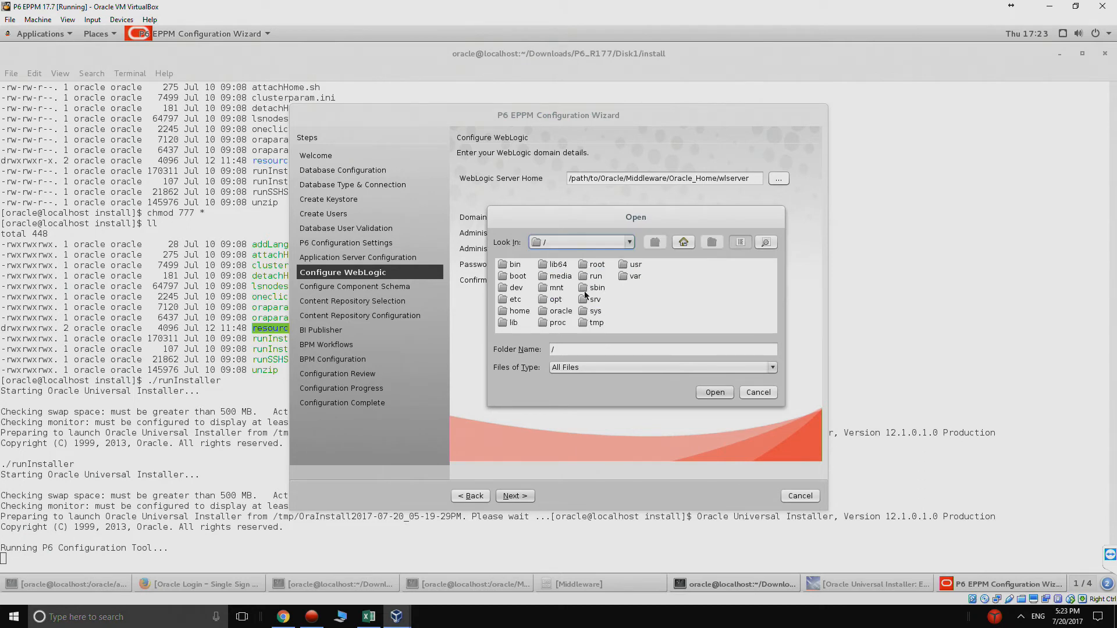
{"action": "double_click", "coordinate": [553, 311]}
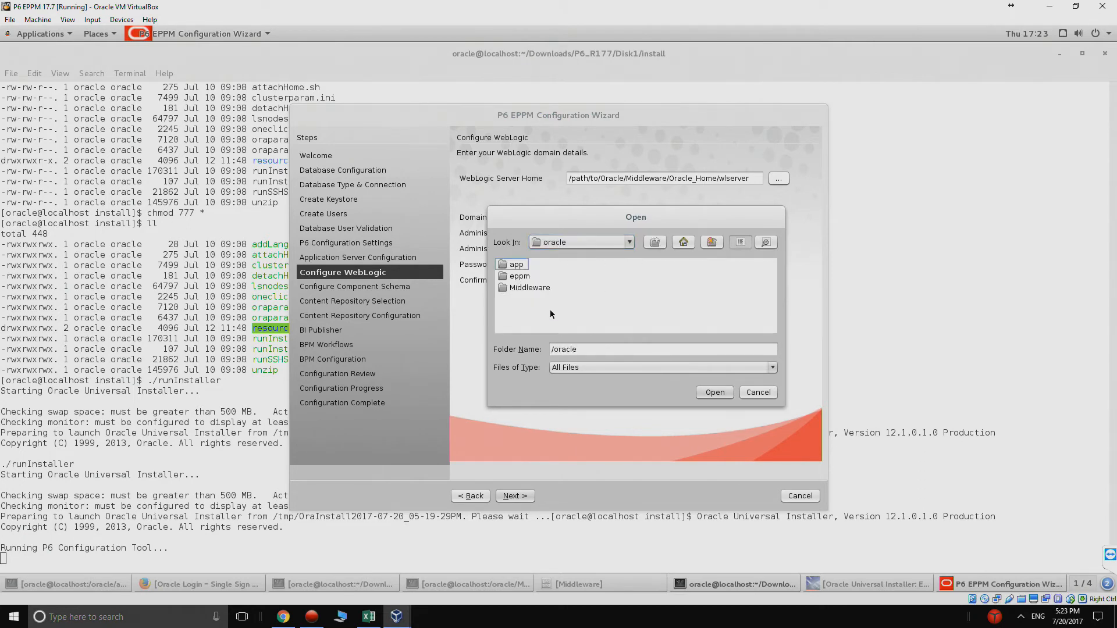
{"action": "double_click", "coordinate": [532, 288]}
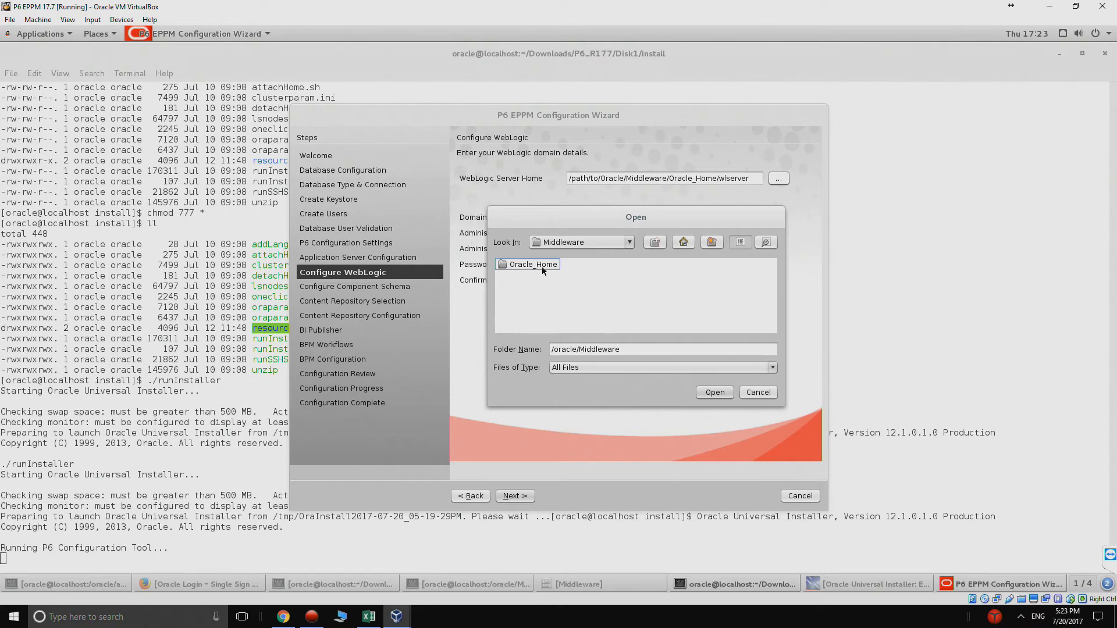
{"action": "double_click", "coordinate": [541, 264]}
{"action": "double_click", "coordinate": [596, 276]}
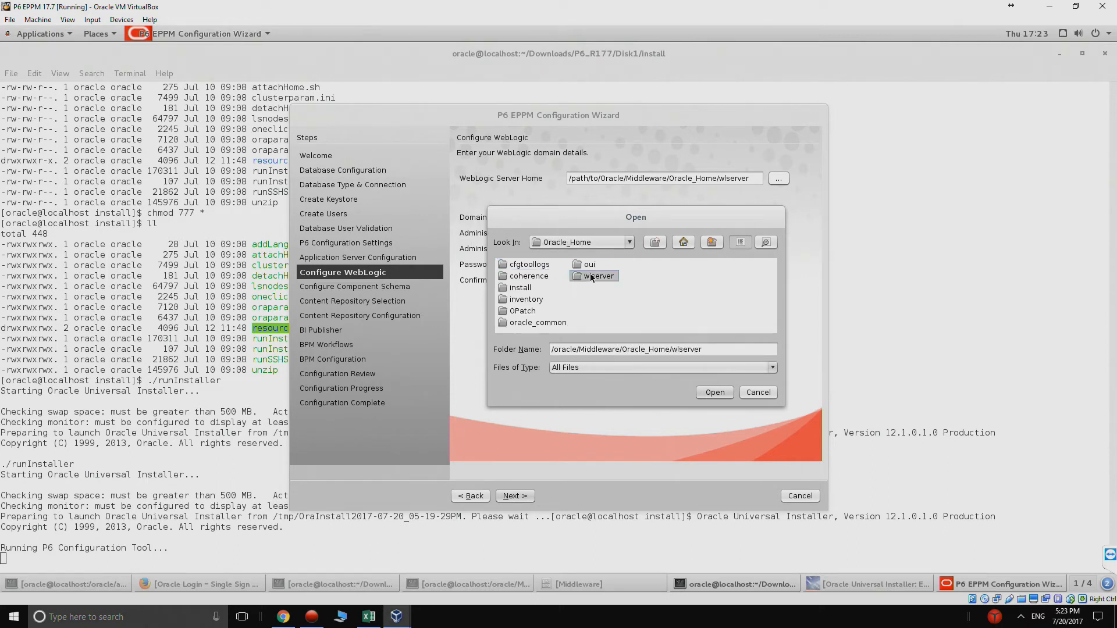
{"action": "left_click", "coordinate": [709, 394]}
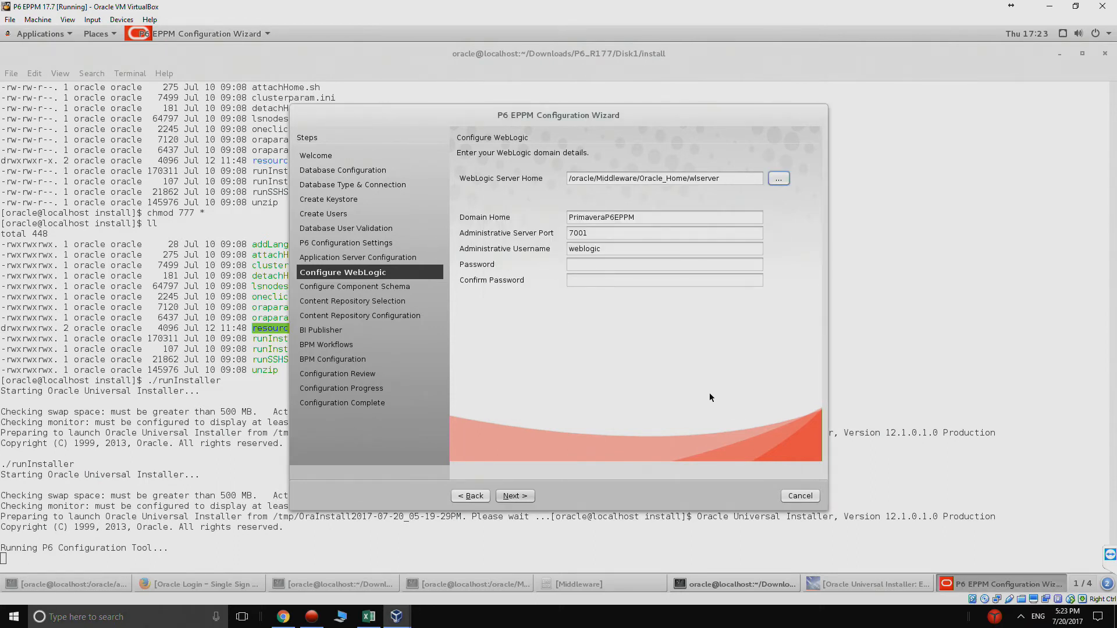
Step: Name the domain home eppm and enter a confirmed WebLogic admin password
{"action": "left_click", "coordinate": [625, 265]}
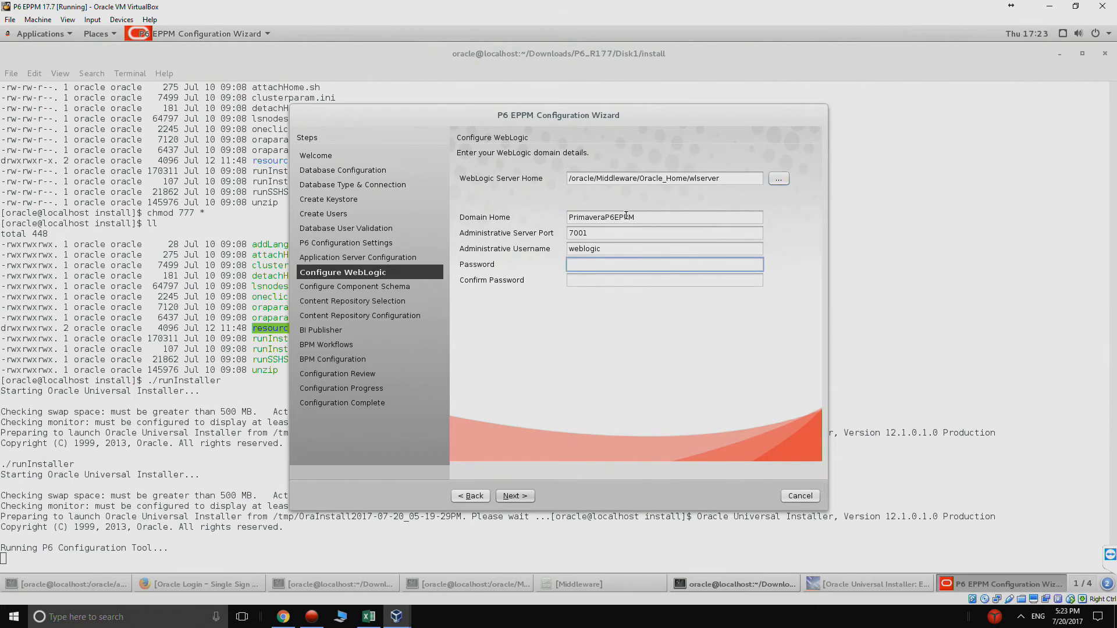
{"action": "left_click_drag", "start_coordinate": [636, 217], "coordinate": [563, 221]}
{"action": "type", "text": "eppm"}
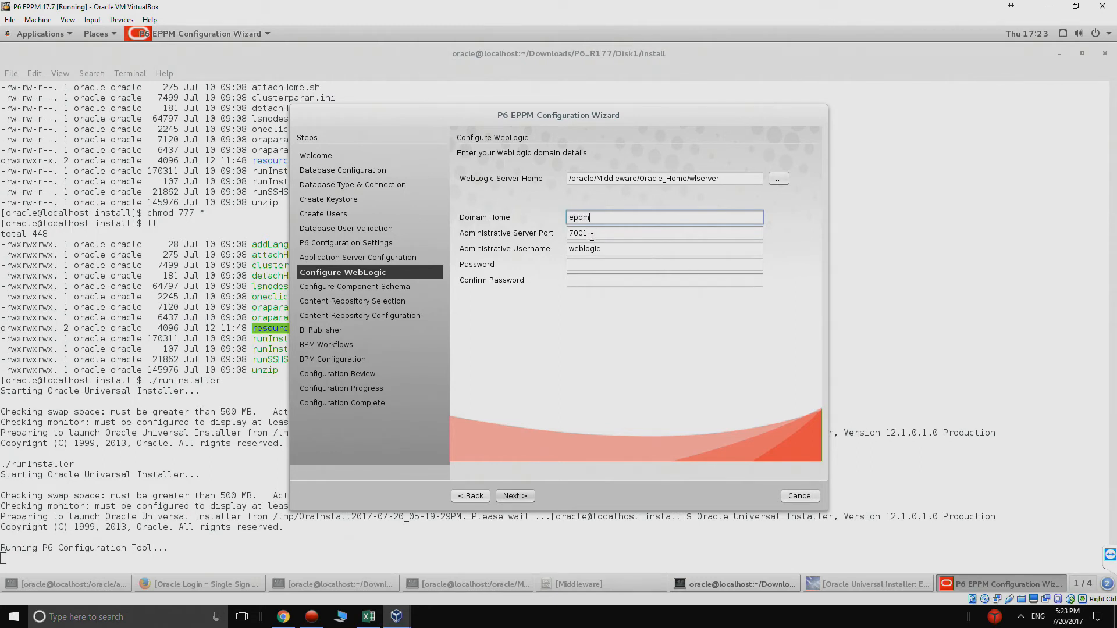
{"action": "key", "text": "Tab"}
{"action": "key", "text": "Tab"}
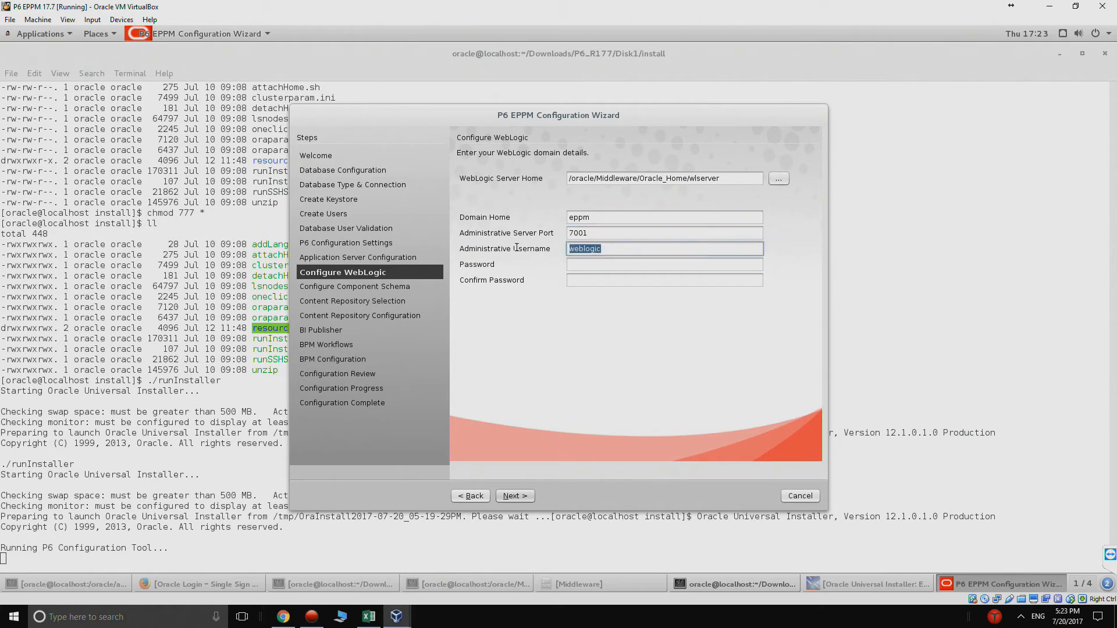
{"action": "left_click", "coordinate": [584, 265]}
{"action": "type", "text": "****"}
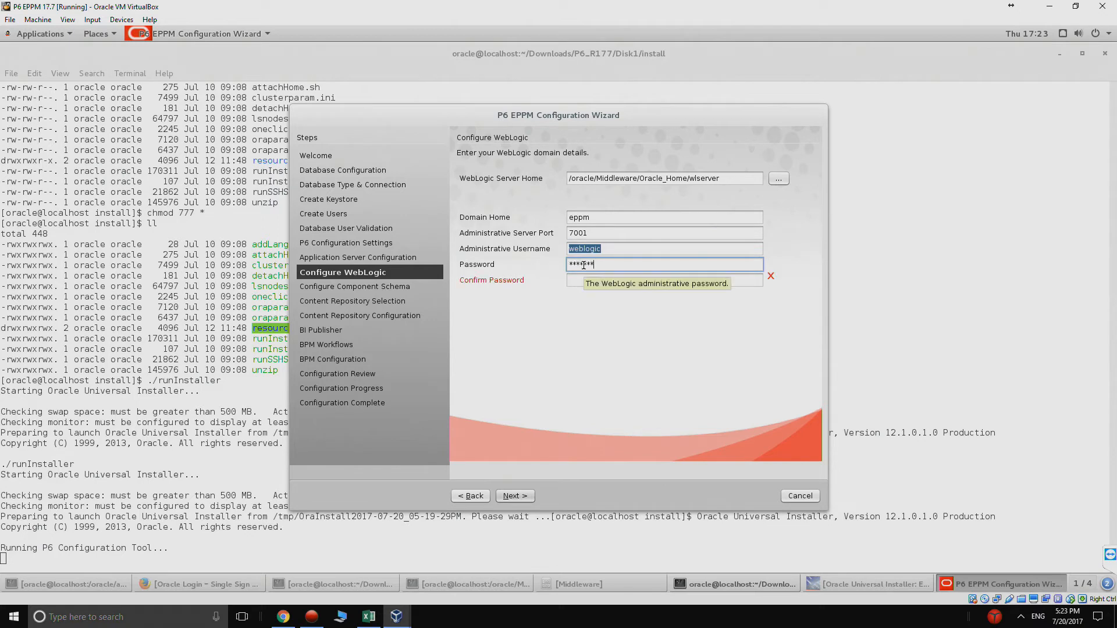
{"action": "key", "text": "Tab"}
{"action": "type", "text": "****"}
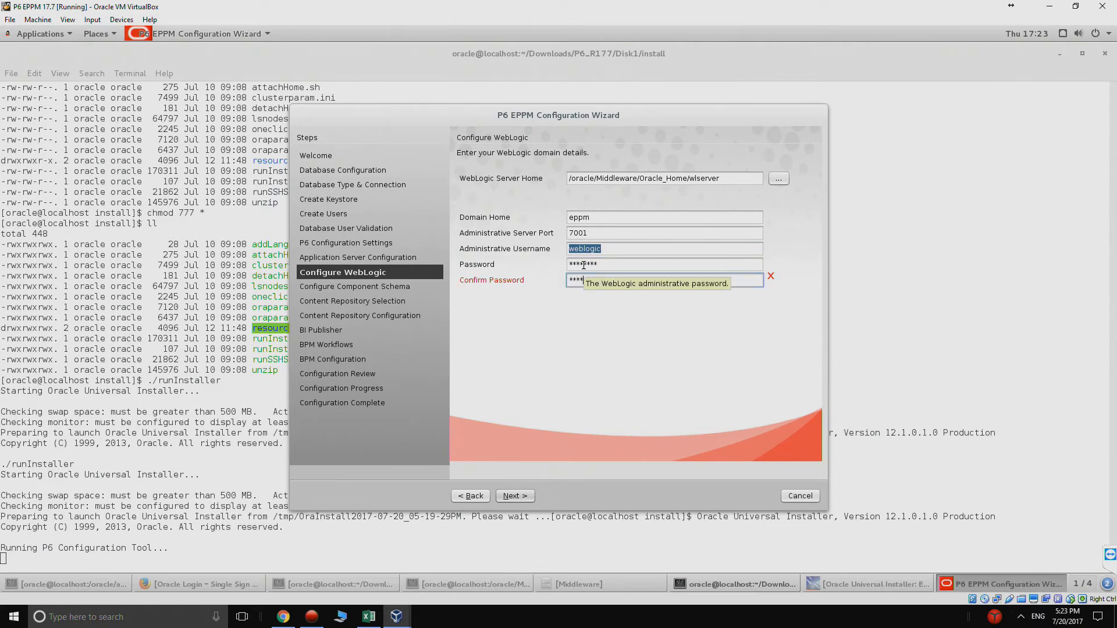
{"action": "type", "text": "****"}
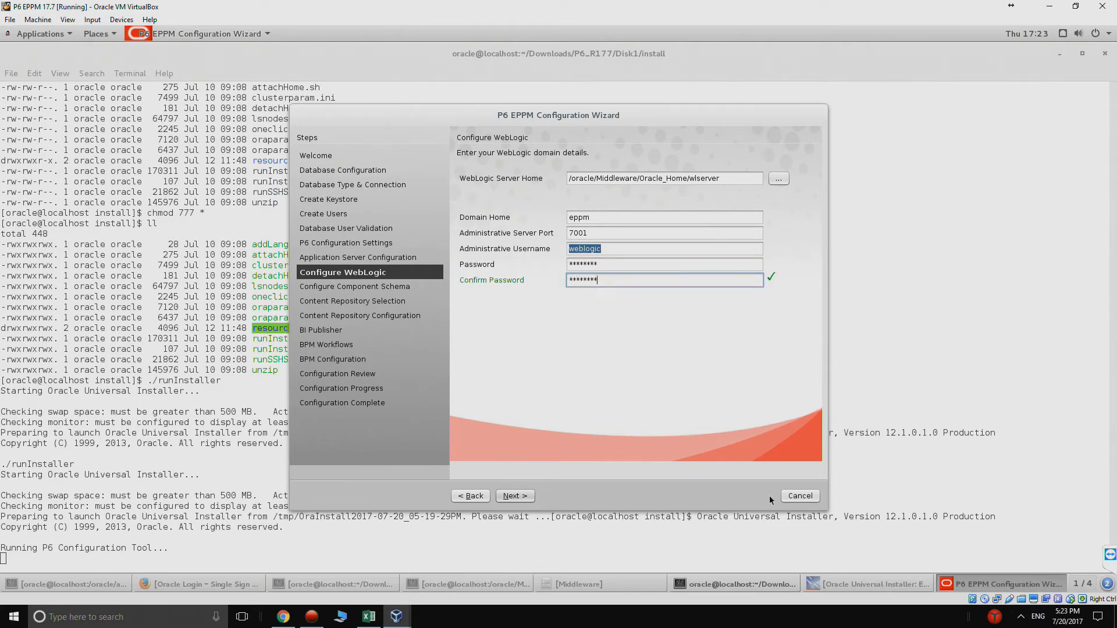
{"action": "left_click", "coordinate": [529, 497]}
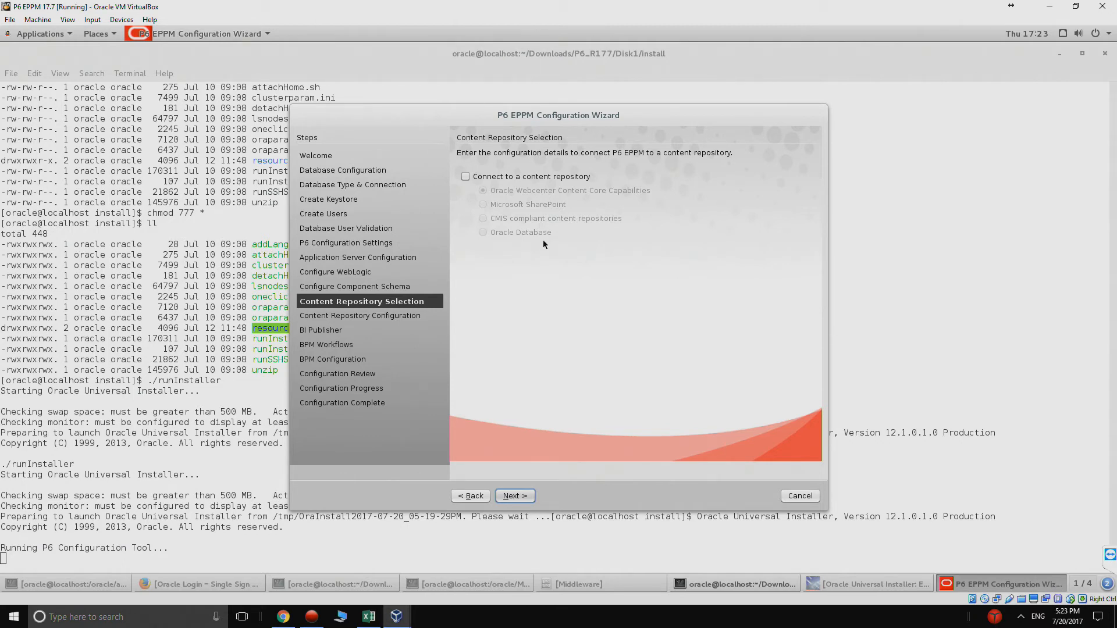
Step: Skip the content repository, BI Publisher and BPM connections to reach Configuration Review
{"action": "left_click", "coordinate": [515, 495]}
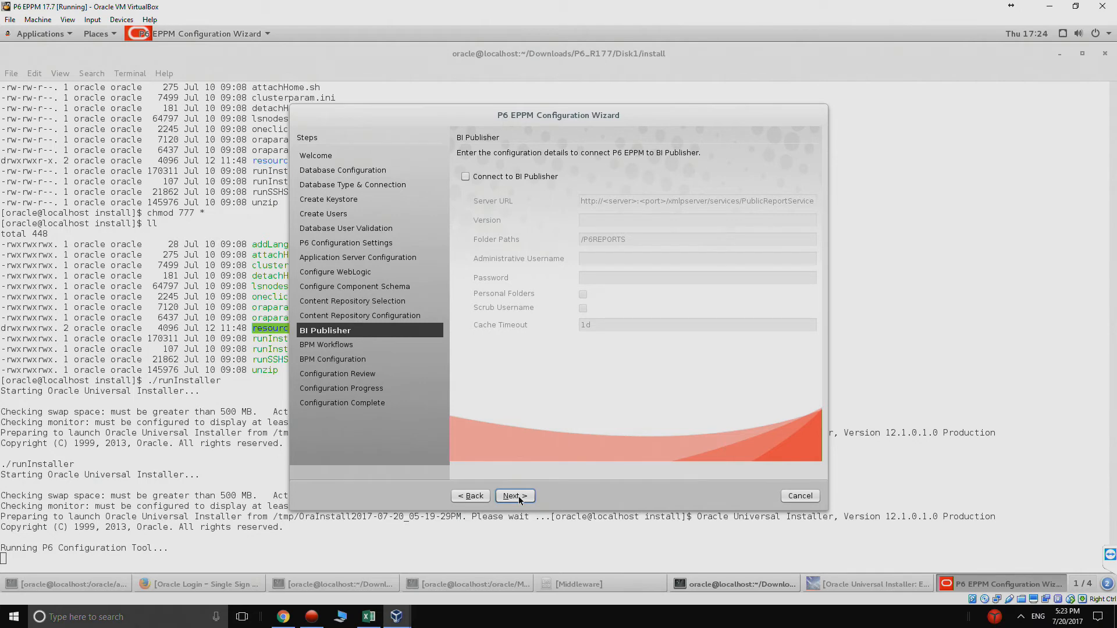
{"action": "left_click", "coordinate": [518, 497]}
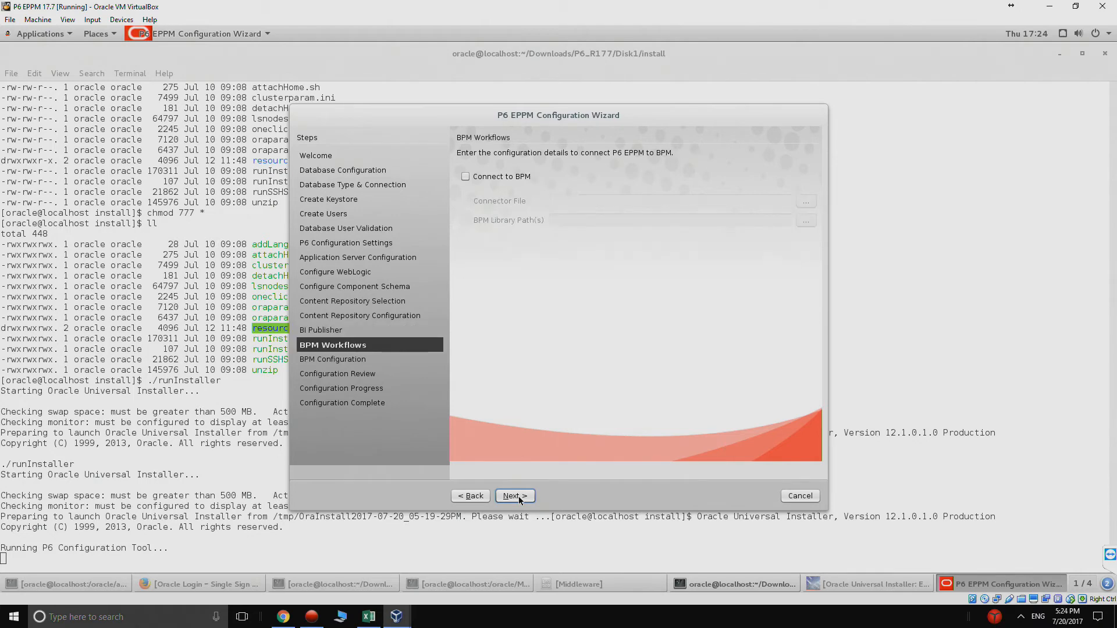
{"action": "left_click", "coordinate": [519, 497]}
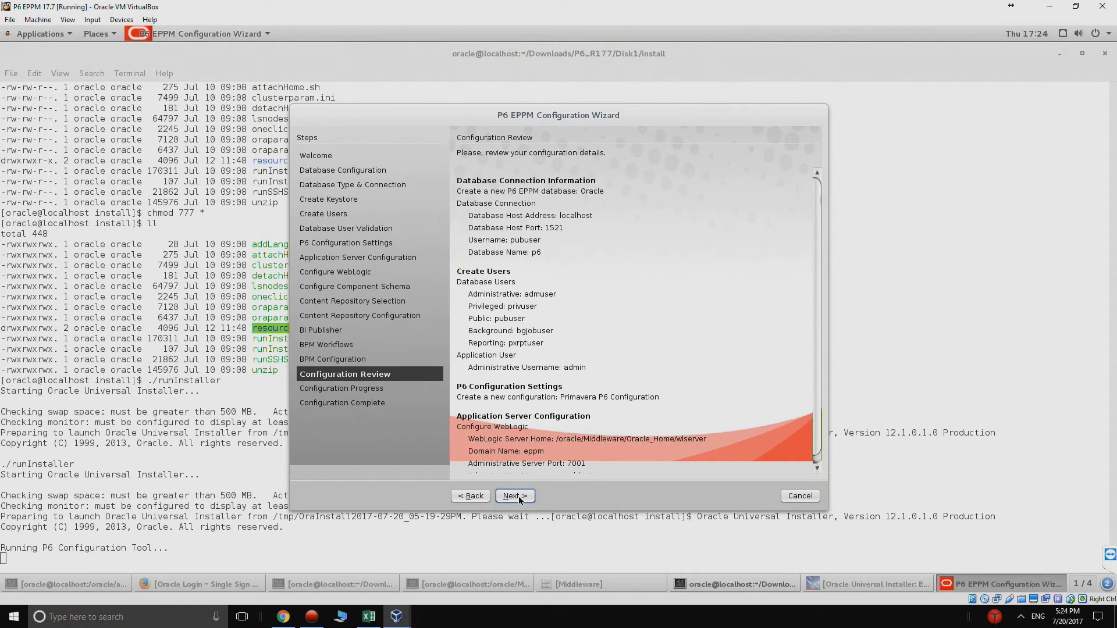
Step: Accept the review, acknowledge the migration notice, and confirm starting the configuration
{"action": "left_click", "coordinate": [518, 497]}
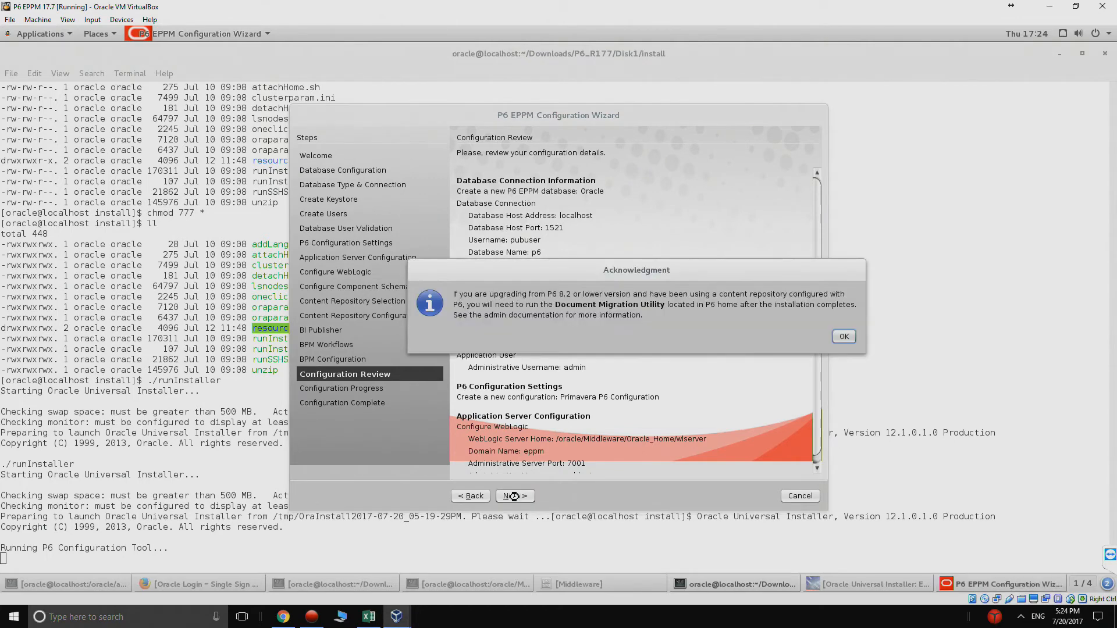
{"action": "left_click", "coordinate": [844, 337]}
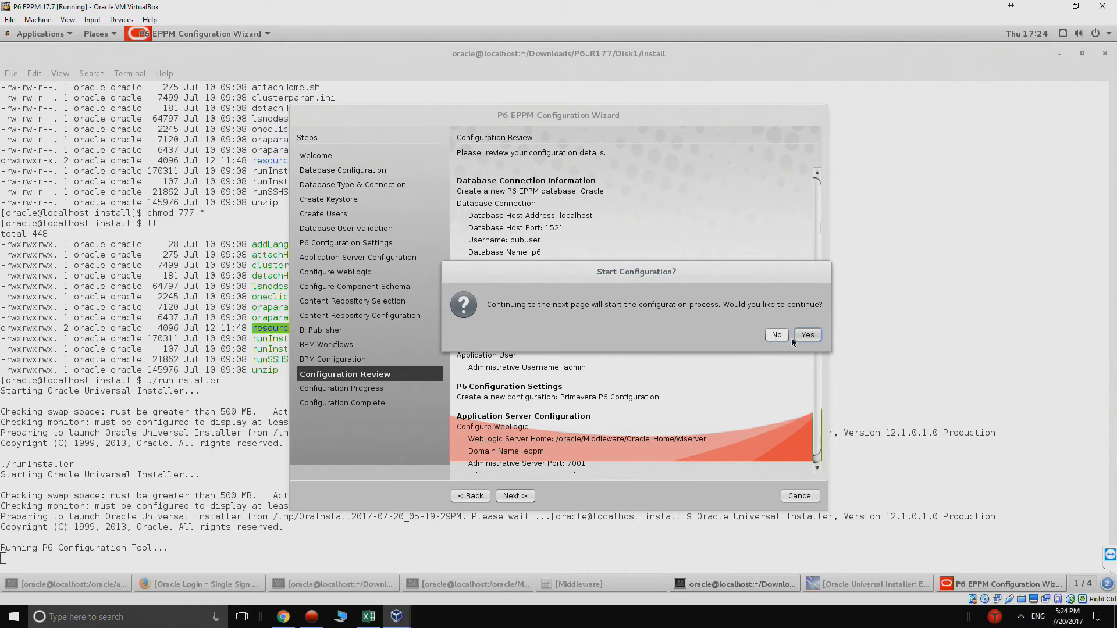
{"action": "left_click", "coordinate": [808, 336]}
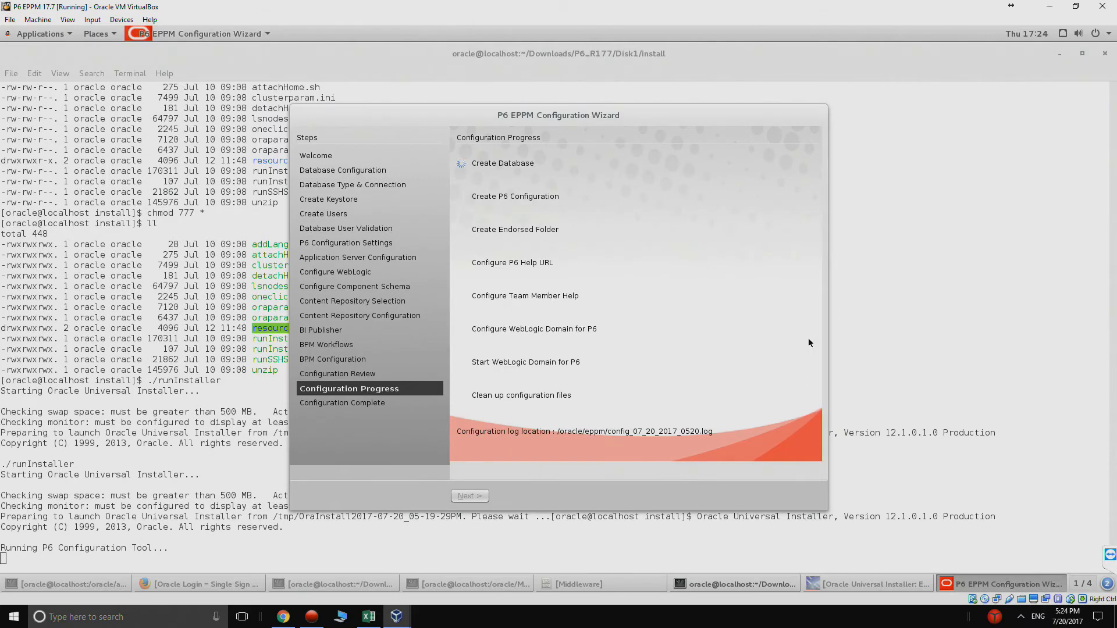
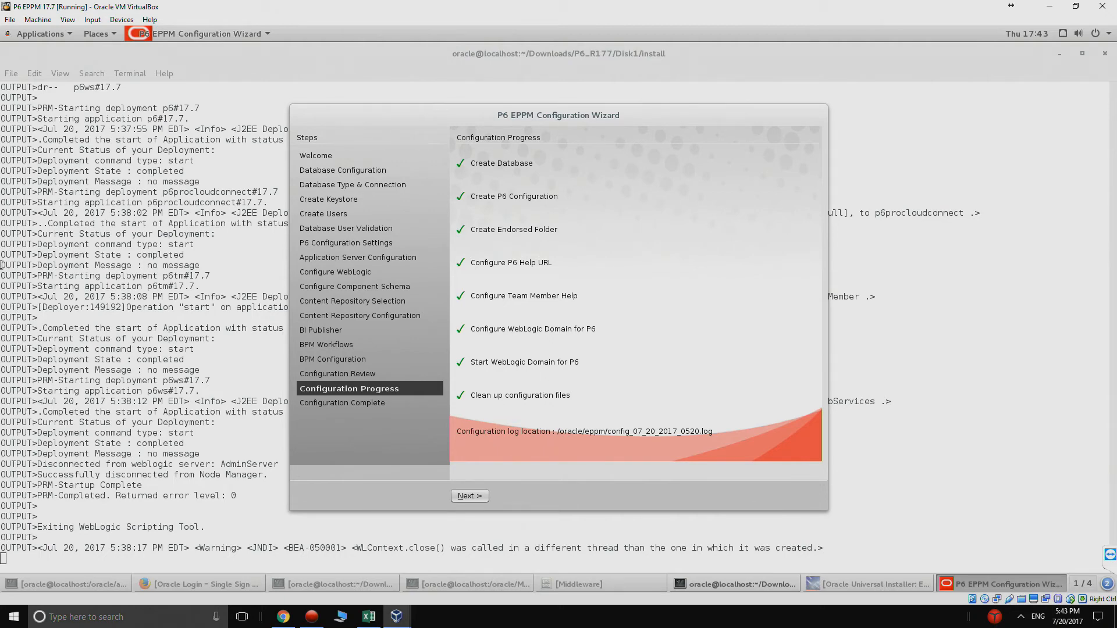
Step: Advance the P6 EPPM Configuration Wizard to its Configuration Complete page
{"action": "left_click", "coordinate": [475, 496]}
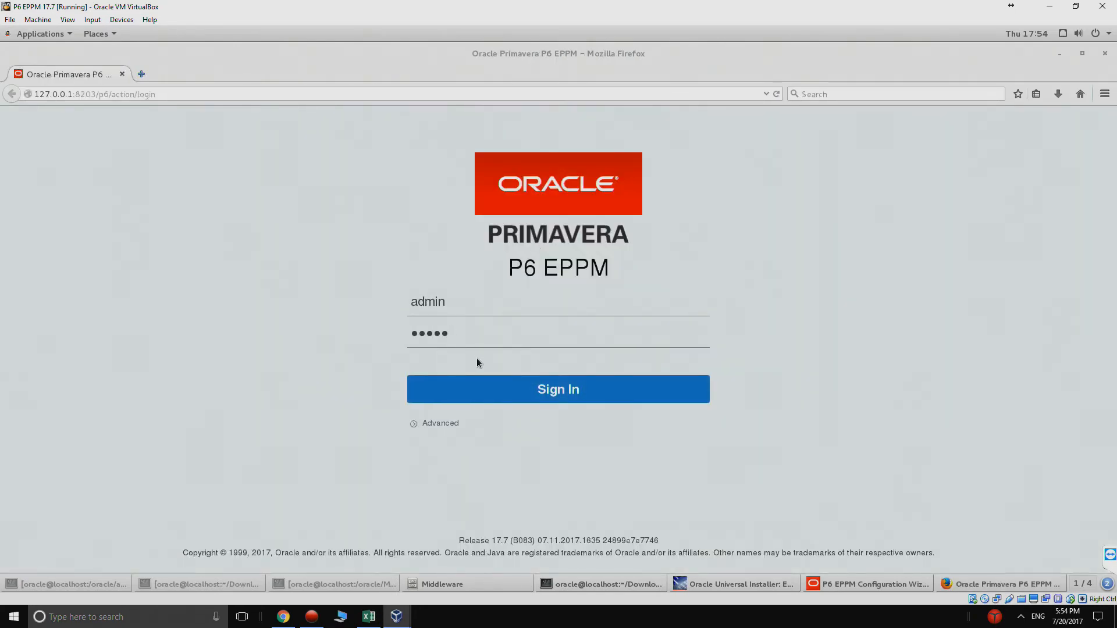
Step: Sign in to P6 EPPM, decline the Java update, open Administration, and return to the wizard summary
{"action": "left_click", "coordinate": [505, 384]}
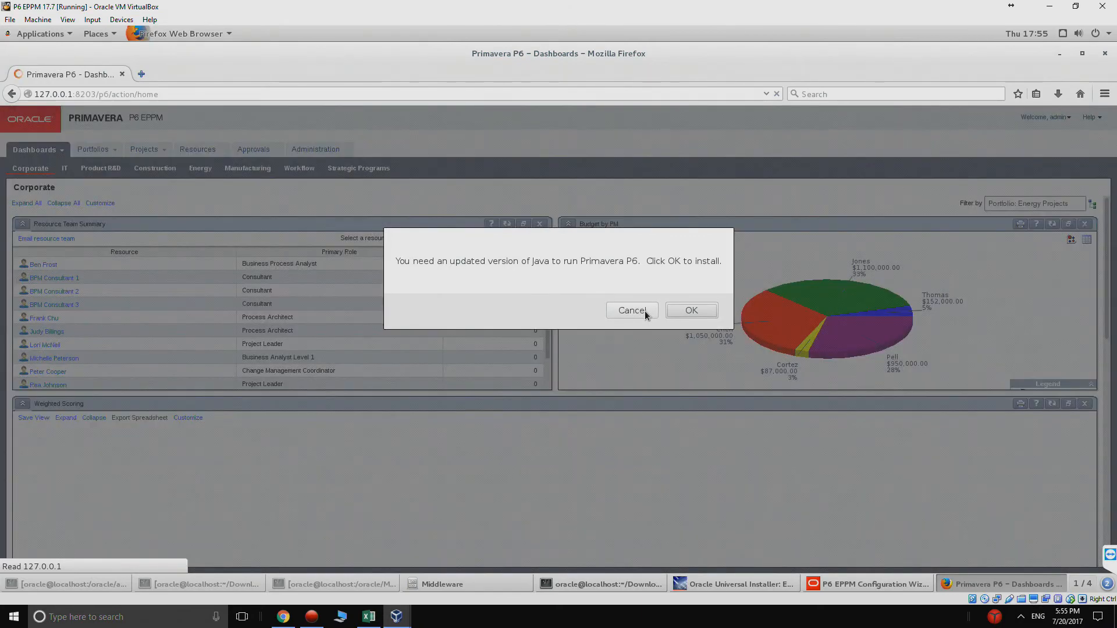
{"action": "left_click", "coordinate": [645, 311]}
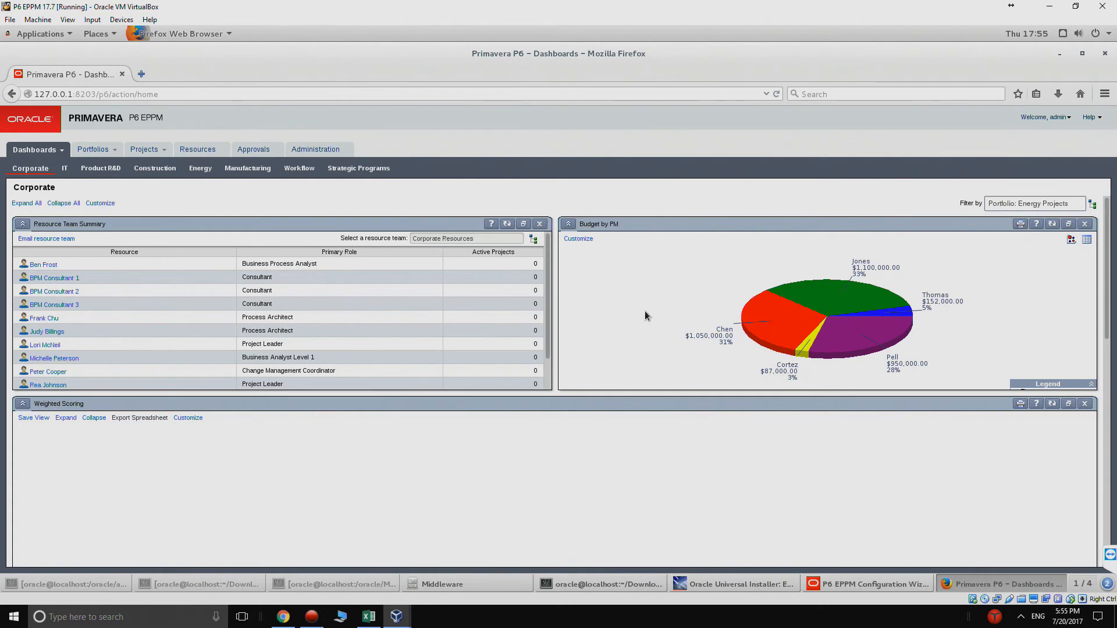
{"action": "left_click", "coordinate": [327, 154]}
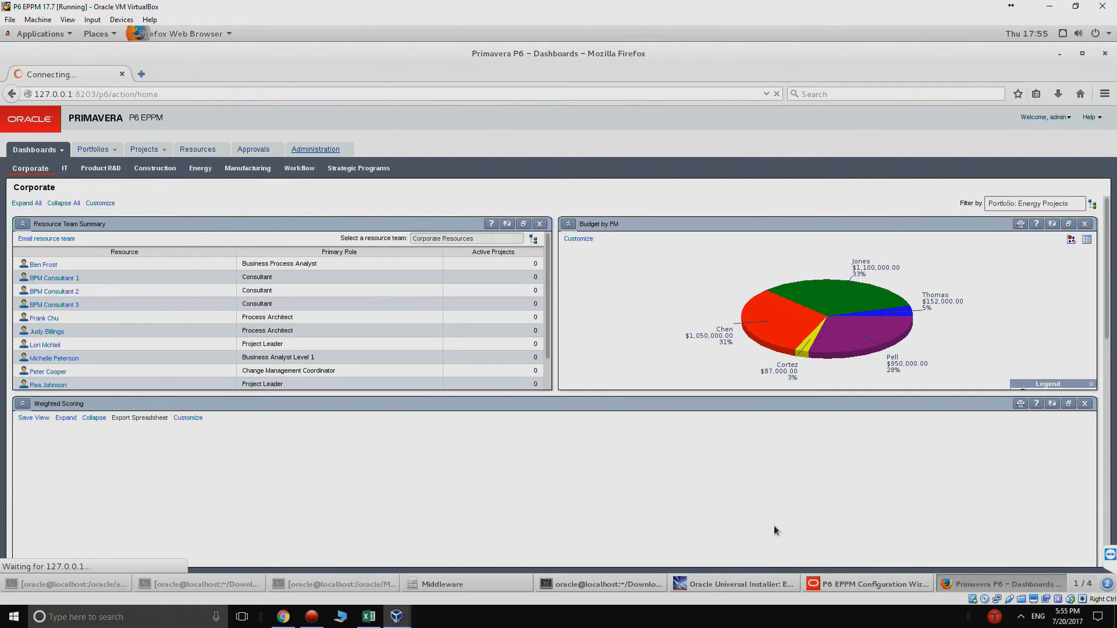
{"action": "left_click", "coordinate": [830, 585]}
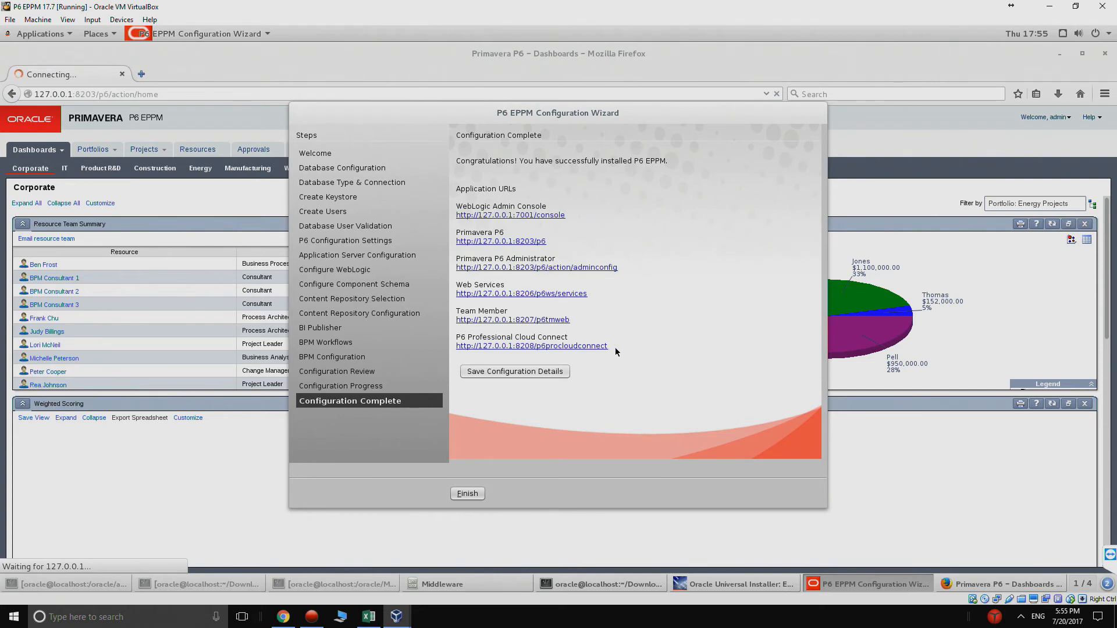
Step: Select the P6 Professional Cloud Connect URL and finish the configuration wizard
{"action": "left_click_drag", "start_coordinate": [616, 347], "coordinate": [459, 350]}
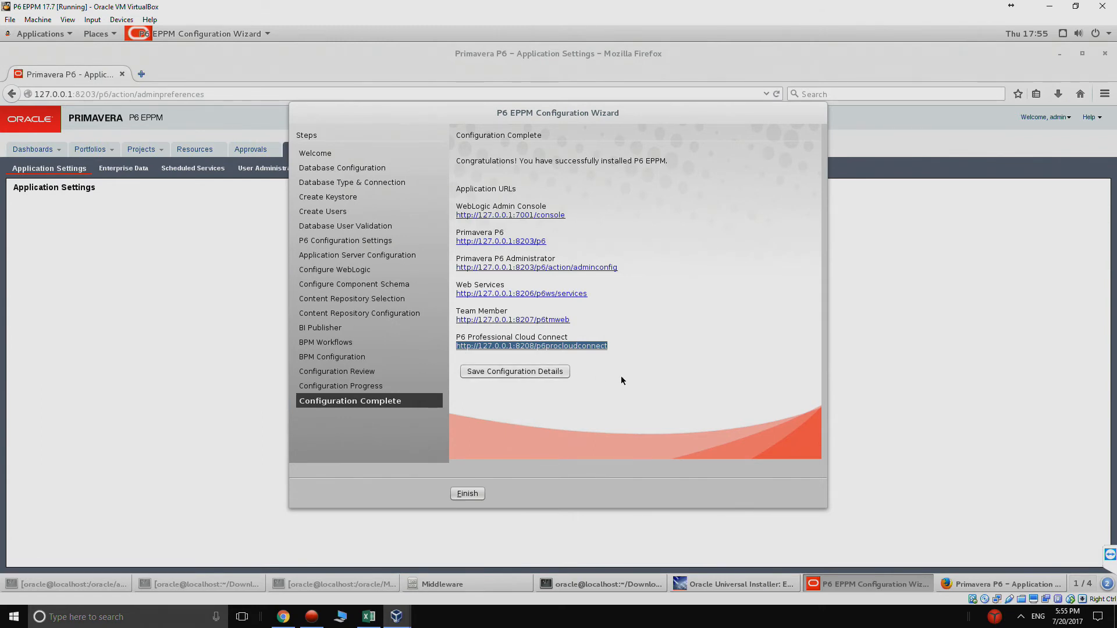
{"action": "left_click", "coordinate": [464, 496]}
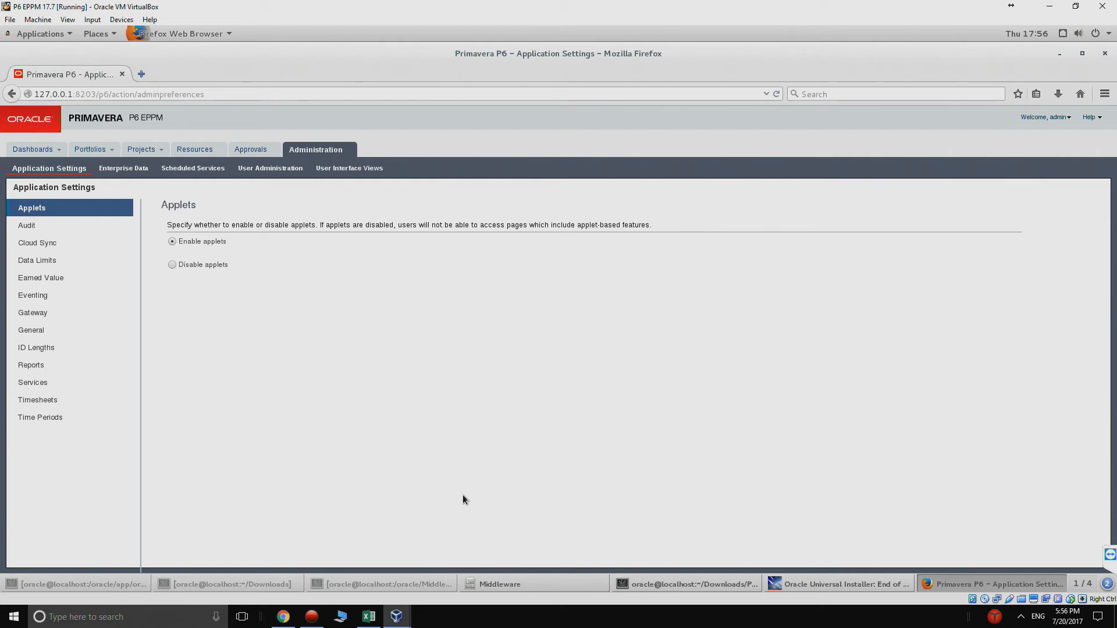
Step: Change the VM's Adapter 1 attachment from NAT to Bridged Adapter in Settings > Network and save
{"action": "left_click", "coordinate": [464, 498]}
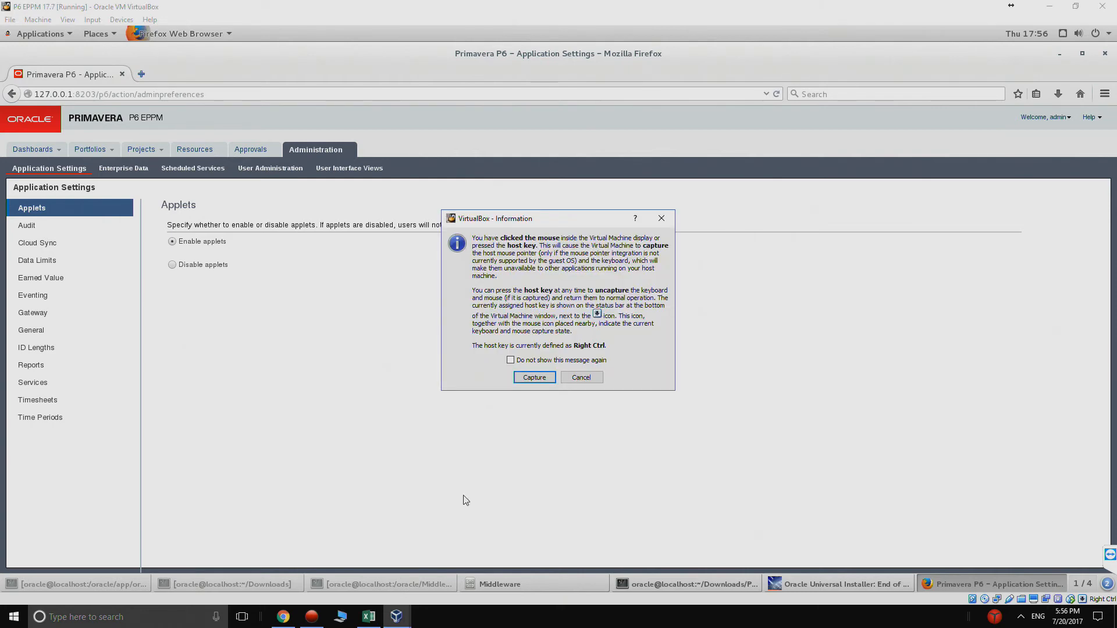
{"action": "left_click", "coordinate": [532, 379]}
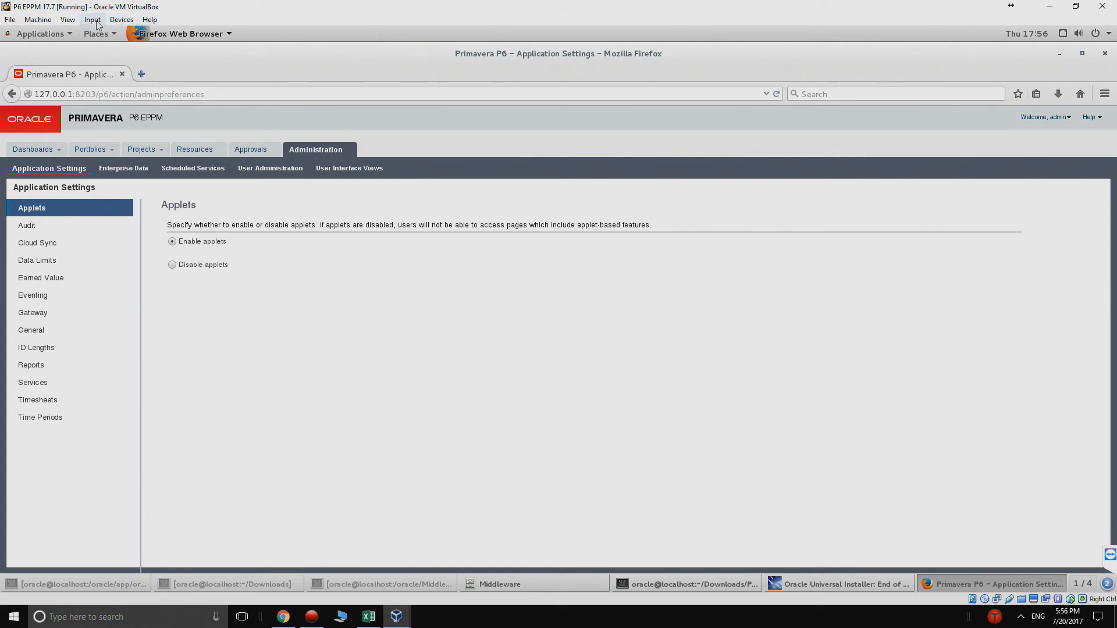
{"action": "left_click", "coordinate": [38, 19]}
{"action": "left_click", "coordinate": [41, 30]}
{"action": "left_click", "coordinate": [399, 289]}
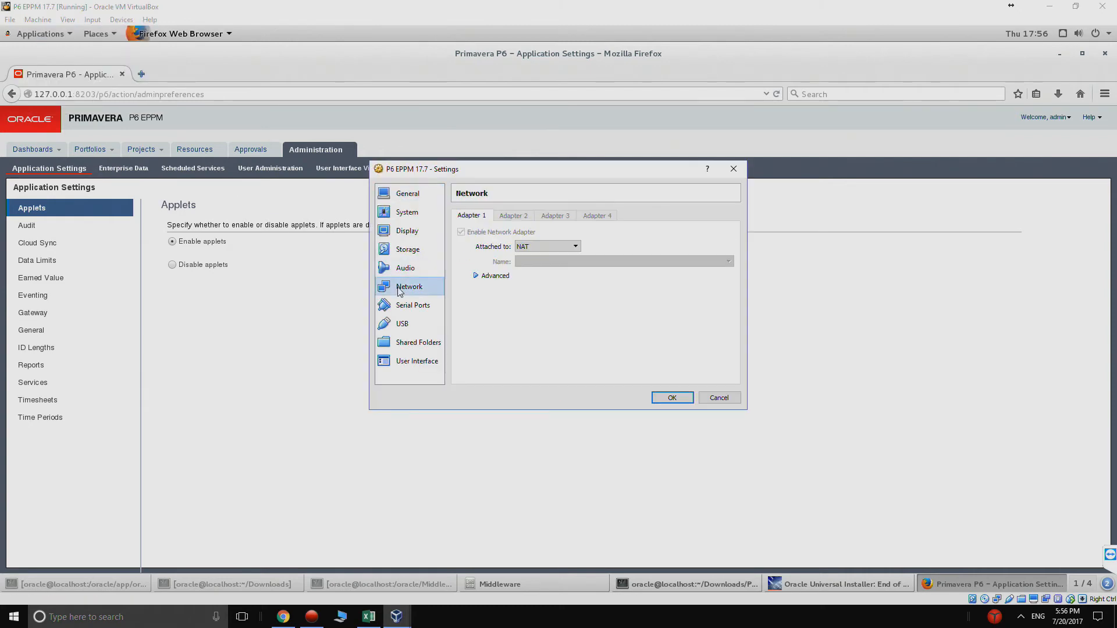
{"action": "left_click", "coordinate": [538, 251]}
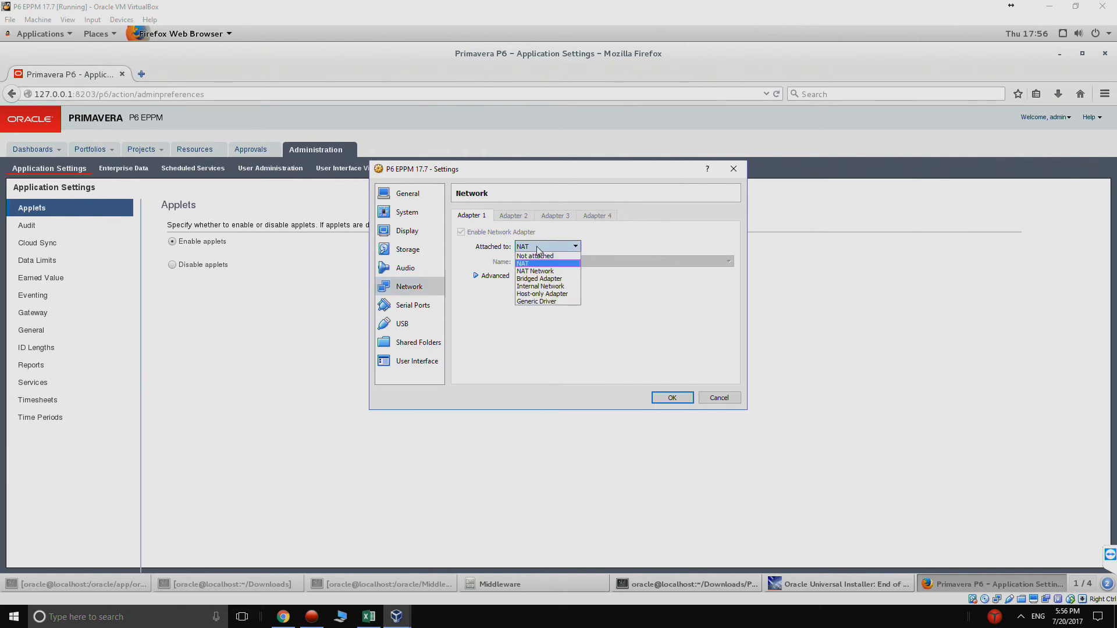
{"action": "left_click", "coordinate": [546, 279]}
{"action": "left_click", "coordinate": [664, 398]}
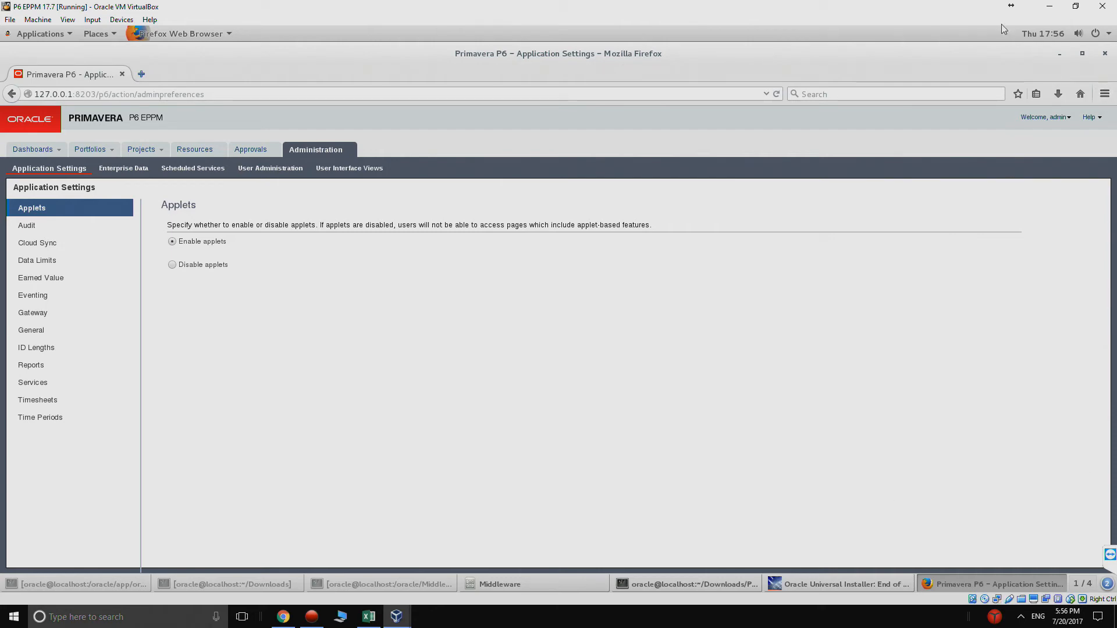
Step: Minimize Firefox and the old terminal, run ifconfig in a new desktop terminal, then close it
{"action": "left_click", "coordinate": [1063, 57]}
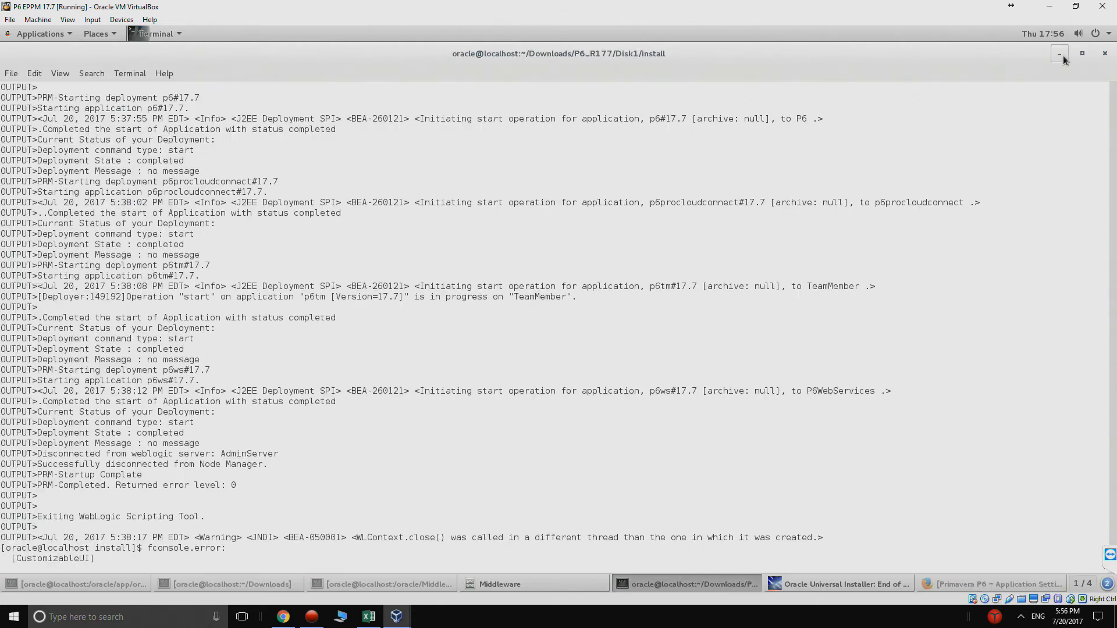
{"action": "left_click", "coordinate": [1060, 55]}
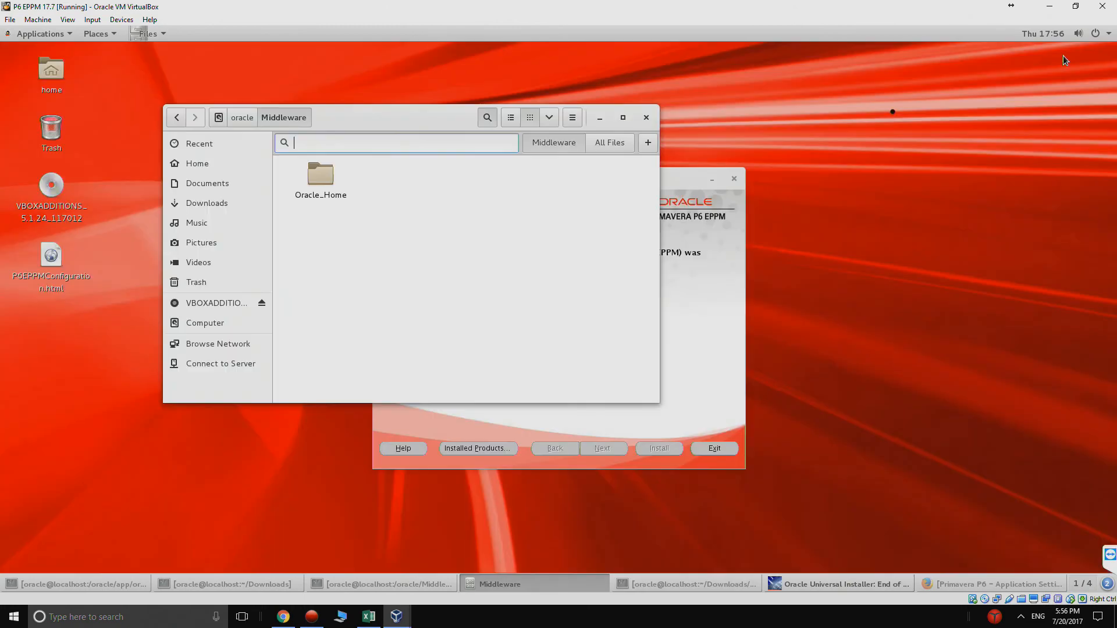
{"action": "right_click", "coordinate": [820, 115]}
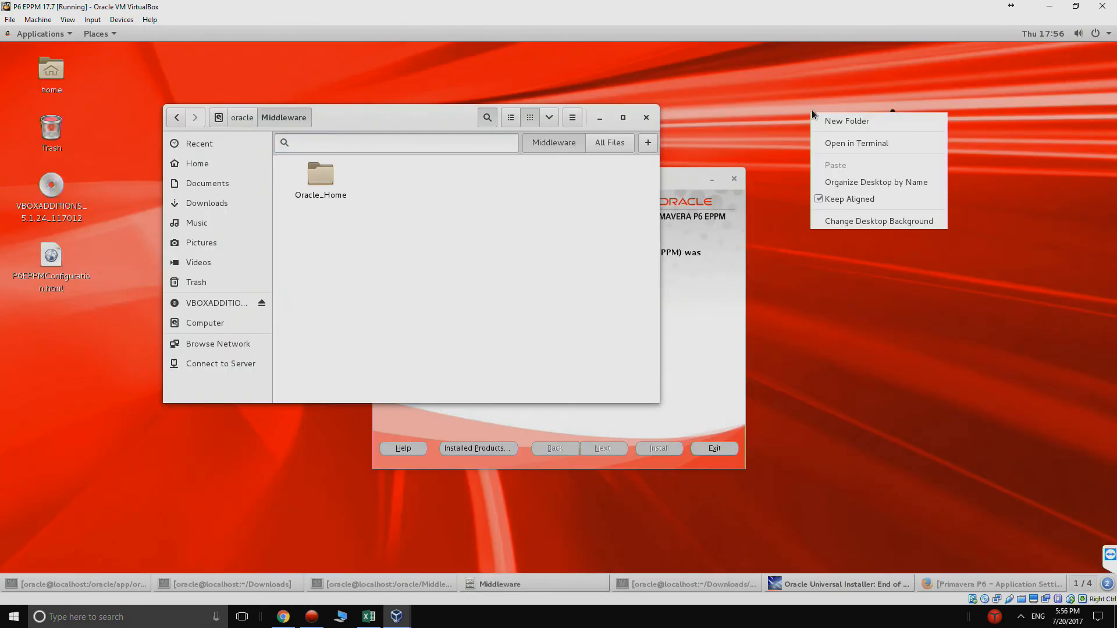
{"action": "left_click", "coordinate": [856, 150]}
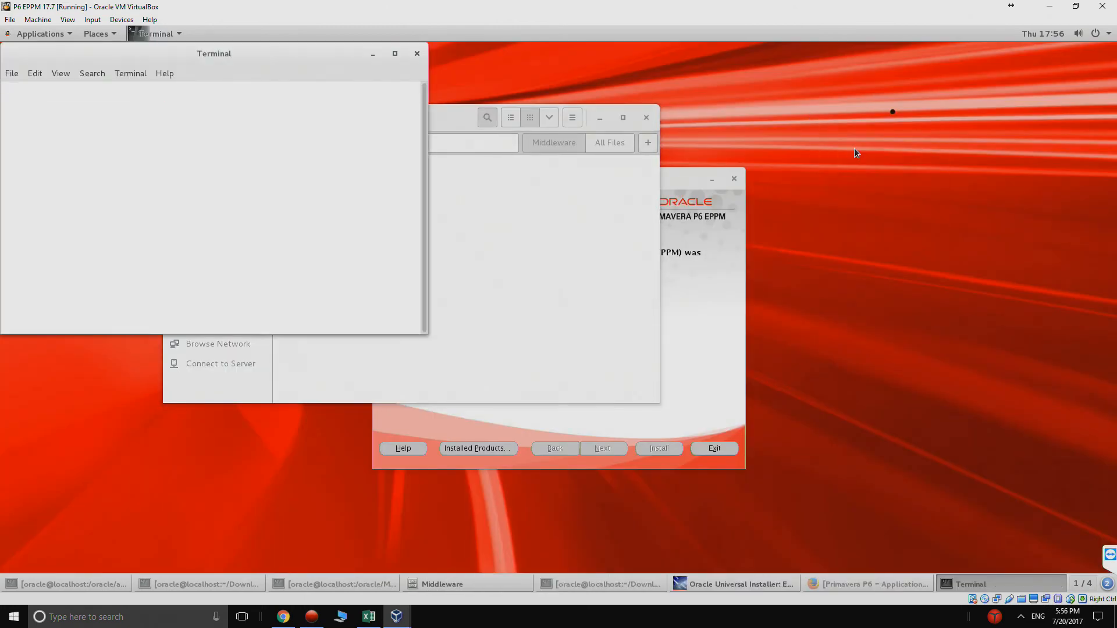
{"action": "type", "text": "ifconfig"}
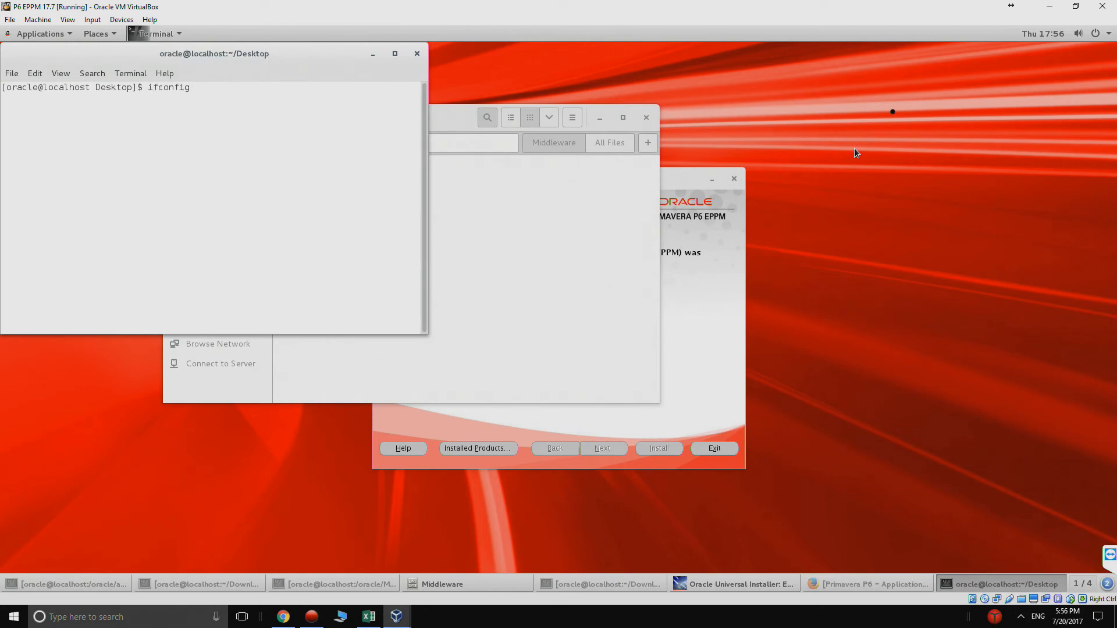
{"action": "key", "text": "Return"}
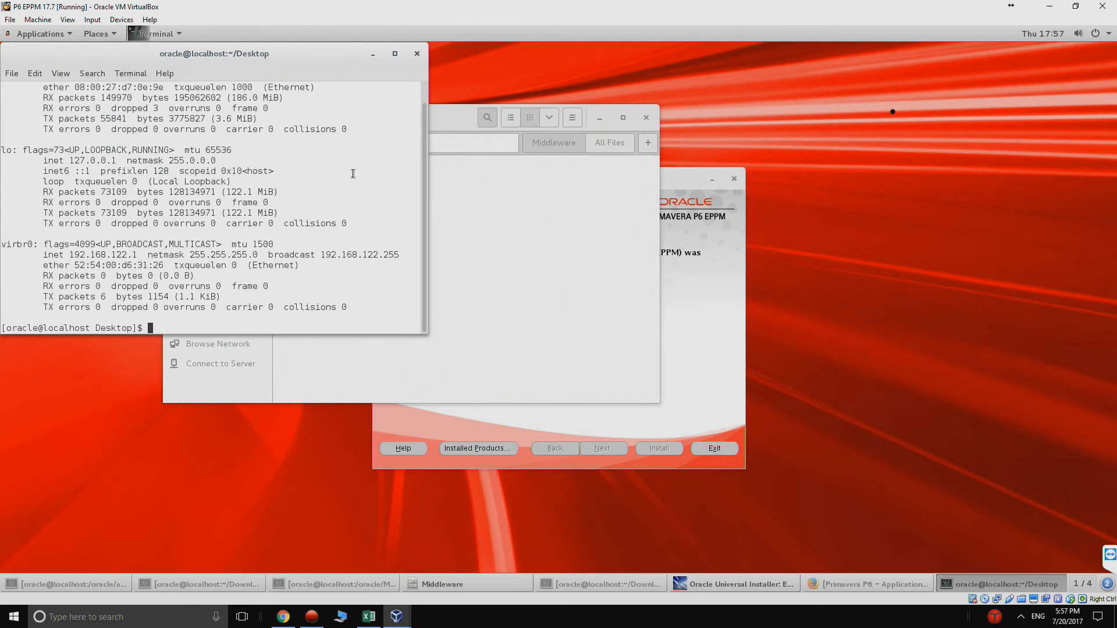
{"action": "scroll", "coordinate": [352, 174], "scroll_direction": "up", "scroll_amount": 1}
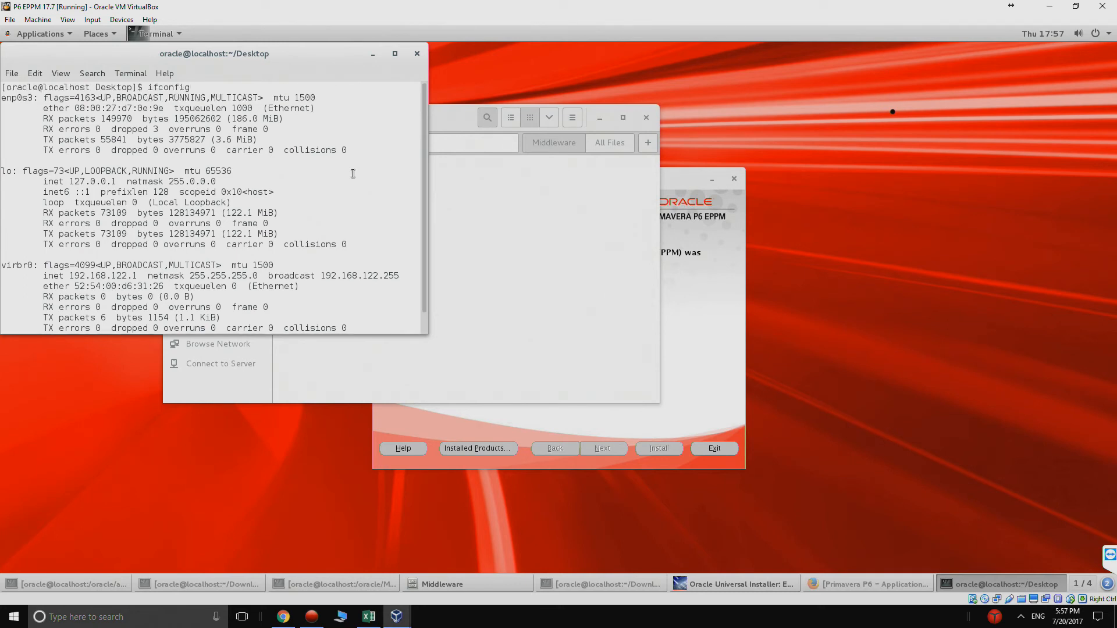
{"action": "scroll", "coordinate": [353, 174], "scroll_direction": "down", "scroll_amount": 1}
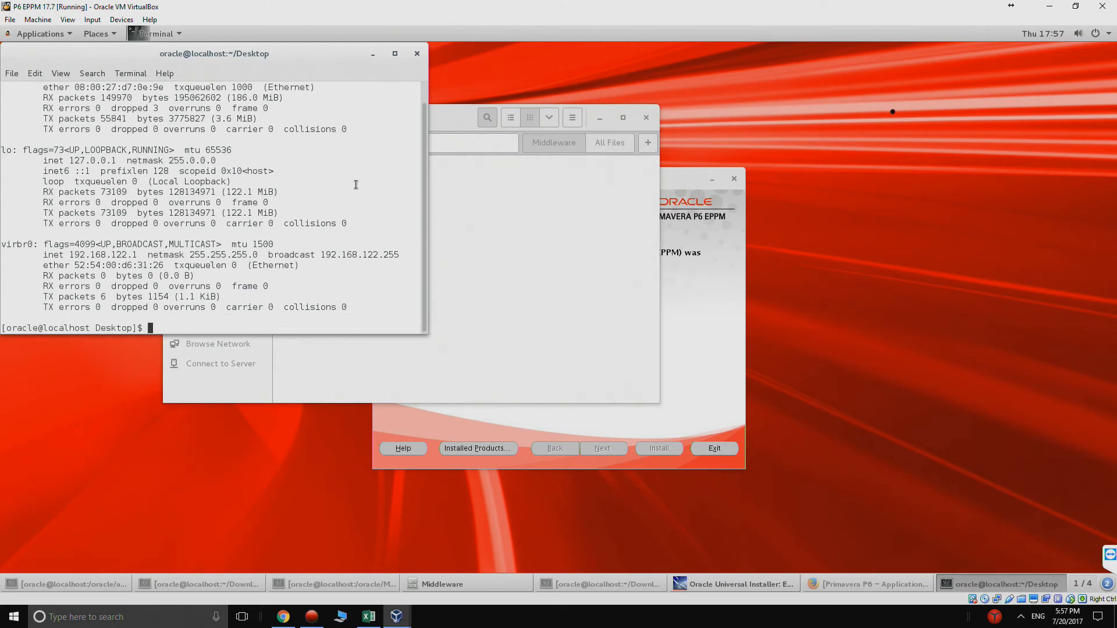
{"action": "scroll", "coordinate": [355, 184], "scroll_direction": "up", "scroll_amount": 1}
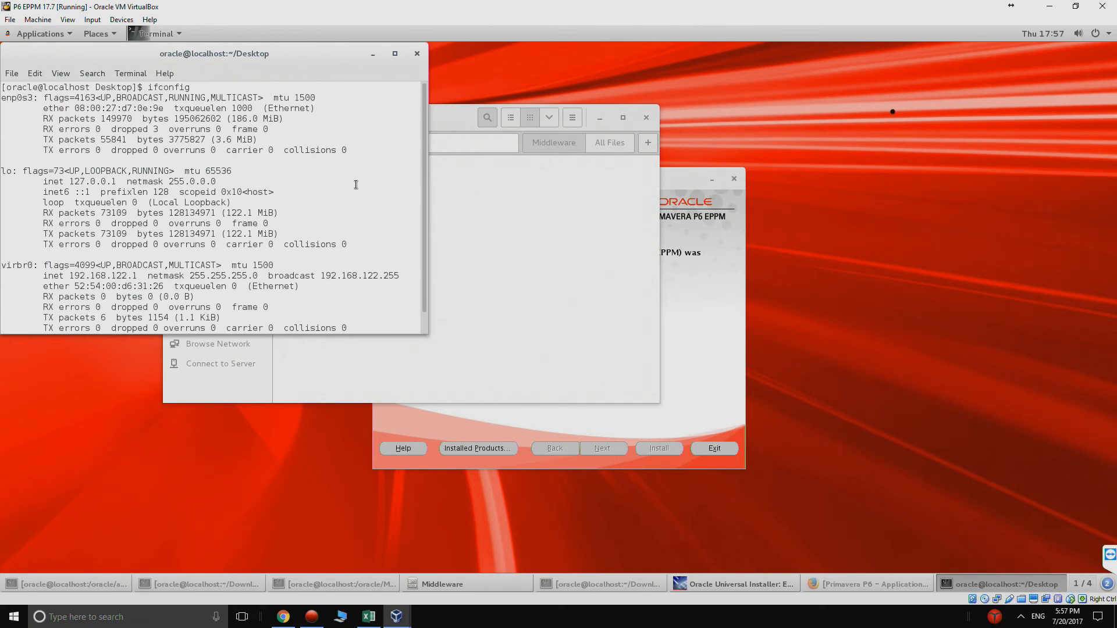
{"action": "left_click", "coordinate": [417, 54]}
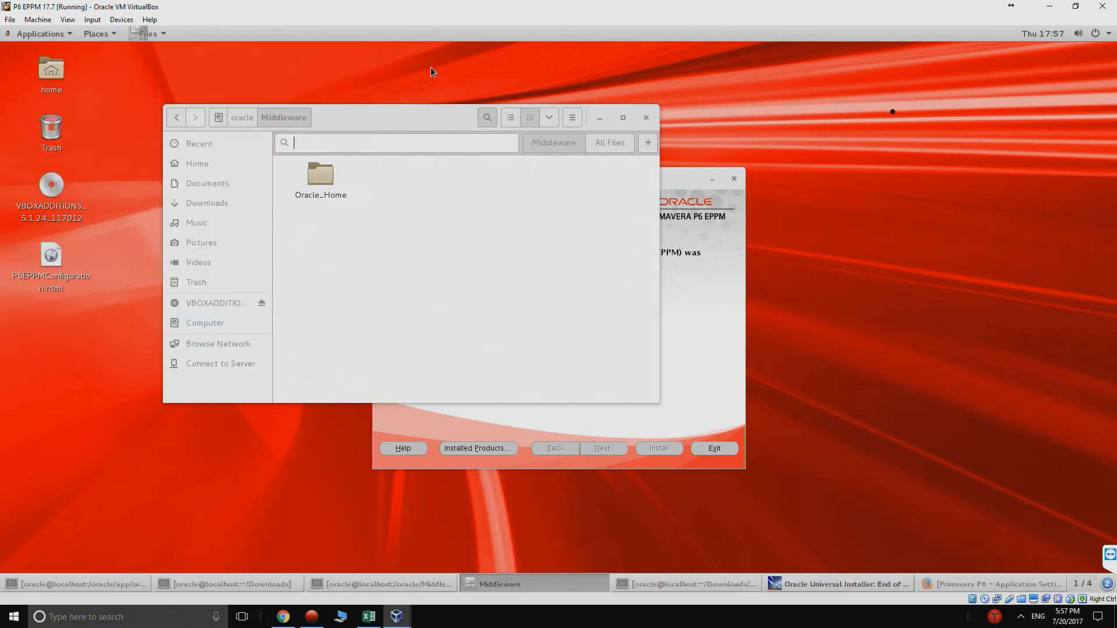
Step: Close the Middleware folder window and exit the finished installer
{"action": "left_click", "coordinate": [646, 118]}
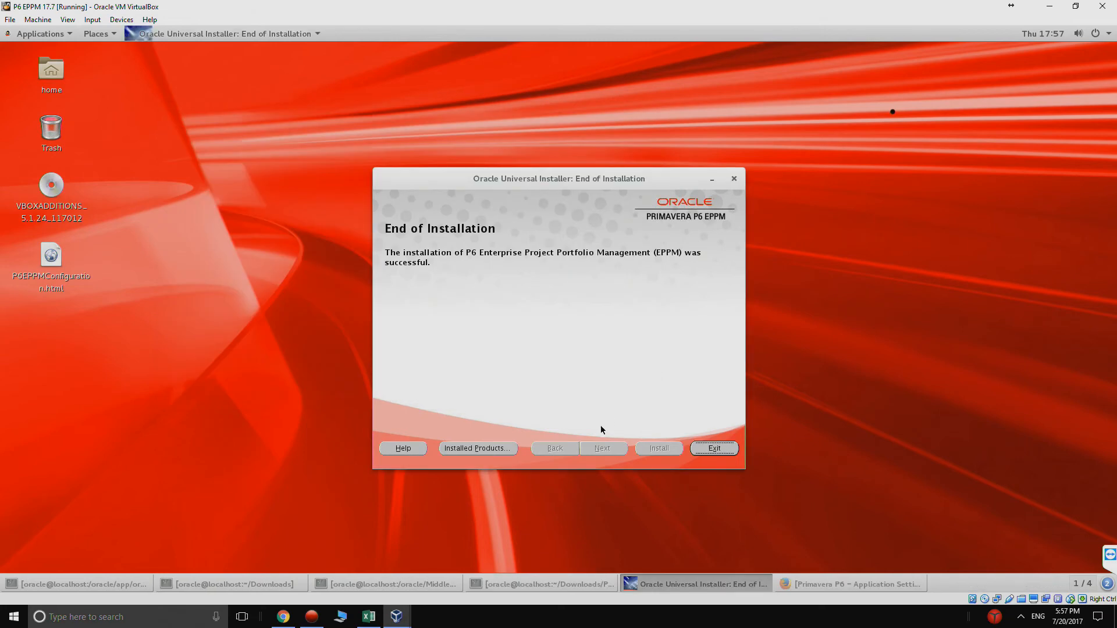
{"action": "left_click", "coordinate": [709, 446]}
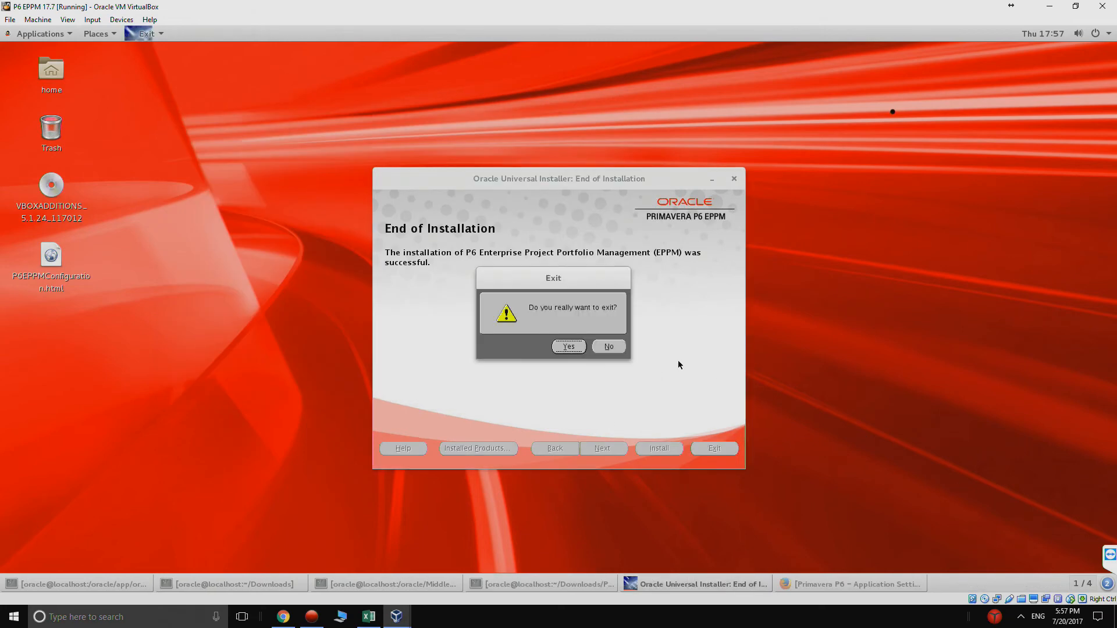
{"action": "left_click", "coordinate": [568, 349]}
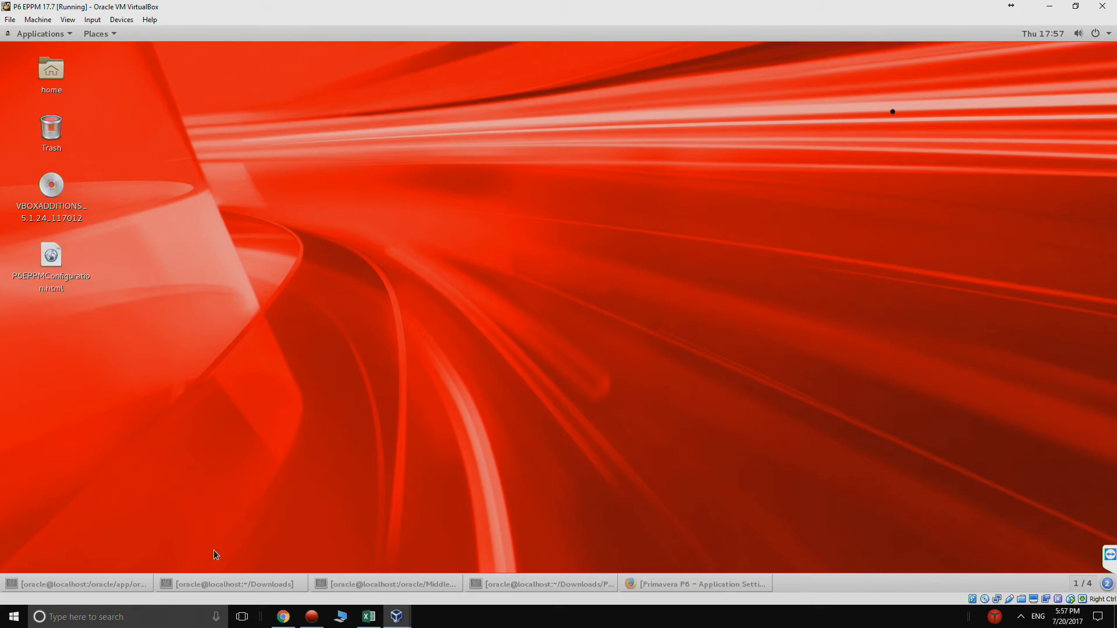
Step: In a new desktop terminal, change to /oracle/eppm and list its contents
{"action": "right_click", "coordinate": [329, 182]}
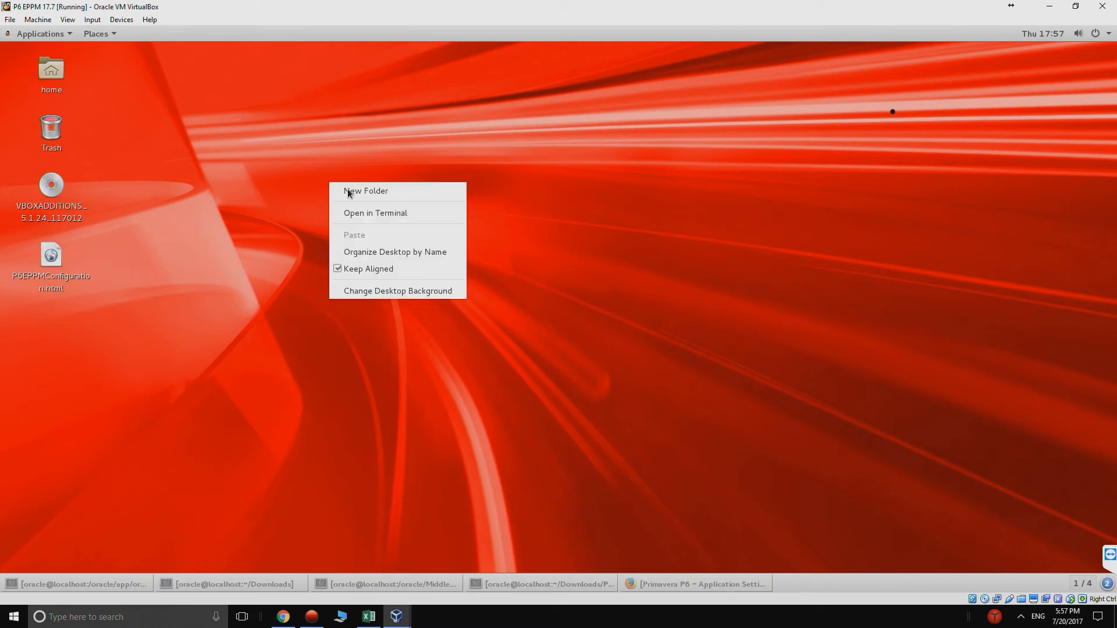
{"action": "left_click", "coordinate": [362, 211]}
{"action": "type", "text": "cd /"}
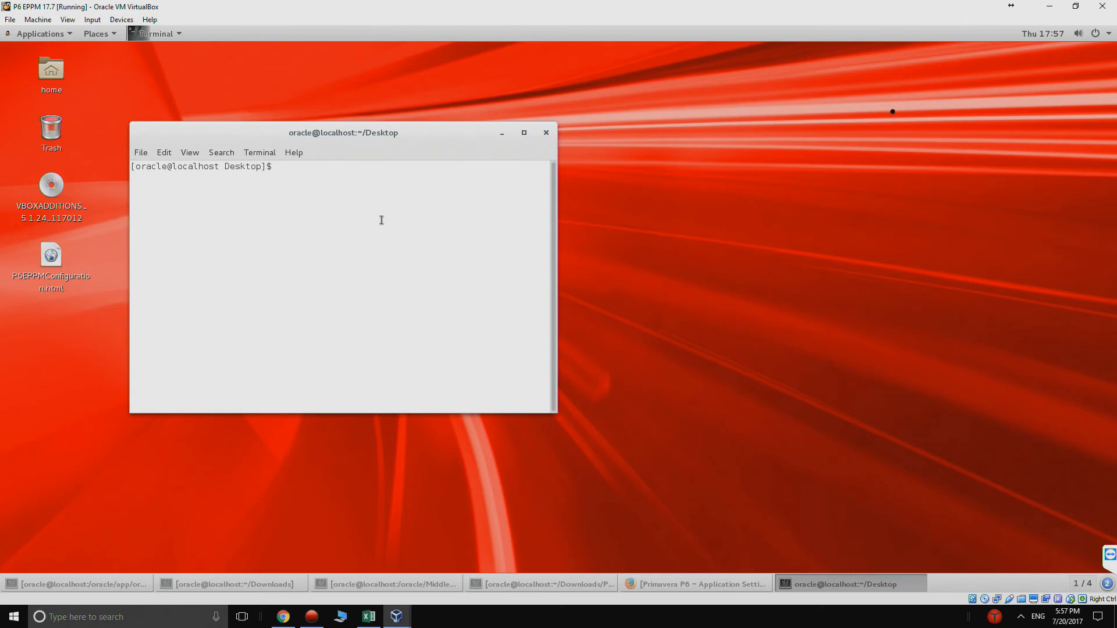
{"action": "type", "text": "or"}
{"action": "key", "text": "Tab"}
{"action": "key", "text": "Tab"}
{"action": "key", "text": "Tab"}
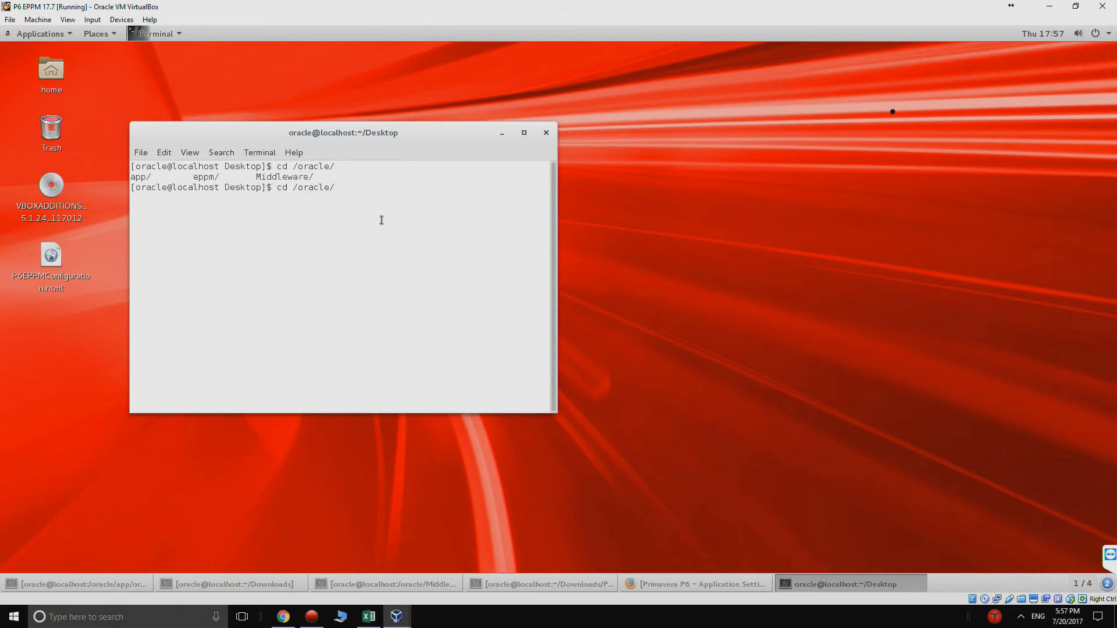
{"action": "type", "text": "ep"}
{"action": "key", "text": "Tab"}
{"action": "key", "text": "Return"}
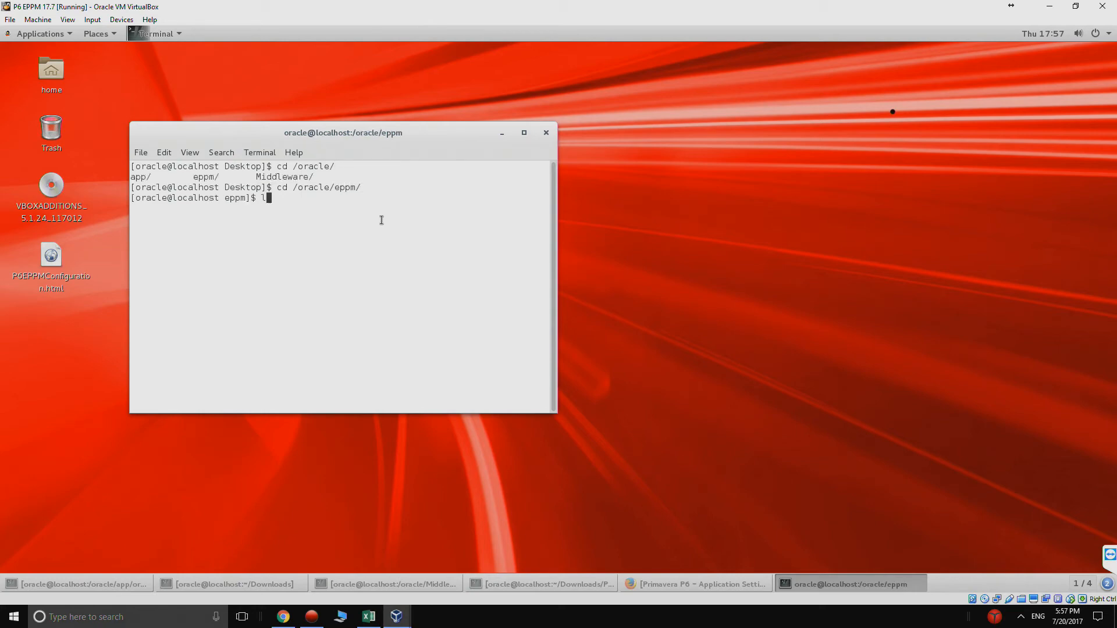
{"action": "type", "text": "ll"}
{"action": "key", "text": "Return"}
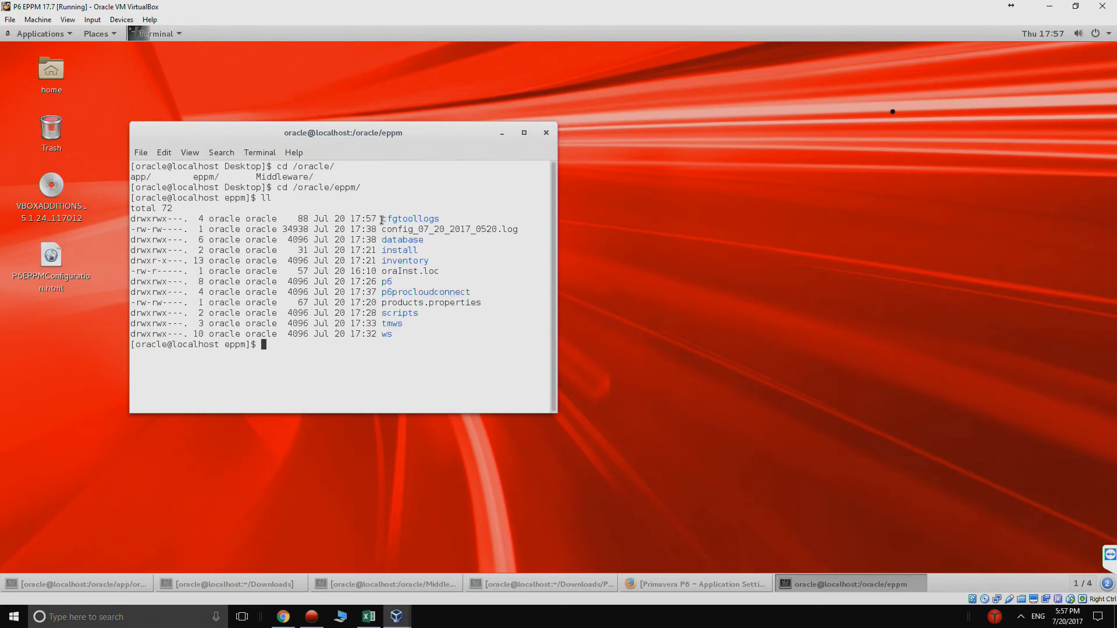
Step: Run ./stop_Primavera.sh from the scripts folder until Shutdown Complete, then close the terminal
{"action": "type", "text": "cd scripts/"}
{"action": "key", "text": "Return"}
{"action": "type", "text": "ll"}
{"action": "key", "text": "Return"}
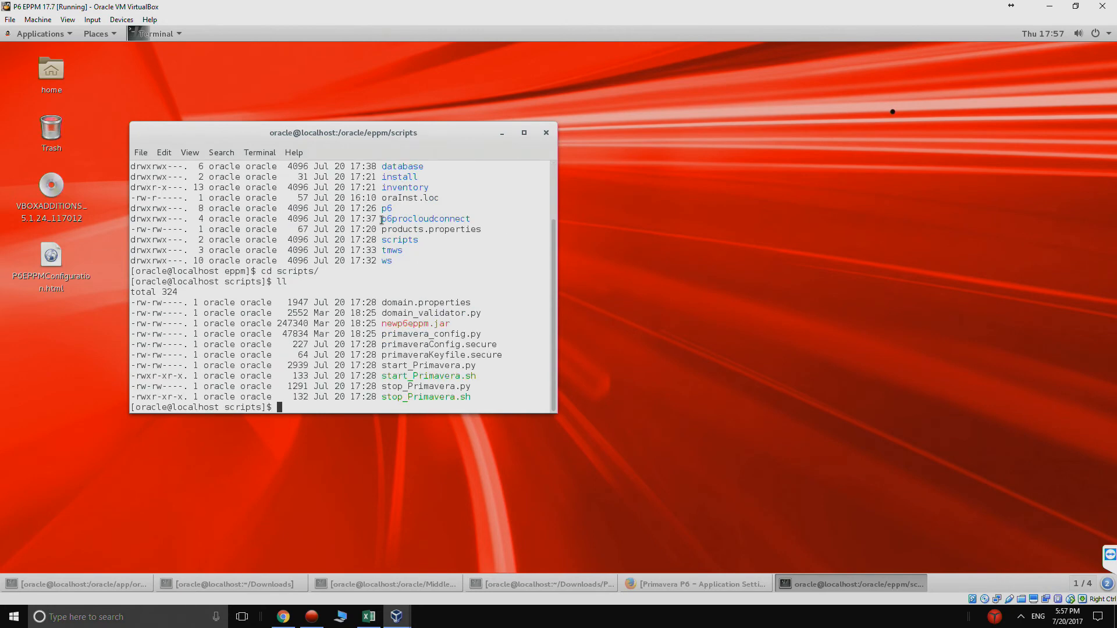
{"action": "type", "text": "./stop"}
{"action": "key", "text": "Tab"}
{"action": "key", "text": "Return"}
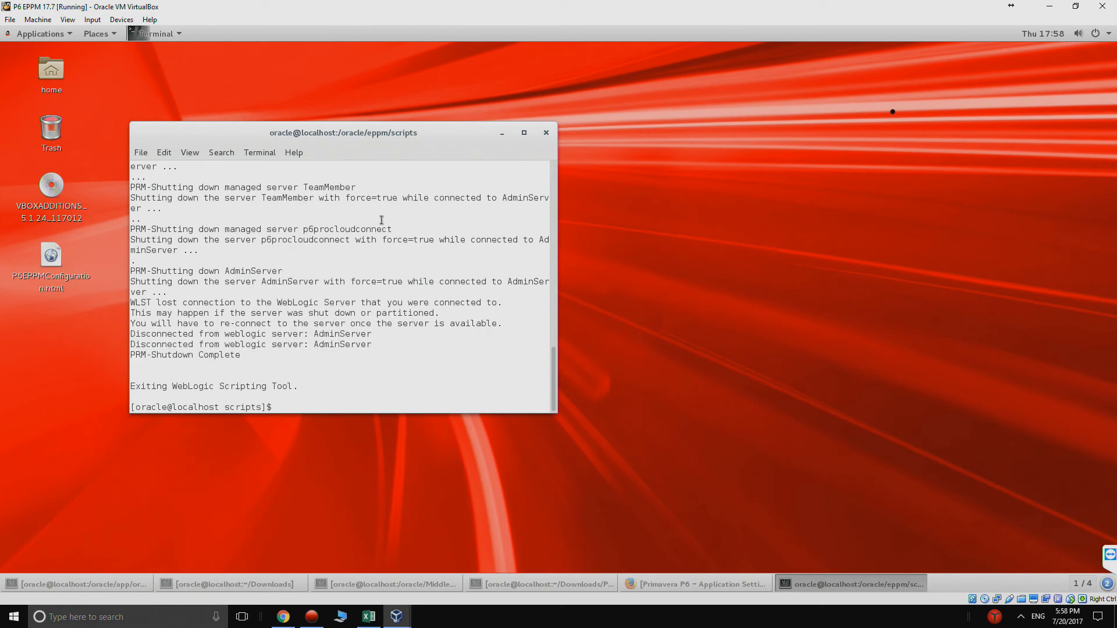
{"action": "type", "text": "s"}
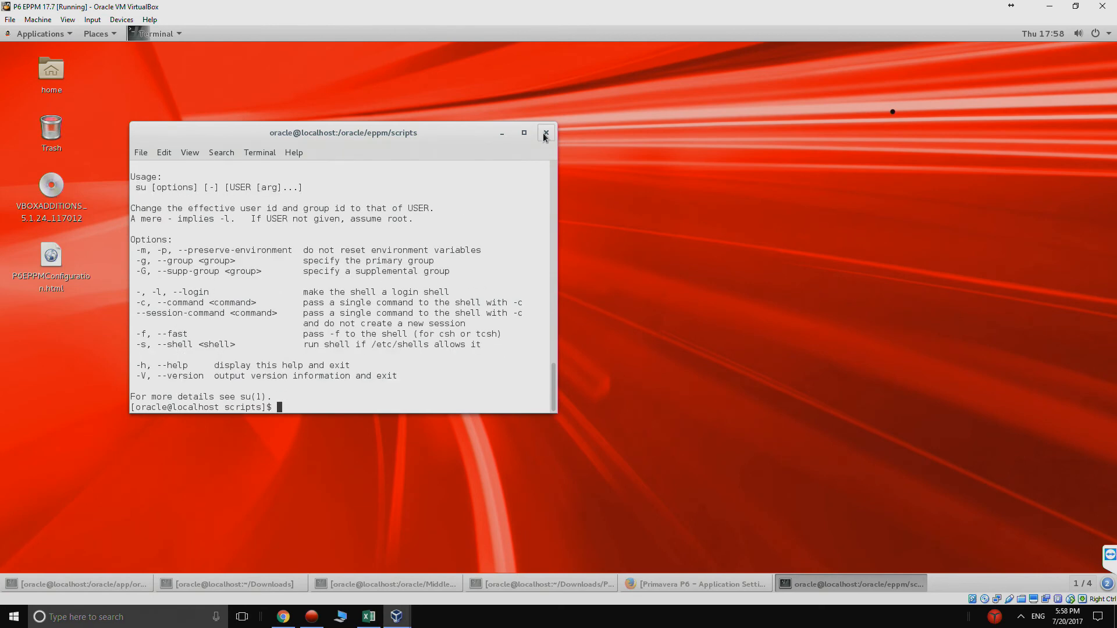
{"action": "left_click", "coordinate": [546, 133]}
Step: Restart the Oracle Linux guest from the system menu's power options
{"action": "left_click", "coordinate": [1108, 33]}
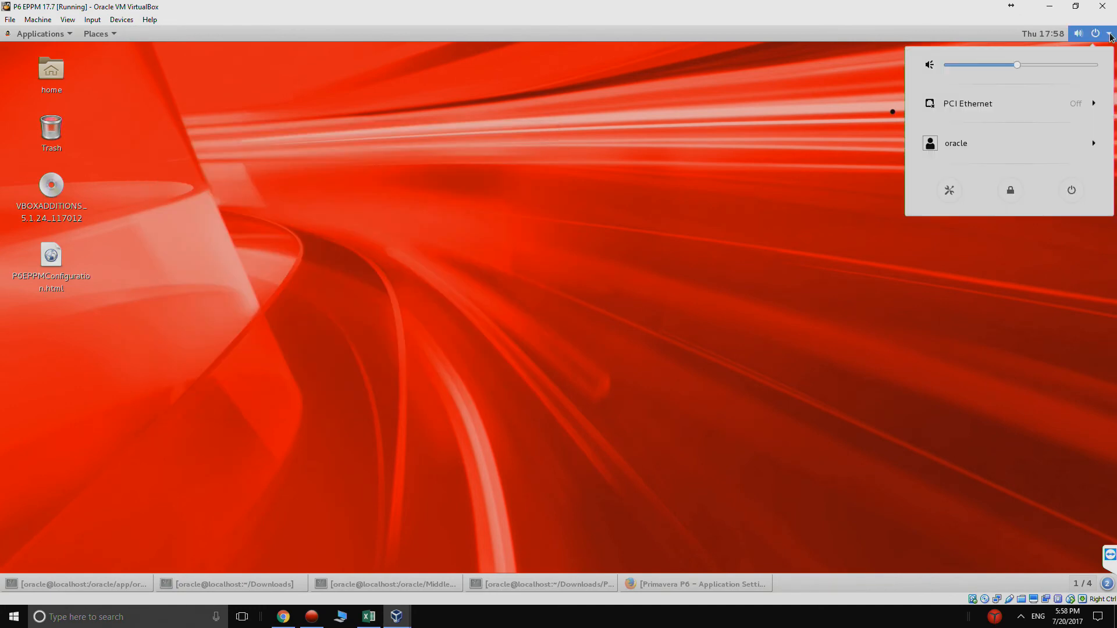
{"action": "left_click", "coordinate": [1070, 190]}
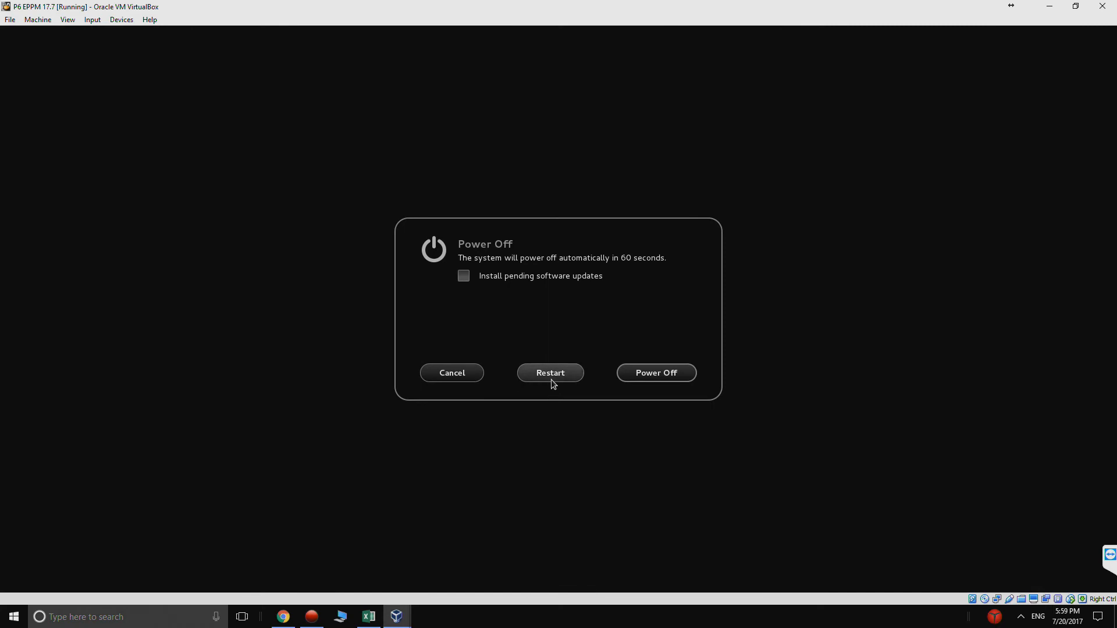
{"action": "left_click", "coordinate": [551, 379]}
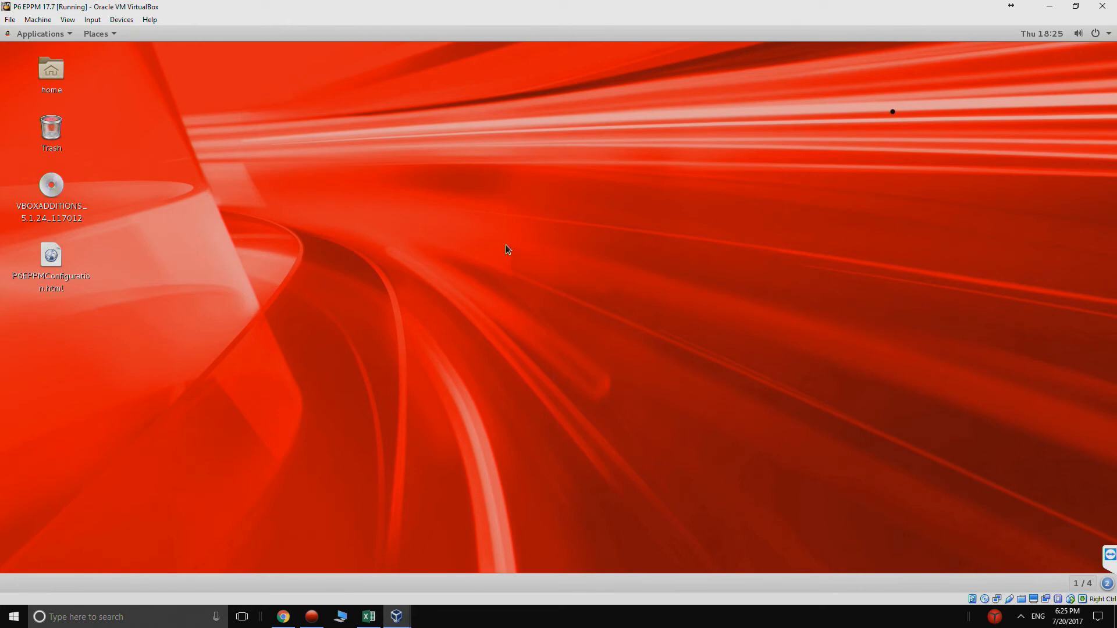
Step: Open a terminal on the desktop and run ifconfig to review the network interfaces
{"action": "right_click", "coordinate": [505, 245]}
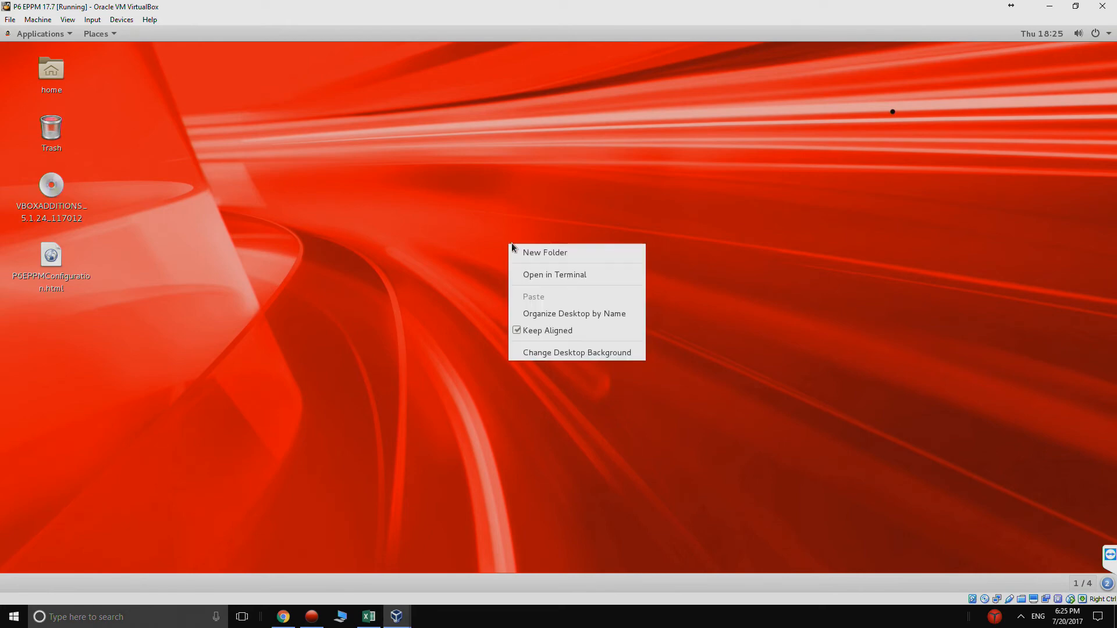
{"action": "left_click", "coordinate": [535, 276]}
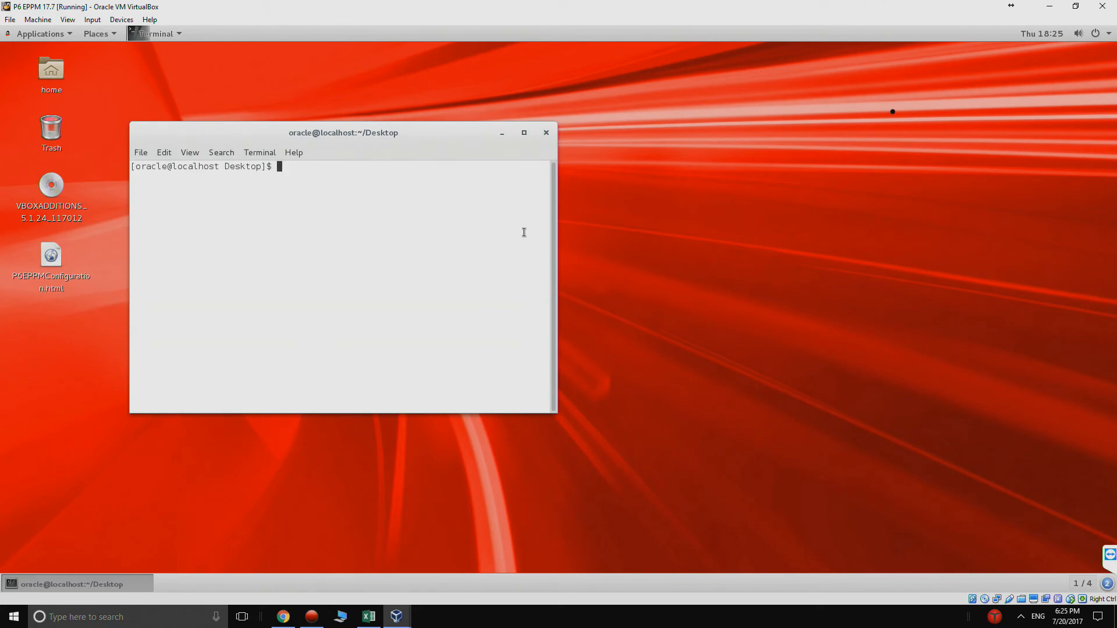
{"action": "type", "text": "ifconfig"}
{"action": "key", "text": "Return"}
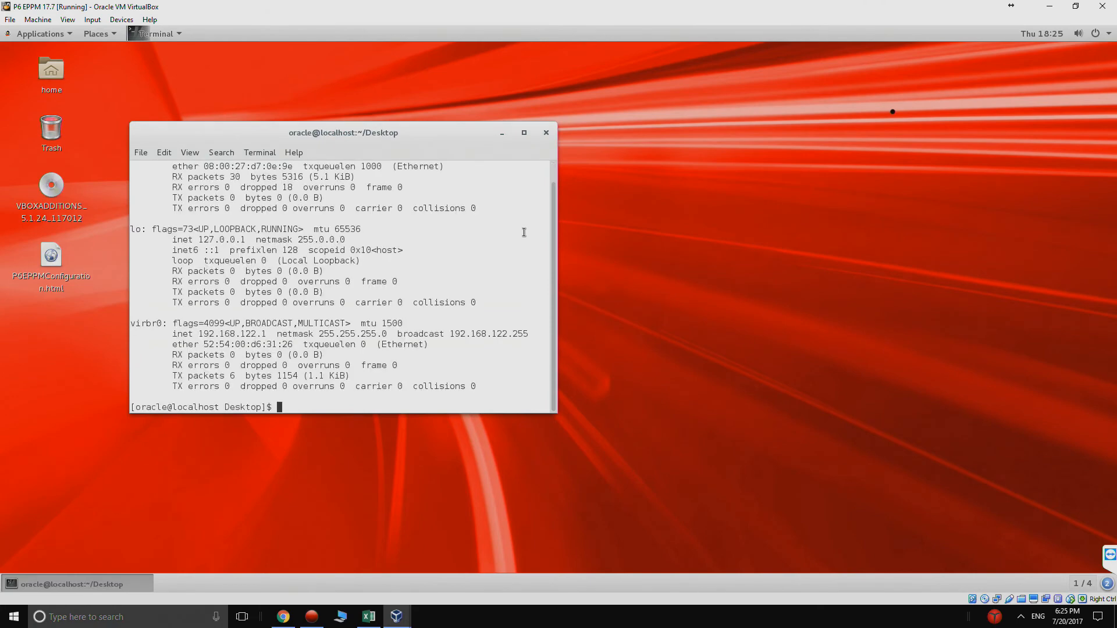
{"action": "scroll", "coordinate": [408, 262], "scroll_direction": "up", "scroll_amount": 1}
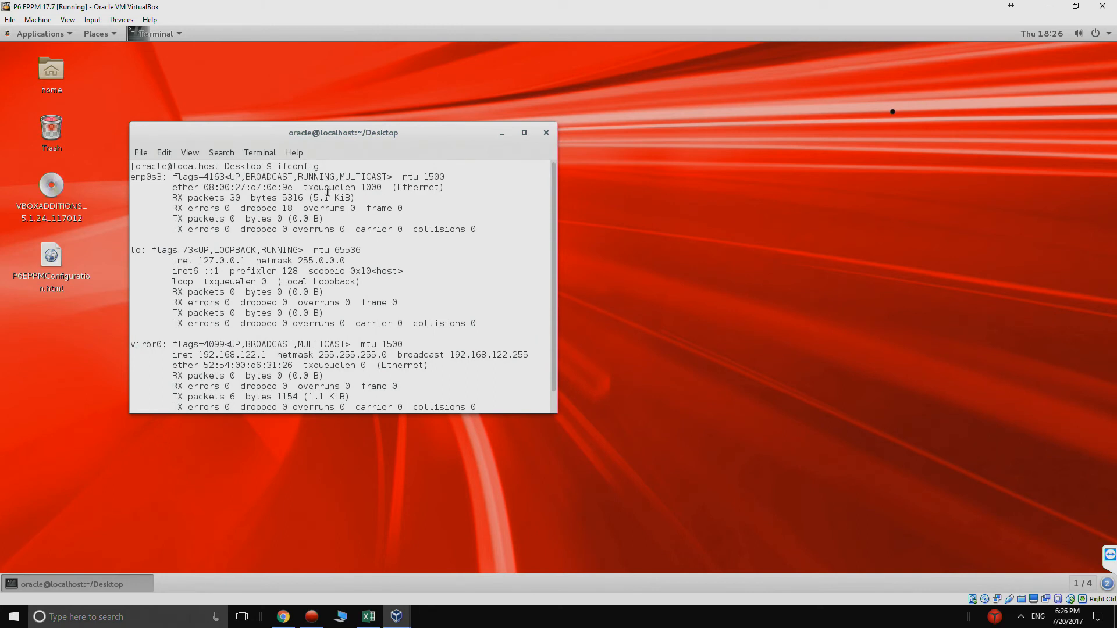
{"action": "left_click_drag", "start_coordinate": [328, 192], "coordinate": [224, 192]}
{"action": "scroll", "coordinate": [266, 230], "scroll_direction": "down", "scroll_amount": 1}
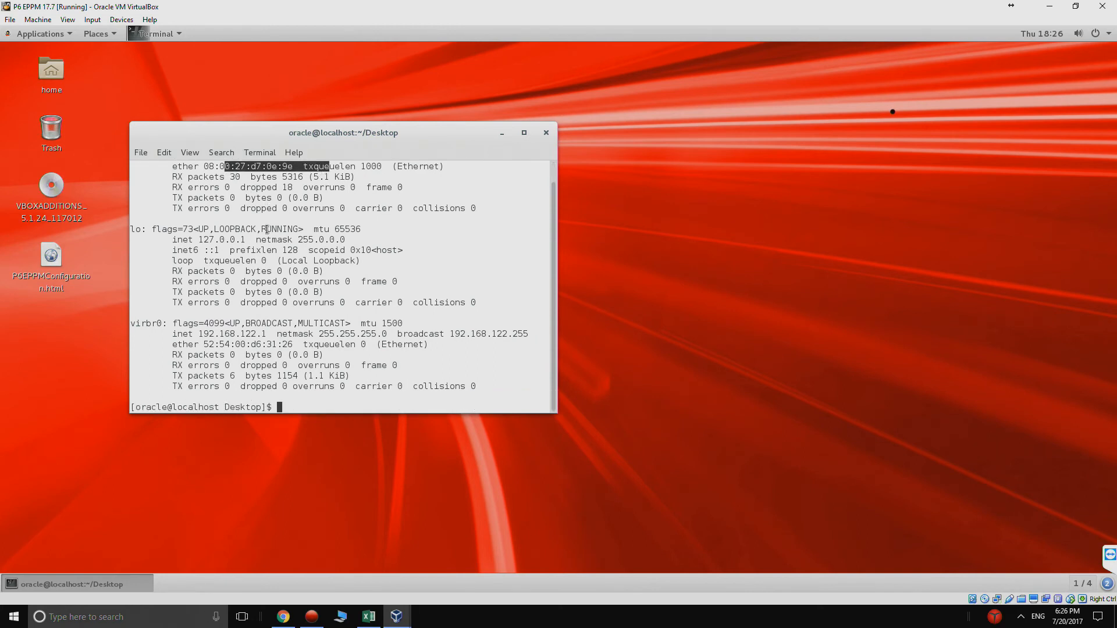
{"action": "left_click", "coordinate": [273, 283]}
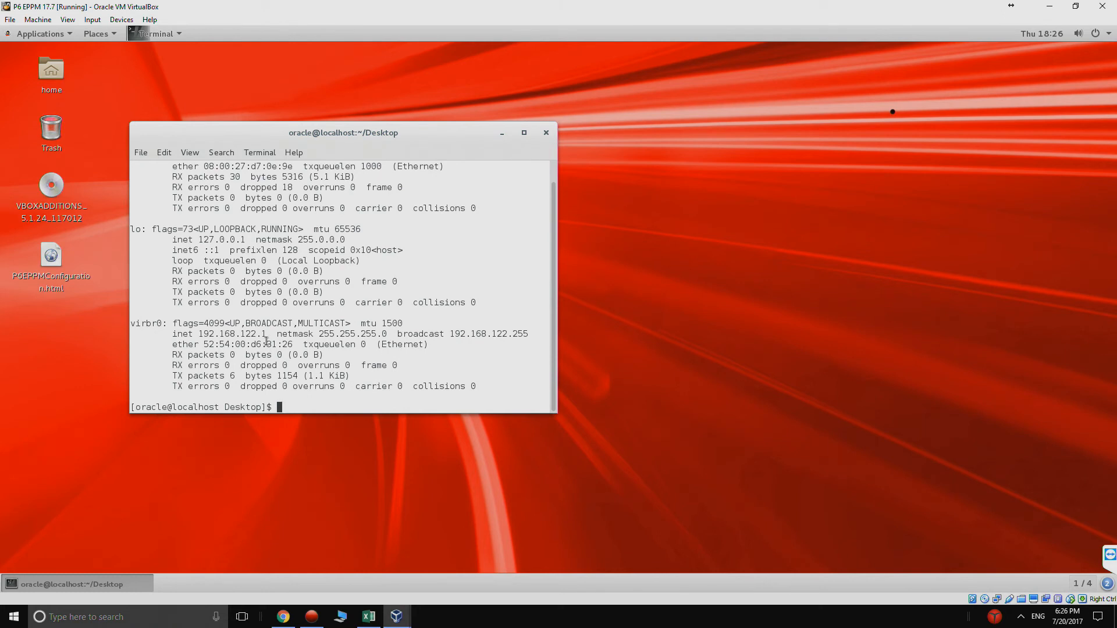
Step: Run sudo dhclient -v to get a DHCP lease and copy the bound address 192.168.0.37
{"action": "type", "text": "sudo dhclient -v"}
{"action": "key", "text": "Return"}
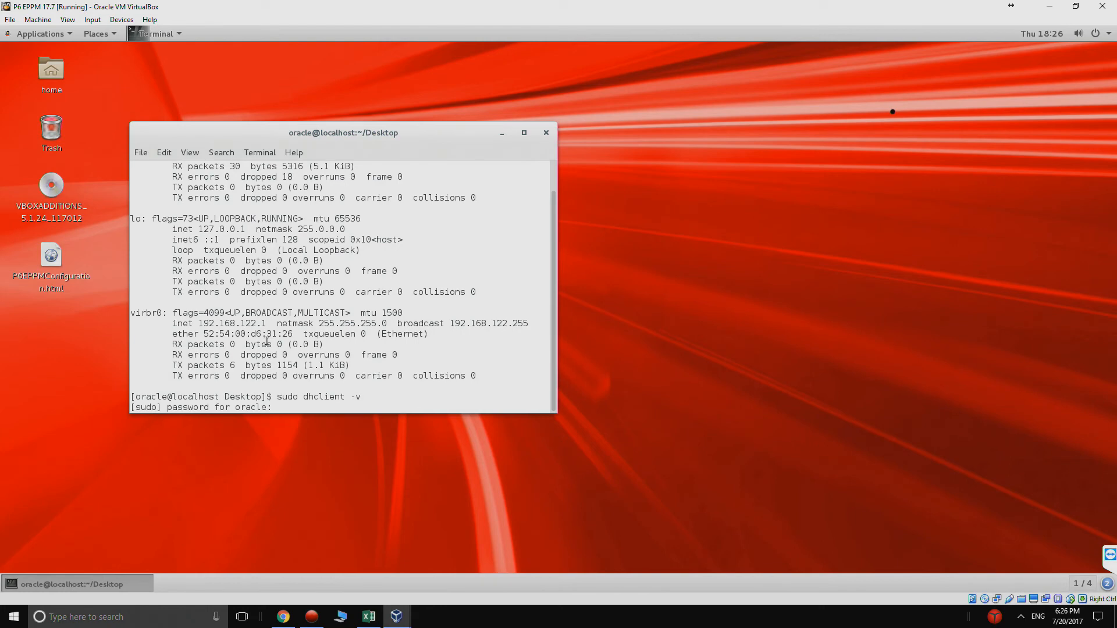
{"action": "key", "text": "Return"}
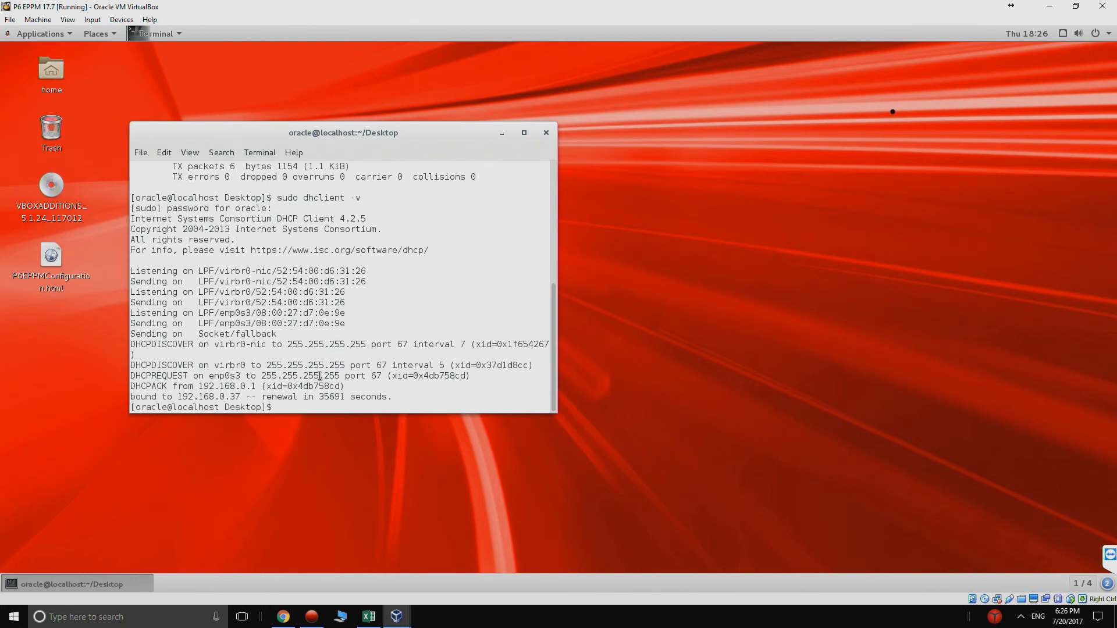
{"action": "left_click_drag", "start_coordinate": [240, 396], "coordinate": [178, 398]}
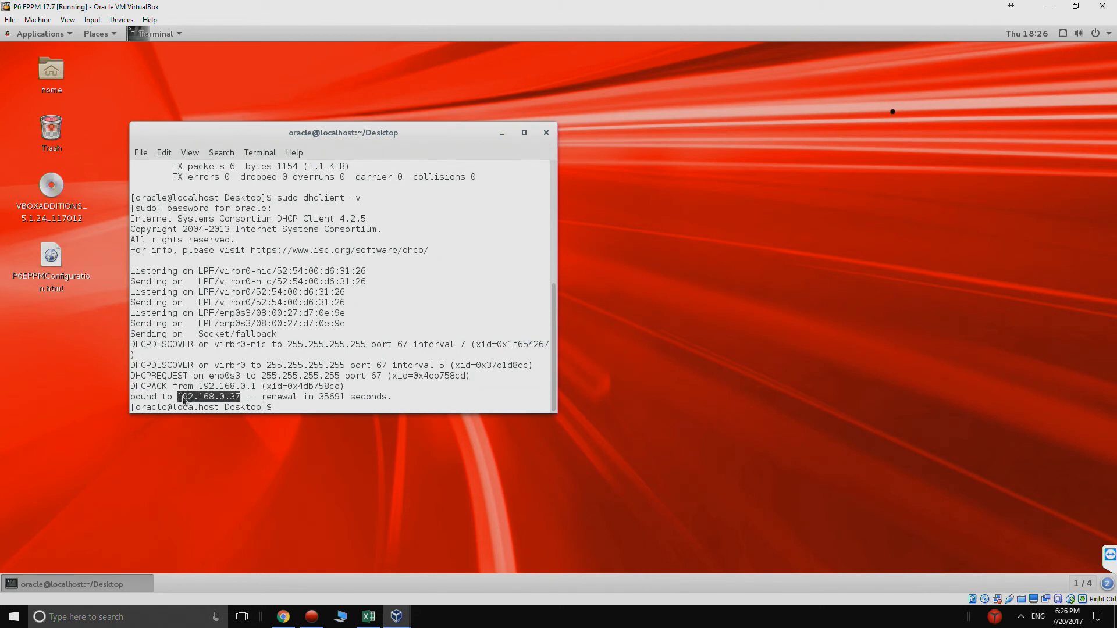
{"action": "right_click", "coordinate": [185, 400]}
{"action": "left_click", "coordinate": [201, 431]}
{"action": "left_click", "coordinate": [230, 335]}
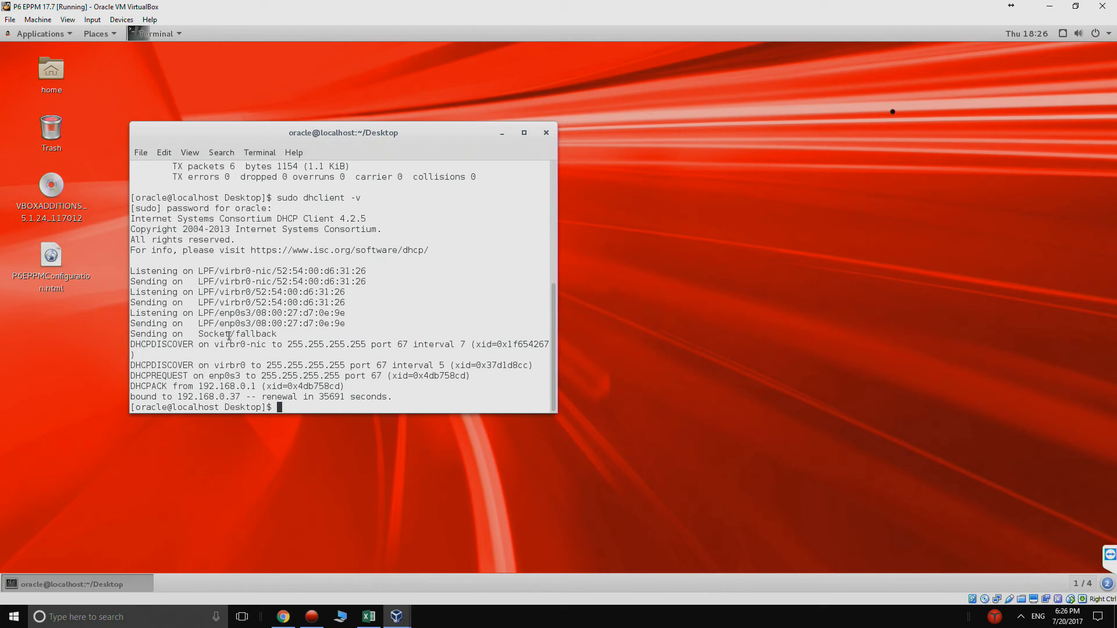
{"action": "type", "text": "sudo service firewalld"}
Step: Stop the guest's firewall with sudo service firewalld stop
{"action": "key", "text": "Return"}
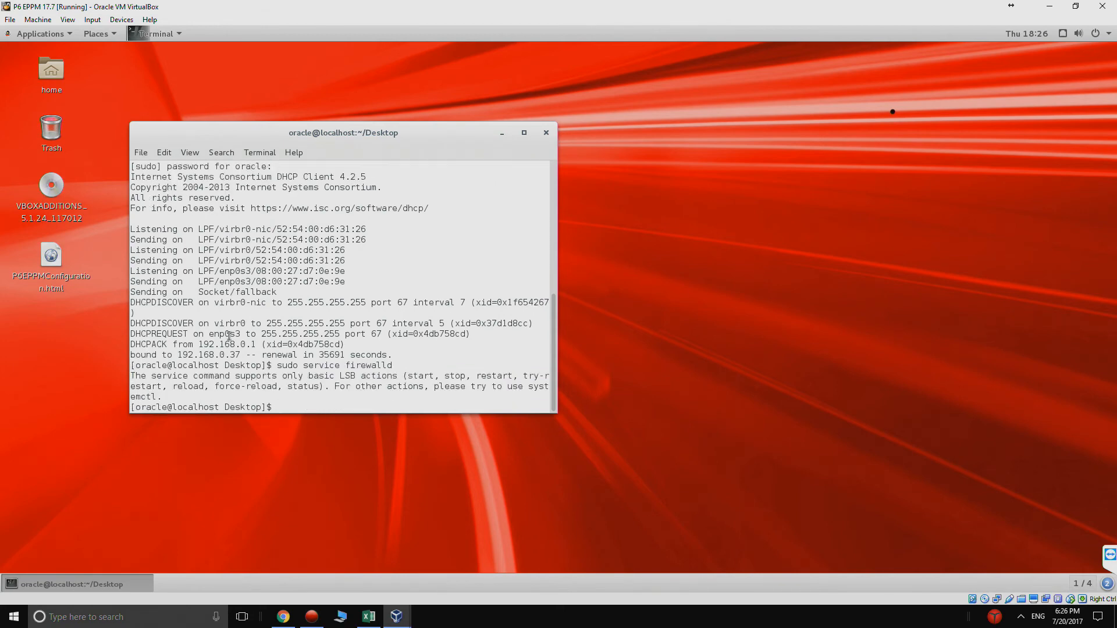
{"action": "key", "text": "Up"}
{"action": "type", "text": "stop"}
{"action": "key", "text": "Return"}
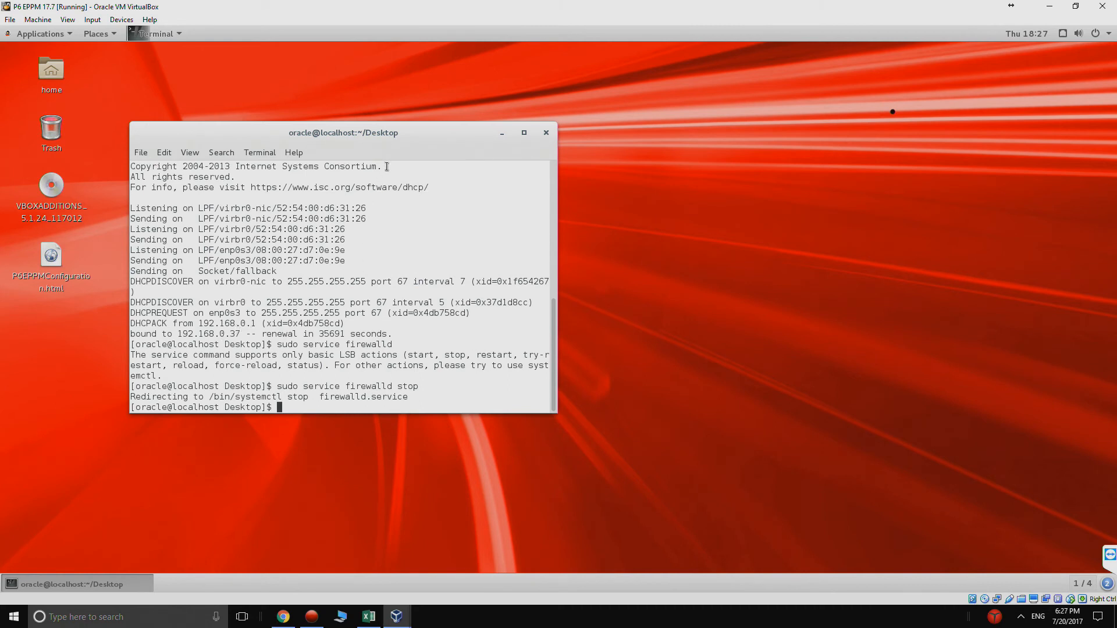
Step: From the root directory, start the Oracle database listener with lsnrctl start, then exit lsnrctl
{"action": "type", "text": "cd /"}
{"action": "key", "text": "Return"}
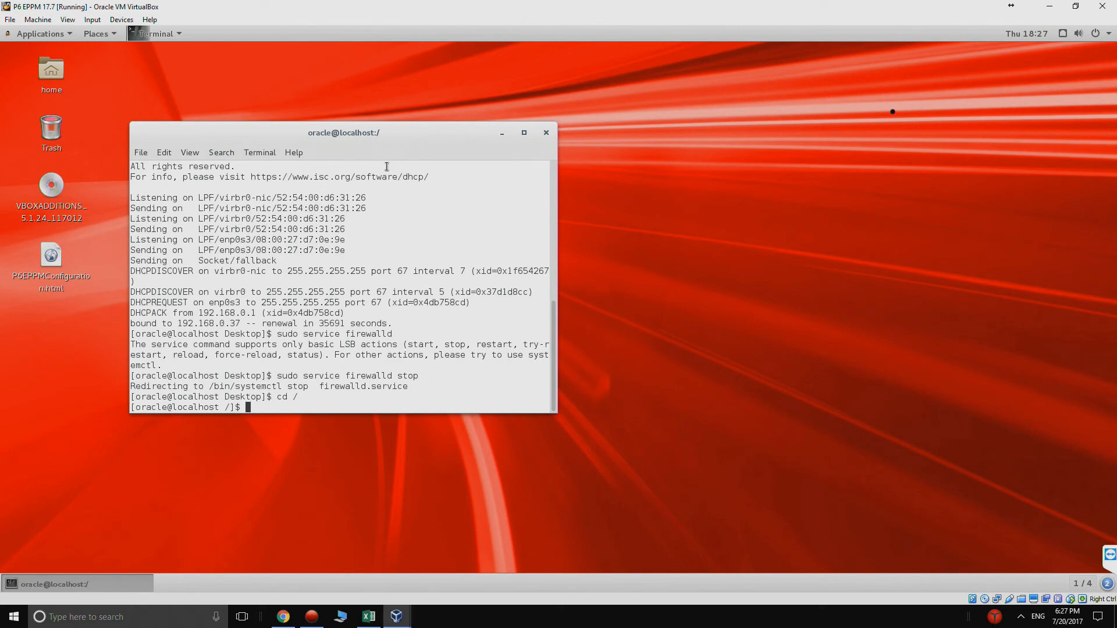
{"action": "type", "text": "lsnrctl"}
{"action": "key", "text": "Return"}
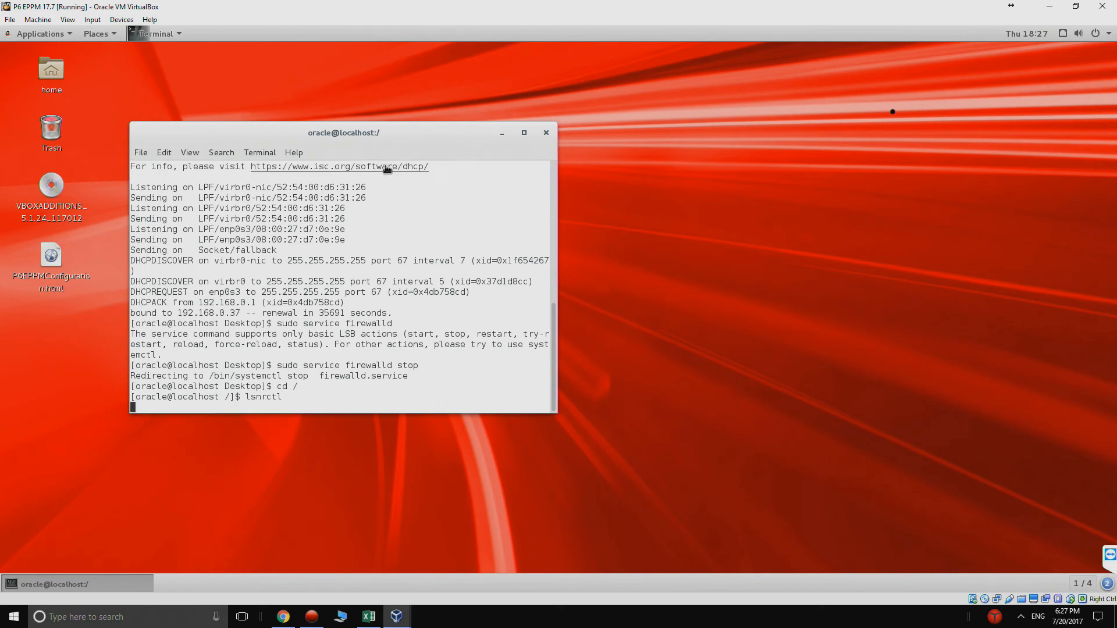
{"action": "type", "text": "start"}
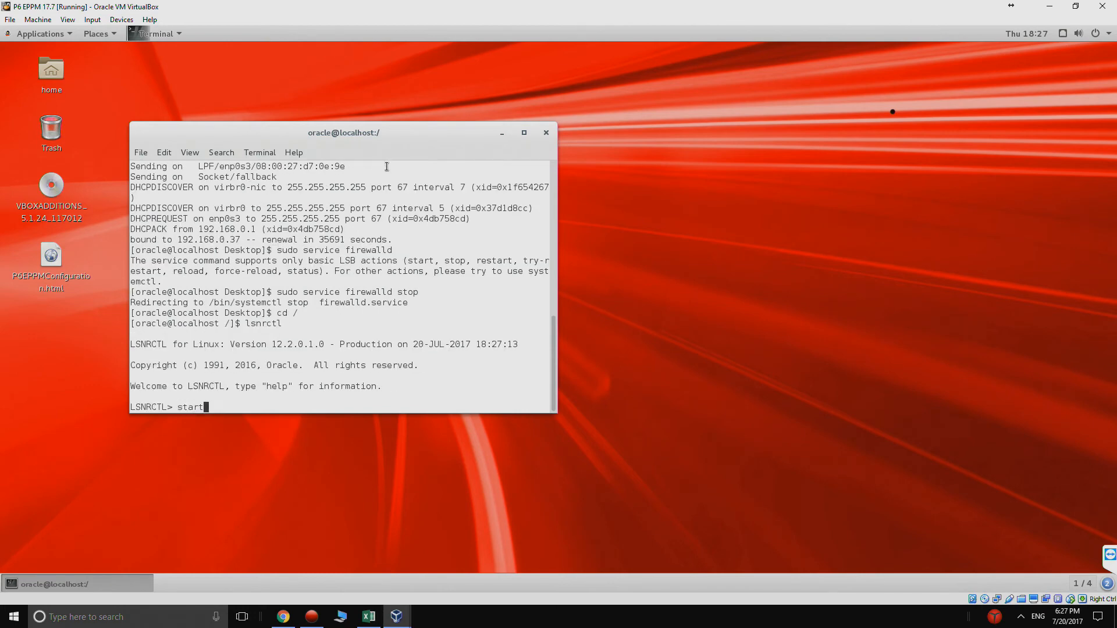
{"action": "key", "text": "Return"}
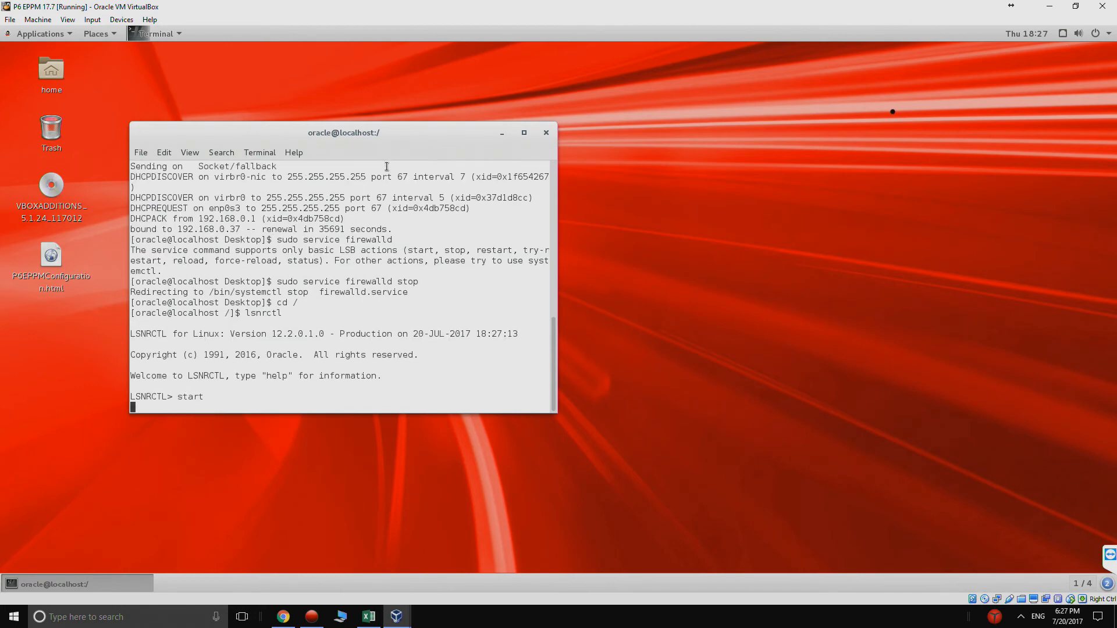
{"action": "type", "text": "exit"}
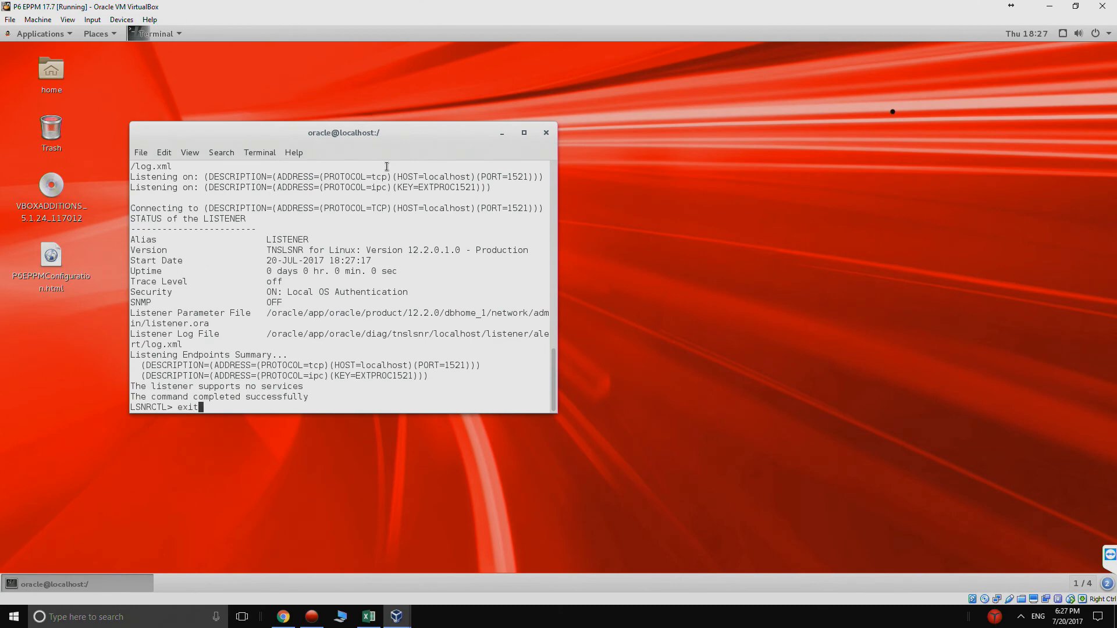
{"action": "key", "text": "Return"}
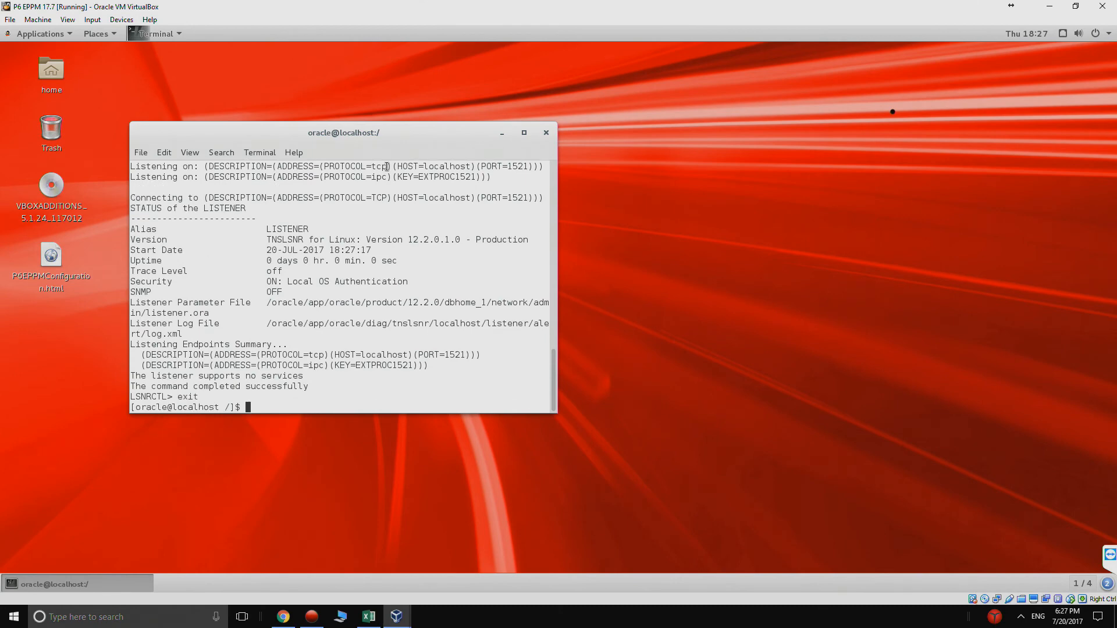
{"action": "type", "text": "sqlplus sys/Welcome1 as sysdba"}
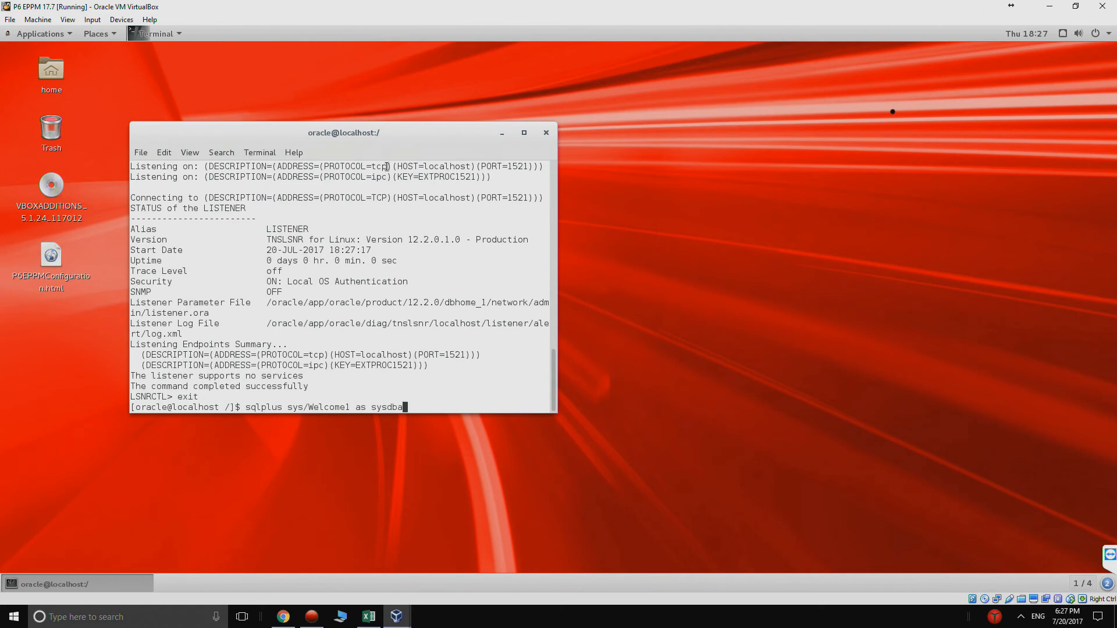
Step: Log into SQL*Plus as sysdba and start the Oracle database instance
{"action": "key", "text": "Return"}
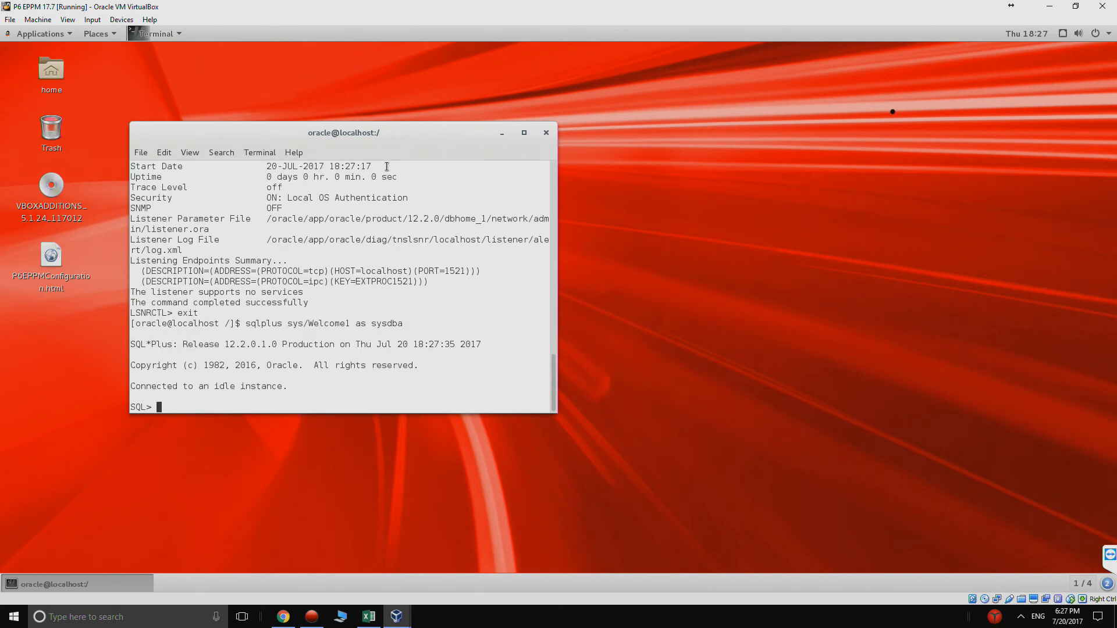
{"action": "type", "text": "startup"}
{"action": "key", "text": "Return"}
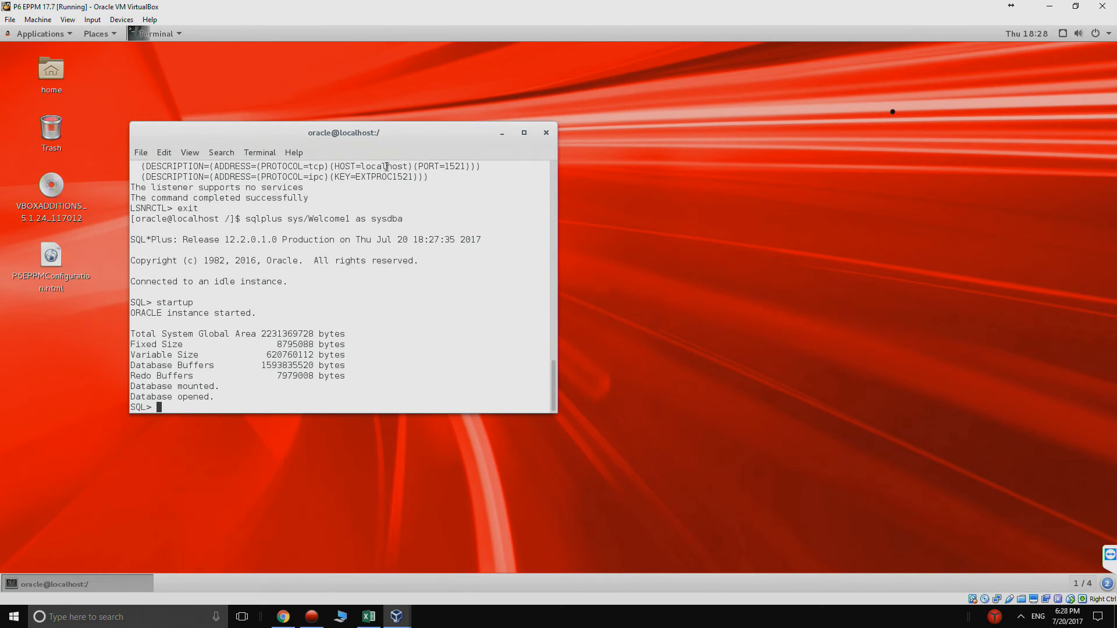
Step: Connect to the p6 pluggable database as sysdba and open it with startup
{"action": "type", "text": "connect sys"}
{"action": "type", "text": "tem/Welcome1"}
{"action": "key", "text": "BackSpace"}
{"action": "key", "text": "BackSpace"}
{"action": "key", "text": "BackSpace"}
{"action": "key", "text": "BackSpace"}
{"action": "key", "text": "BackSpace"}
{"action": "key", "text": "BackSpace"}
{"action": "key", "text": "BackSpace"}
{"action": "key", "text": "BackSpace"}
{"action": "key", "text": "BackSpace"}
{"action": "key", "text": "BackSpace"}
{"action": "key", "text": "BackSpace"}
{"action": "key", "text": "BackSpace"}
{"action": "type", "text": "/Welcome"}
{"action": "type", "text": "@p6"}
{"action": "key", "text": "BackSpace"}
{"action": "key", "text": "BackSpace"}
{"action": "key", "text": "BackSpace"}
{"action": "type", "text": "1@p6 as sy"}
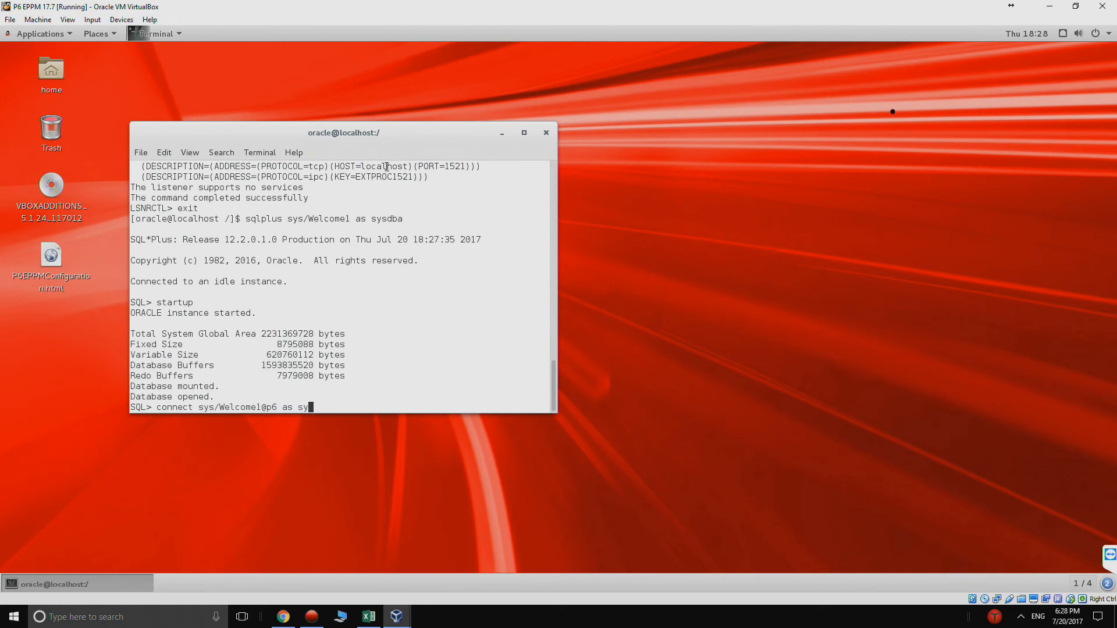
{"action": "type", "text": "sdba"}
{"action": "key", "text": "Return"}
{"action": "type", "text": "s"}
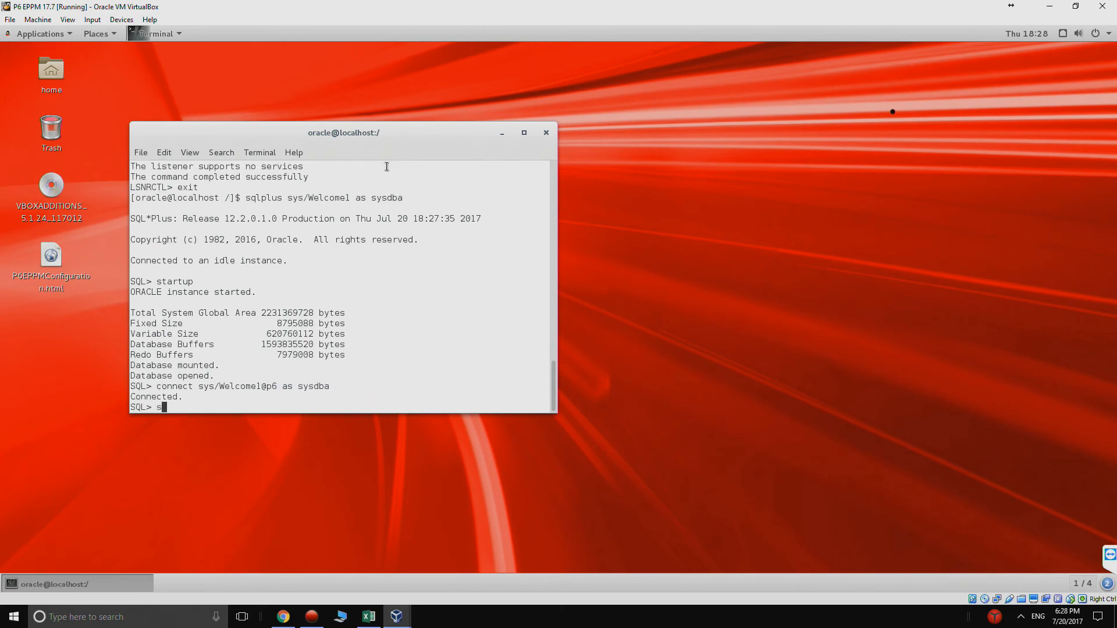
{"action": "type", "text": "tartup"}
{"action": "key", "text": "Return"}
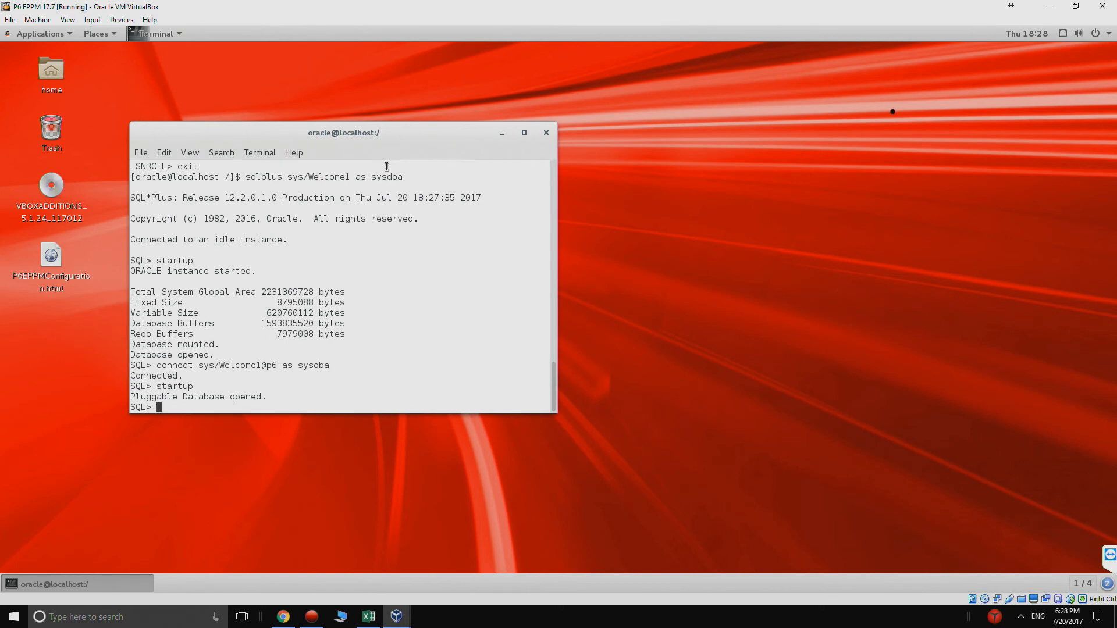
Step: Exit SQL*Plus and change to the /oracle/eppm/scripts folder
{"action": "type", "text": "exit"}
{"action": "key", "text": "Return"}
{"action": "type", "text": "cd "}
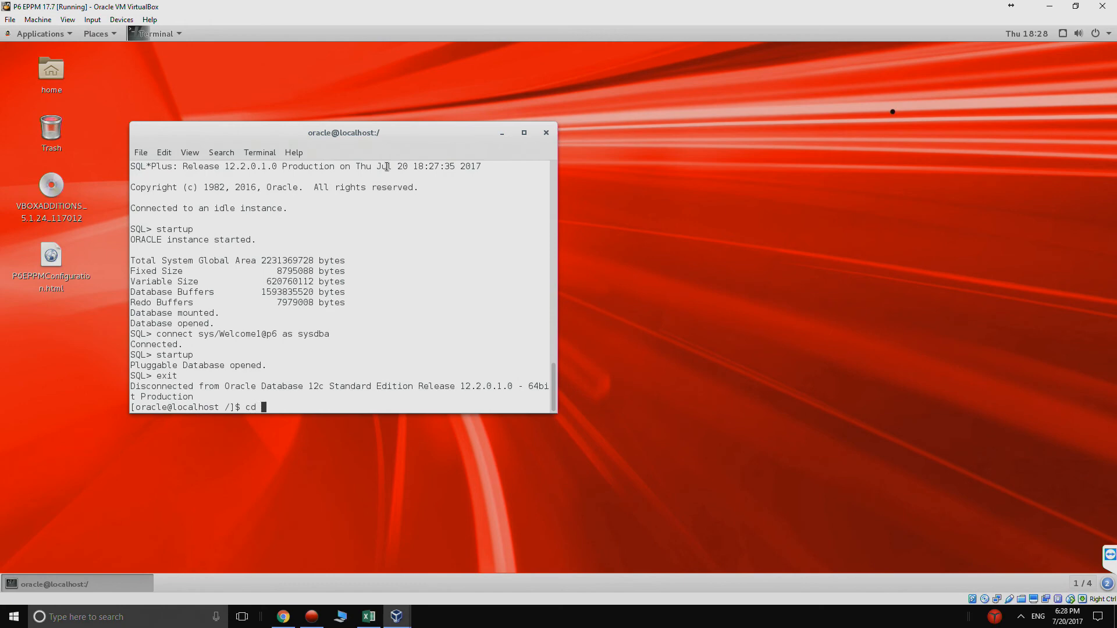
{"action": "type", "text": "/home/"}
{"action": "key", "text": "BackSpace"}
{"action": "key", "text": "BackSpace"}
{"action": "key", "text": "BackSpace"}
{"action": "key", "text": "BackSpace"}
{"action": "key", "text": "BackSpace"}
{"action": "type", "text": "oracle/eppm/scripts/"}
{"action": "key", "text": "Return"}
Step: Run ./start_Primavera.sh until PRM-Startup Complete, then open P6EPPMConfiguration.html from the desktop
{"action": "type", "text": "./"}
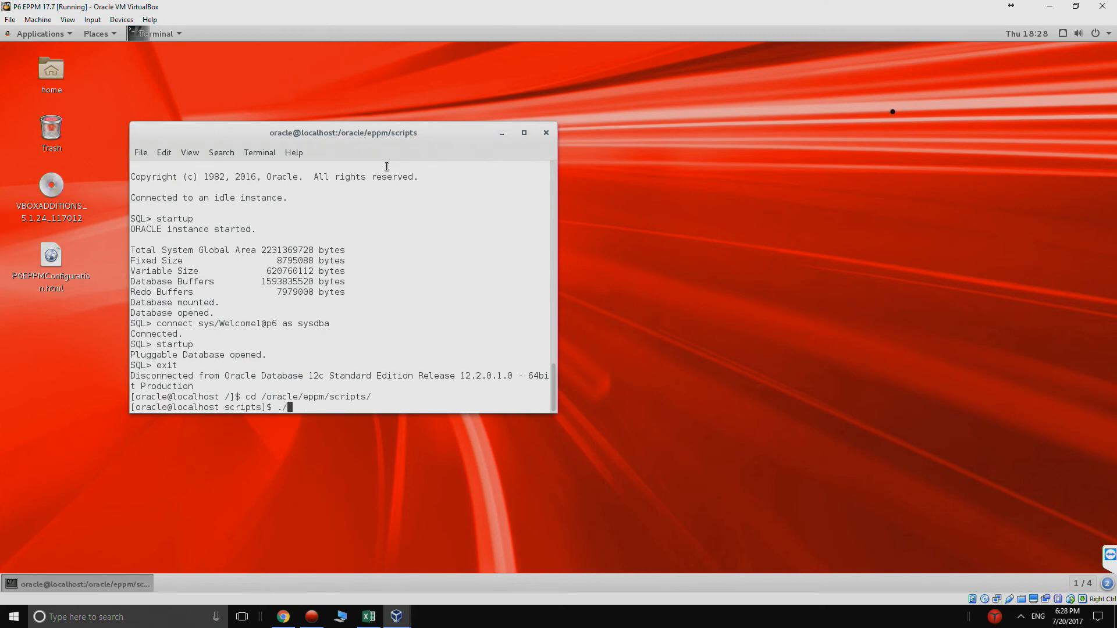
{"action": "type", "text": "sta"}
{"action": "key", "text": "Tab"}
{"action": "key", "text": "Return"}
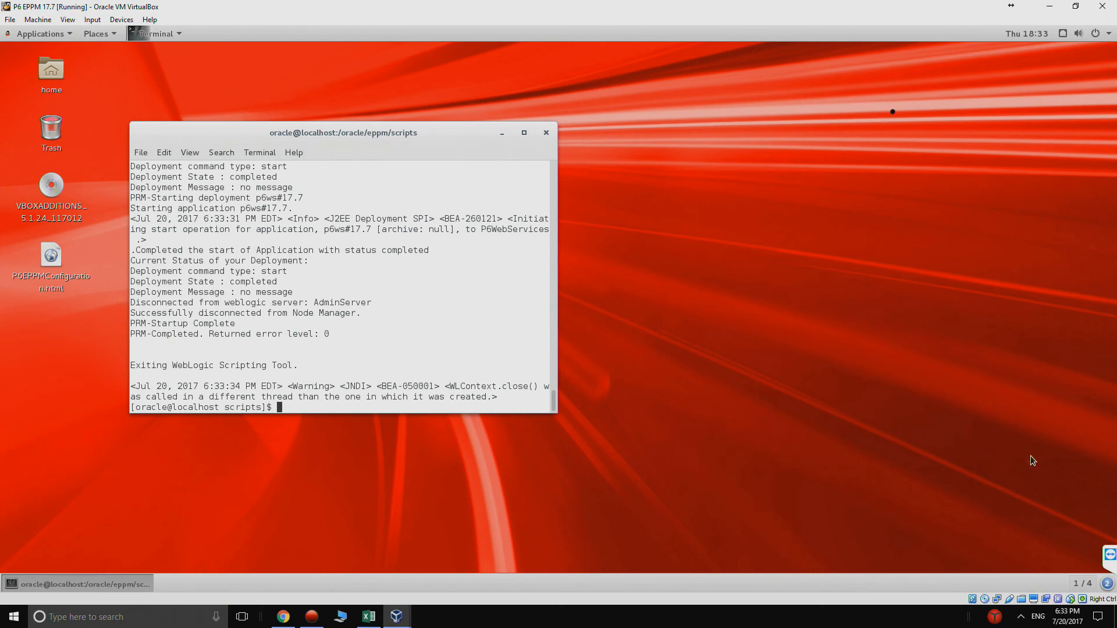
{"action": "double_click", "coordinate": [54, 258]}
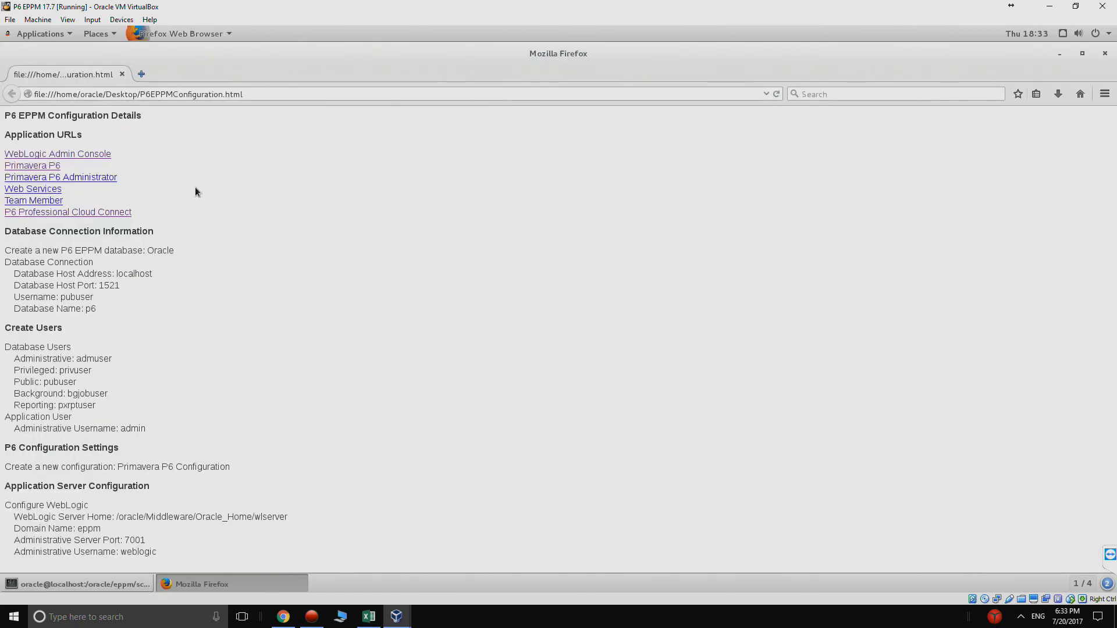
Step: Open the Primavera P6 web app at 127.0.0.1:8203/p6 and sign in as administrator
{"action": "left_click", "coordinate": [51, 168]}
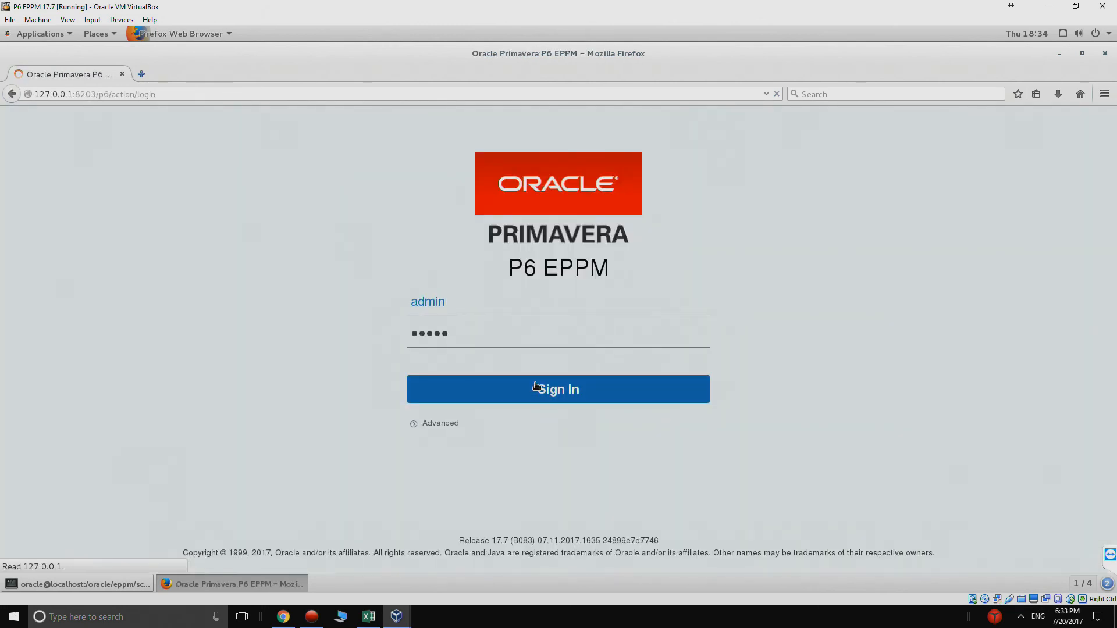
{"action": "left_click", "coordinate": [536, 390]}
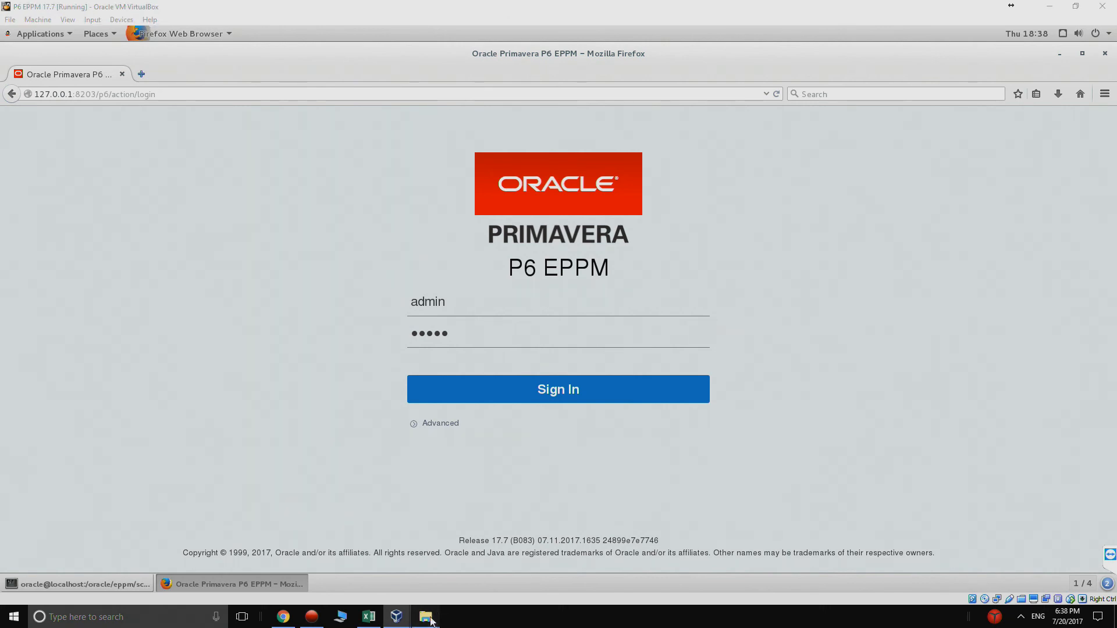
Step: Extract P6 Pro 17.7 V886690-01.zip and launch setup.exe from the P6_Professional_for_EPPM folder
{"action": "mouse_move", "coordinate": [427, 616]}
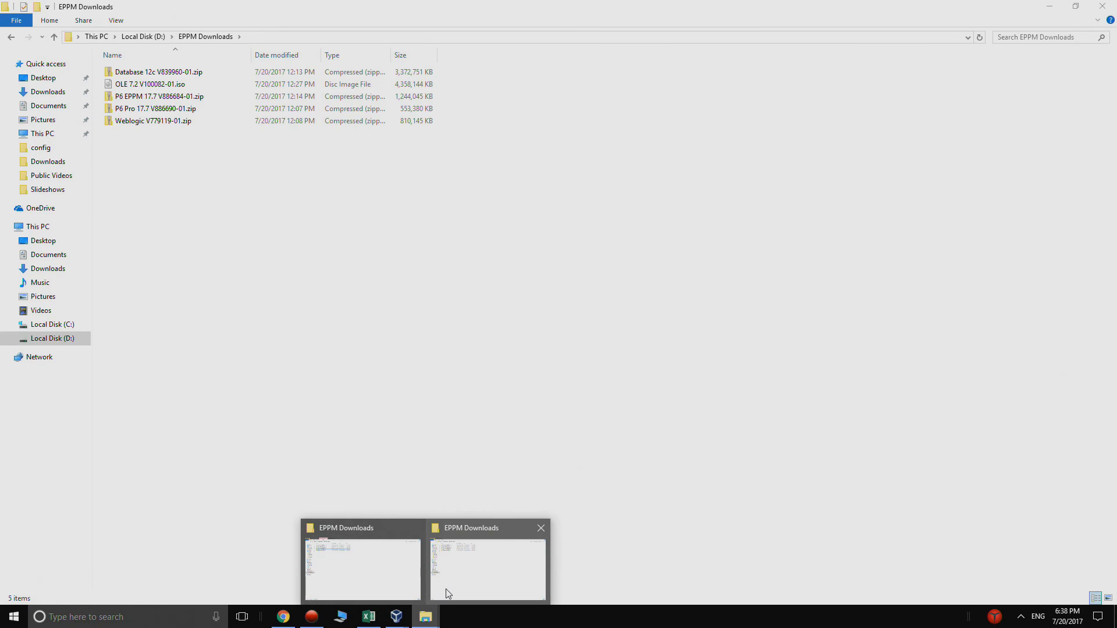
{"action": "left_click", "coordinate": [447, 594]}
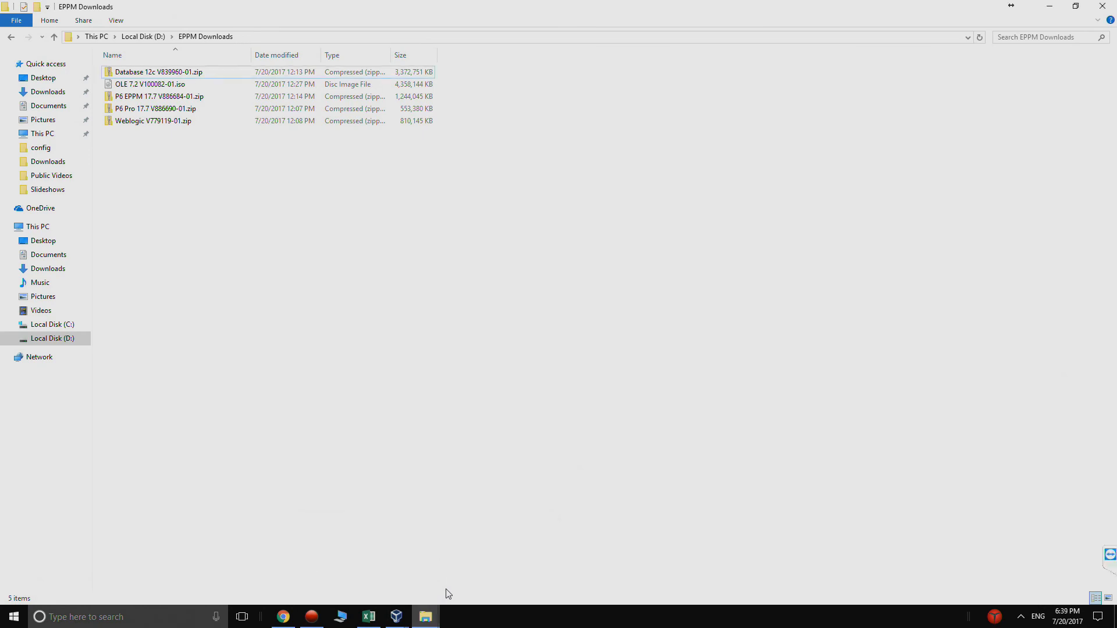
{"action": "right_click", "coordinate": [158, 97]}
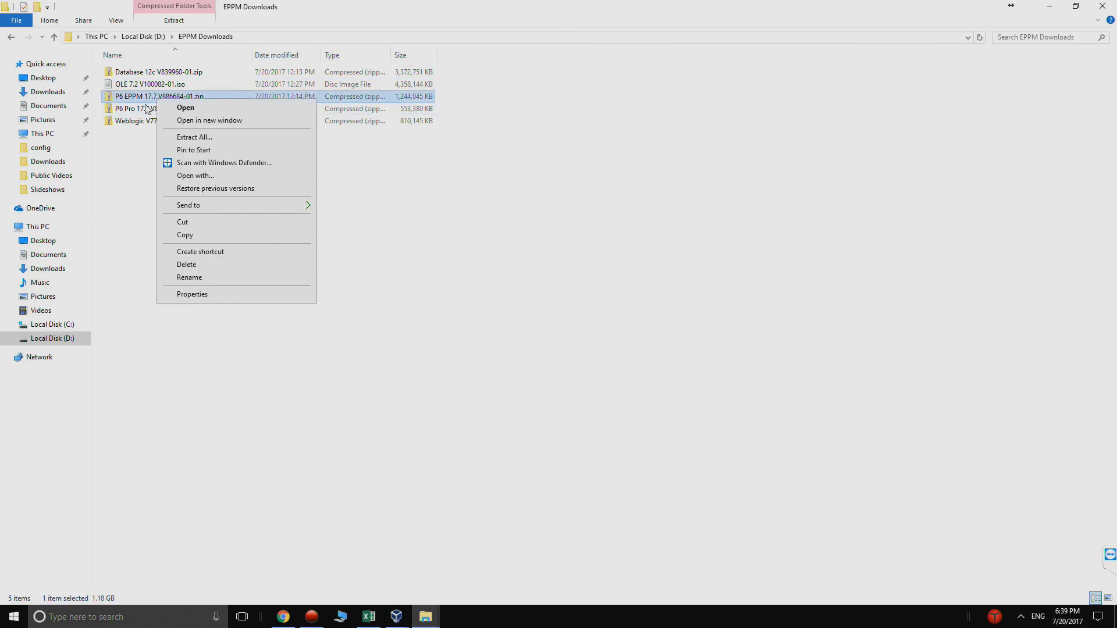
{"action": "left_click", "coordinate": [146, 109]}
{"action": "right_click", "coordinate": [143, 109]}
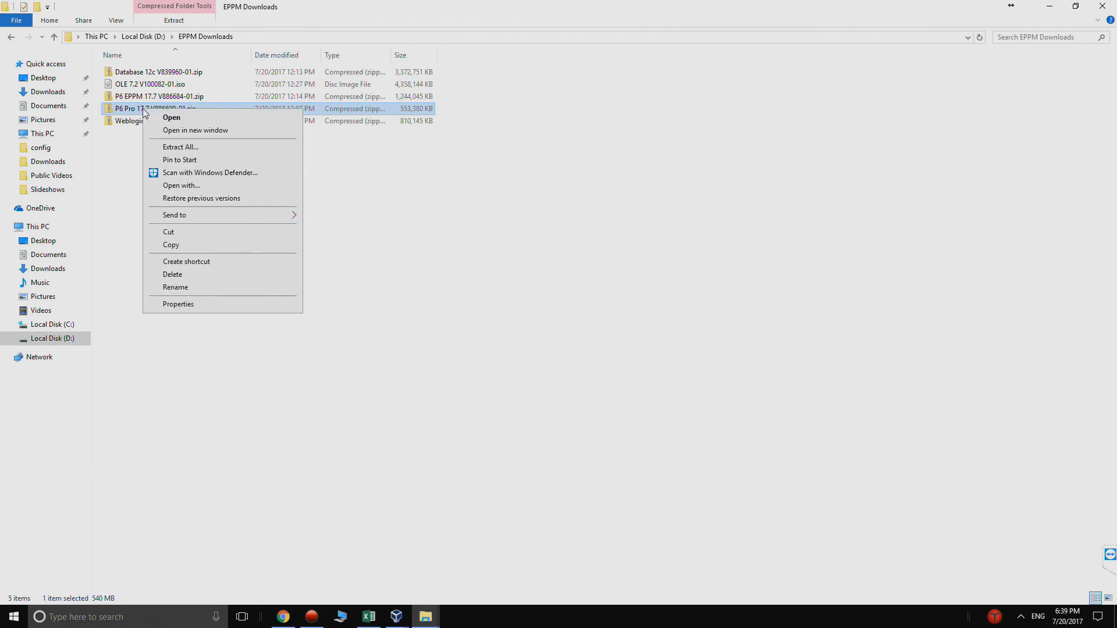
{"action": "left_click", "coordinate": [170, 147]}
{"action": "left_click", "coordinate": [658, 420]}
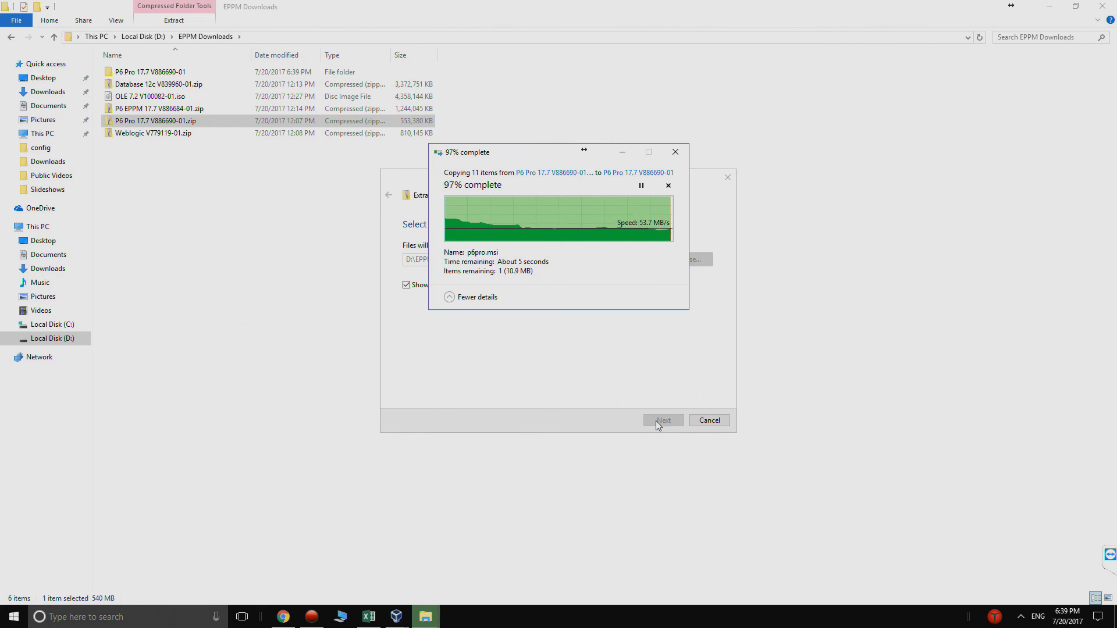
{"action": "double_click", "coordinate": [143, 72]}
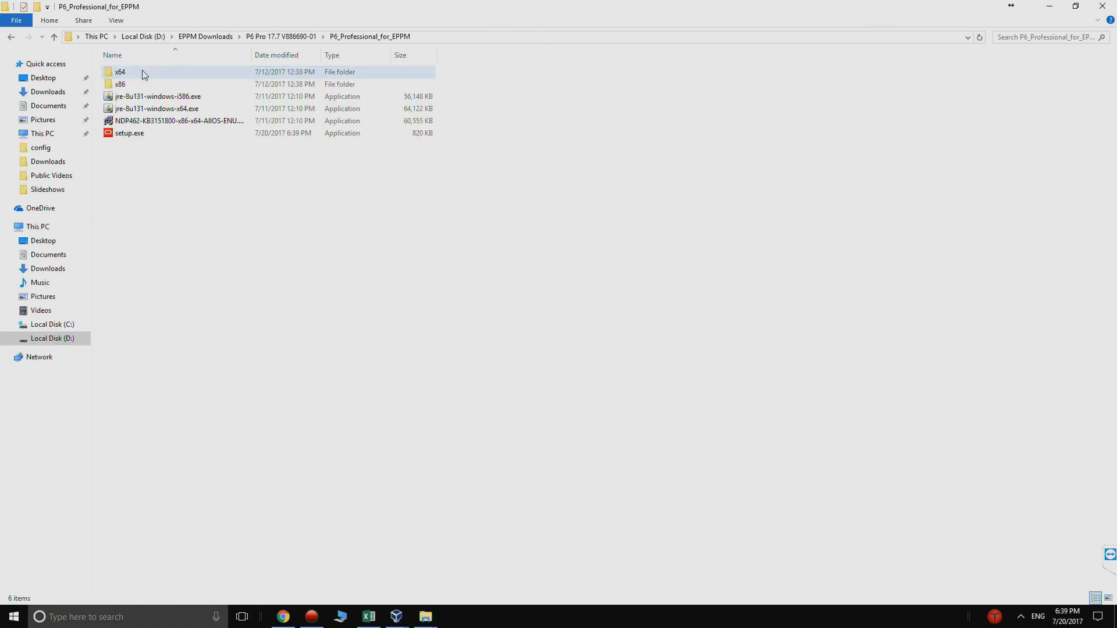
{"action": "double_click", "coordinate": [141, 137]}
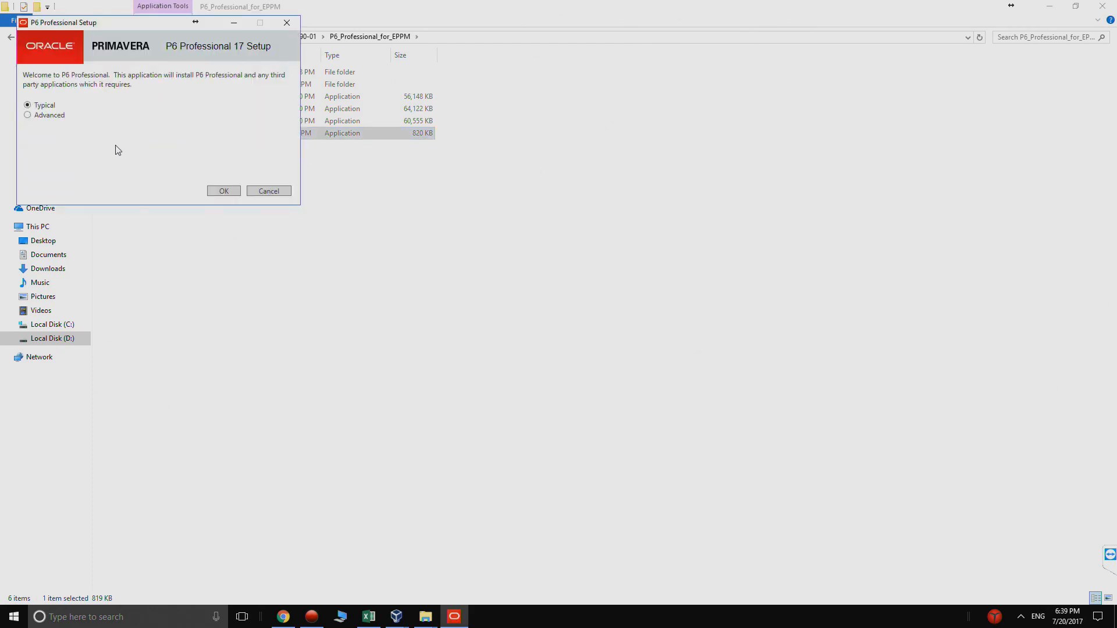
Step: Install P6 Professional 17 with the Typical setup type, then run Database Configuration
{"action": "left_click", "coordinate": [224, 191]}
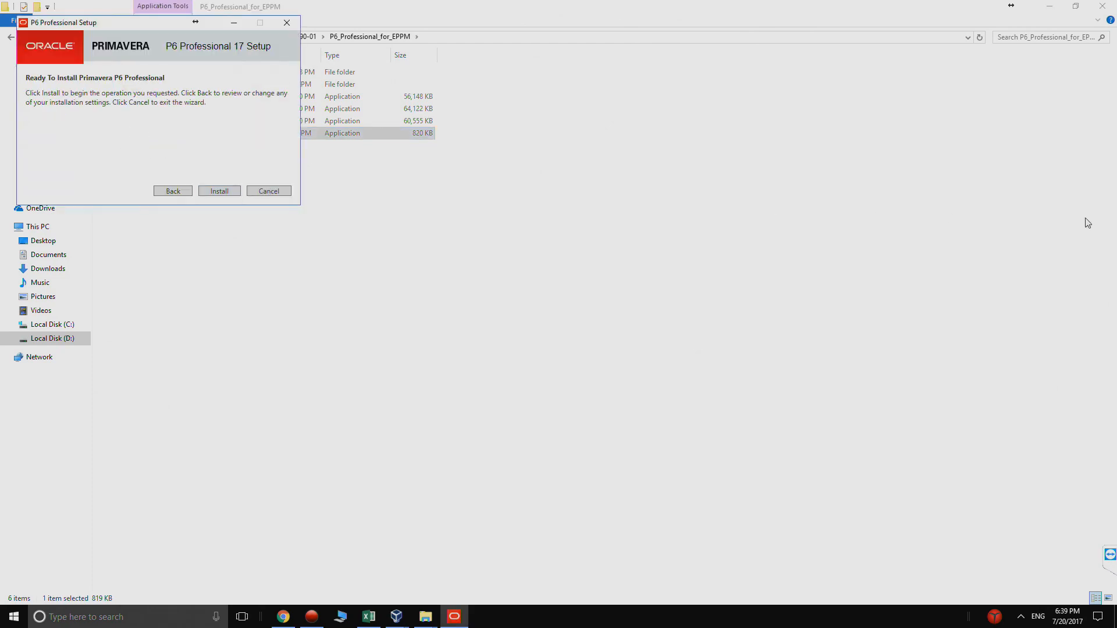
{"action": "left_click", "coordinate": [223, 191]}
{"action": "left_click", "coordinate": [515, 393]}
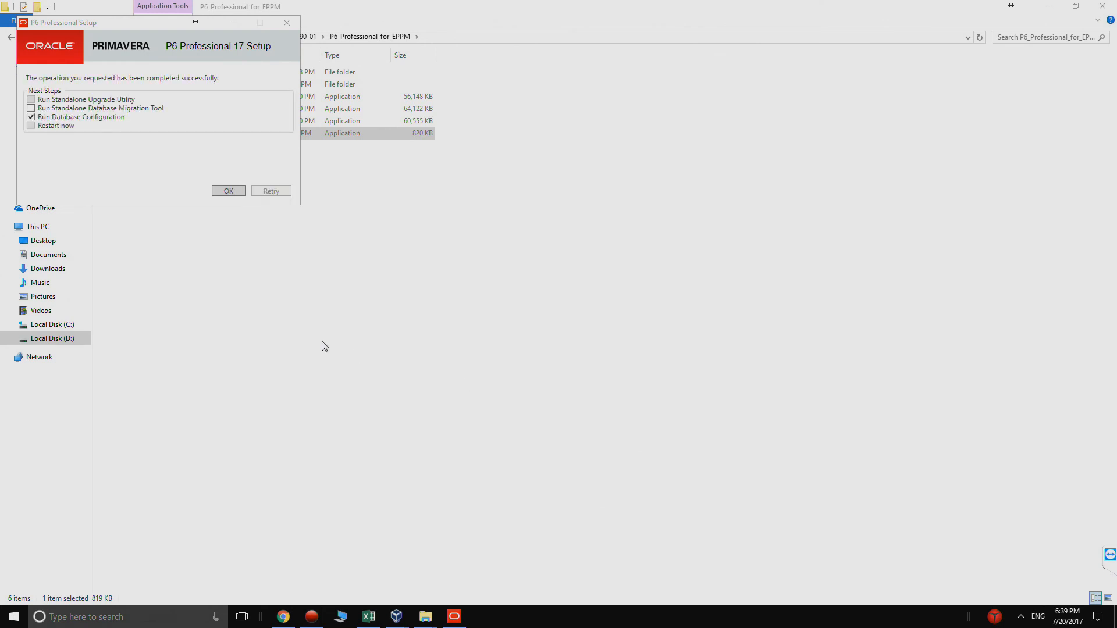
{"action": "left_click", "coordinate": [217, 193]}
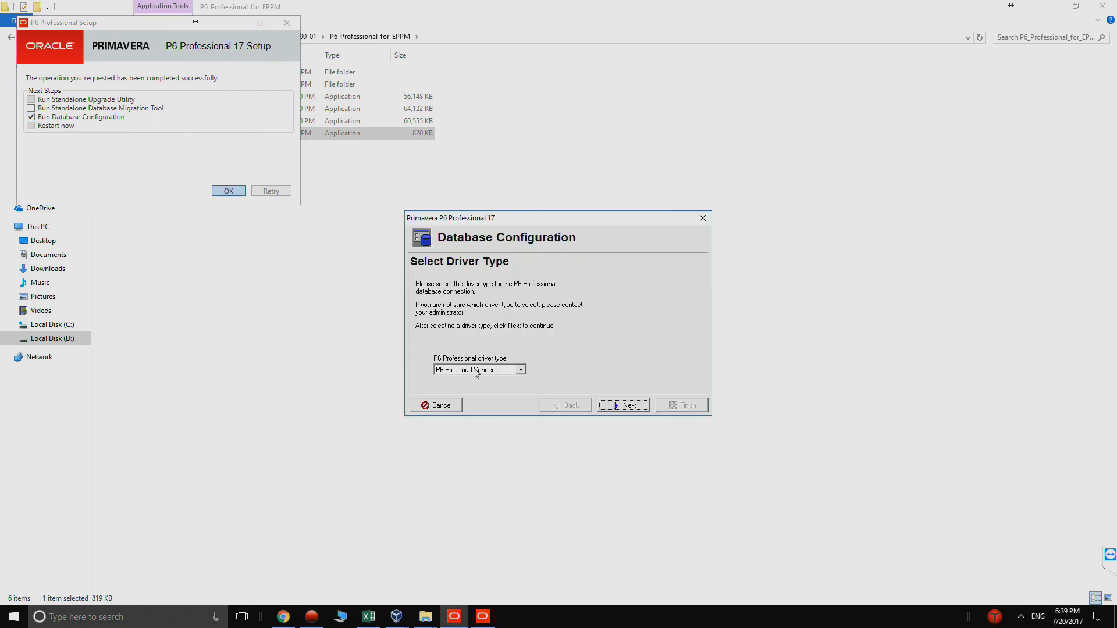
{"action": "left_click", "coordinate": [463, 371]}
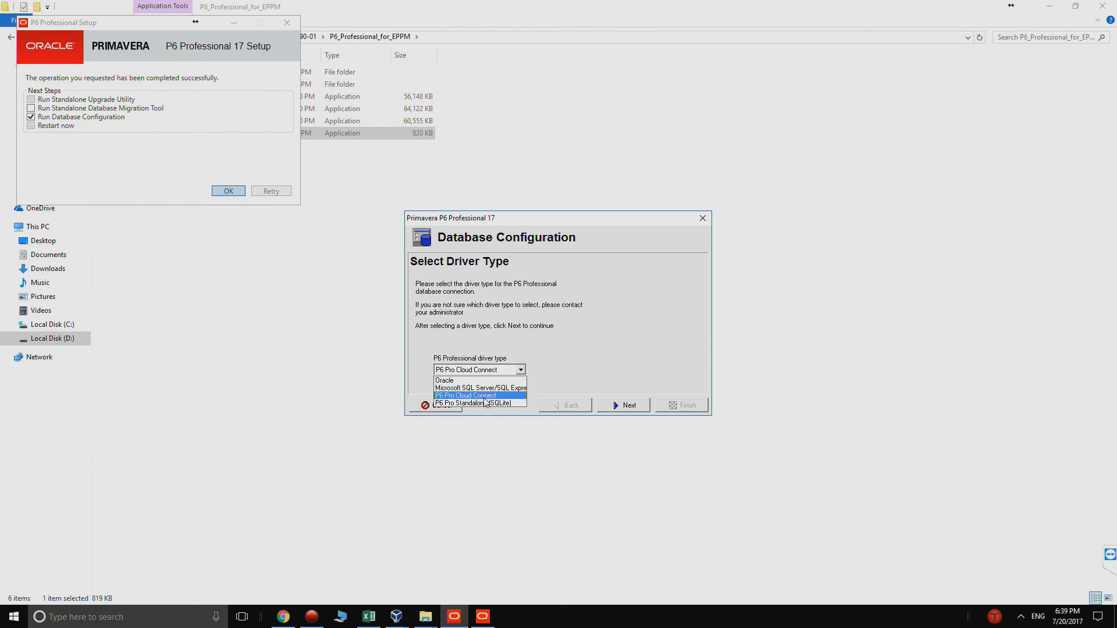
{"action": "left_click", "coordinate": [487, 397]}
{"action": "left_click", "coordinate": [619, 406]}
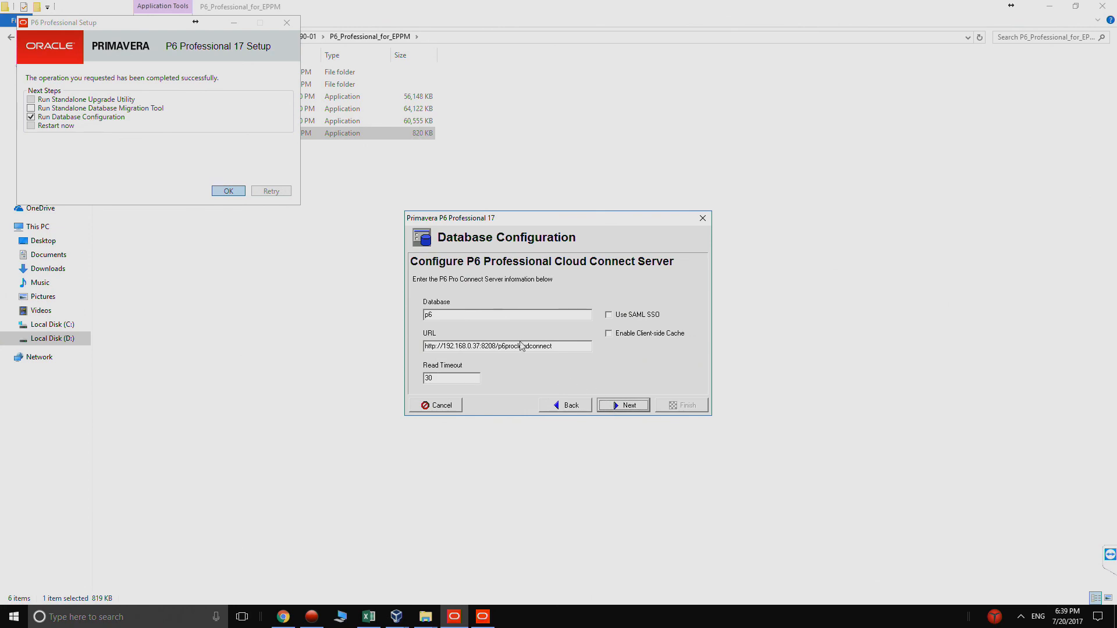
{"action": "left_click_drag", "start_coordinate": [467, 317], "coordinate": [412, 313]}
{"action": "left_click_drag", "start_coordinate": [480, 346], "coordinate": [425, 346]}
{"action": "left_click_drag", "start_coordinate": [498, 347], "coordinate": [561, 342]}
Step: In the VM's Firefox, check that the P6 Professional Cloud Connect page runs on port 8208
{"action": "mouse_move", "coordinate": [405, 618]}
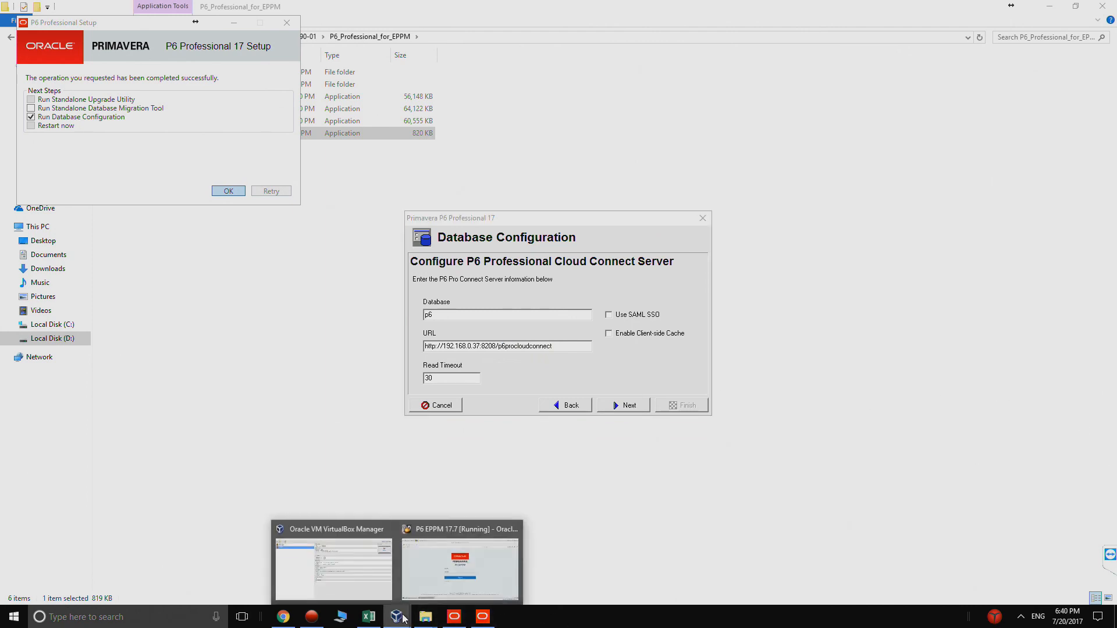
{"action": "left_click", "coordinate": [465, 576]}
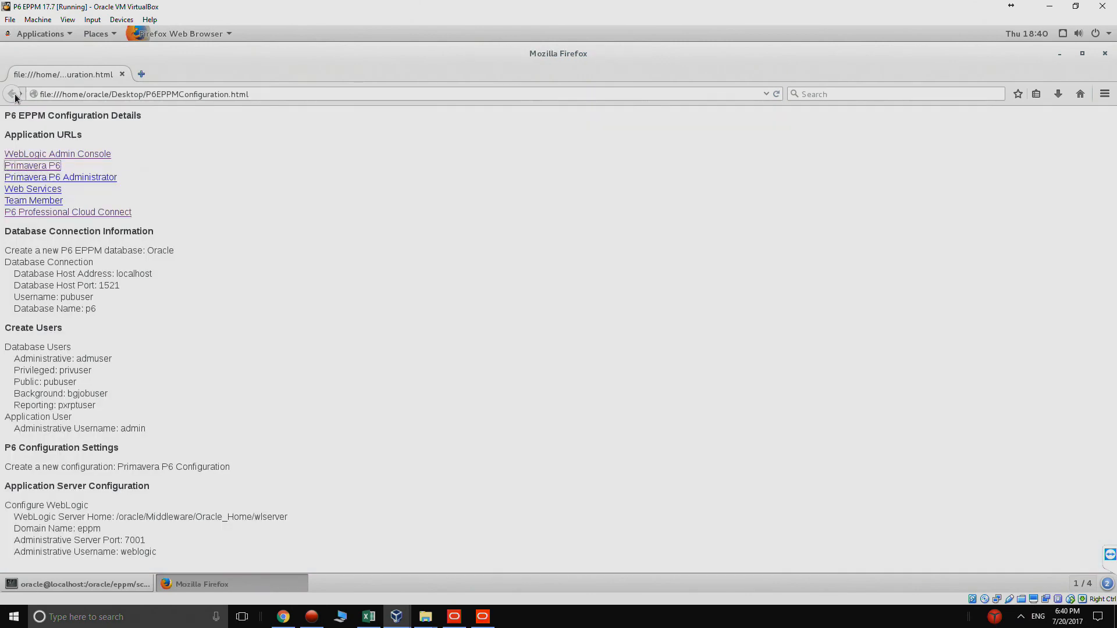
{"action": "left_click", "coordinate": [12, 94]}
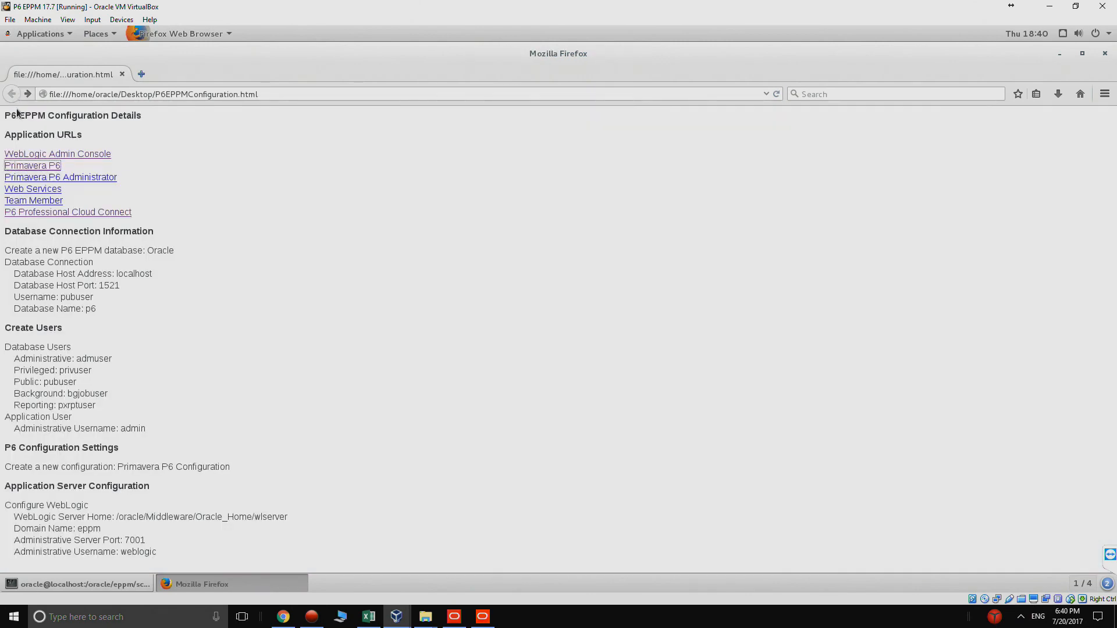
{"action": "left_click", "coordinate": [71, 212]}
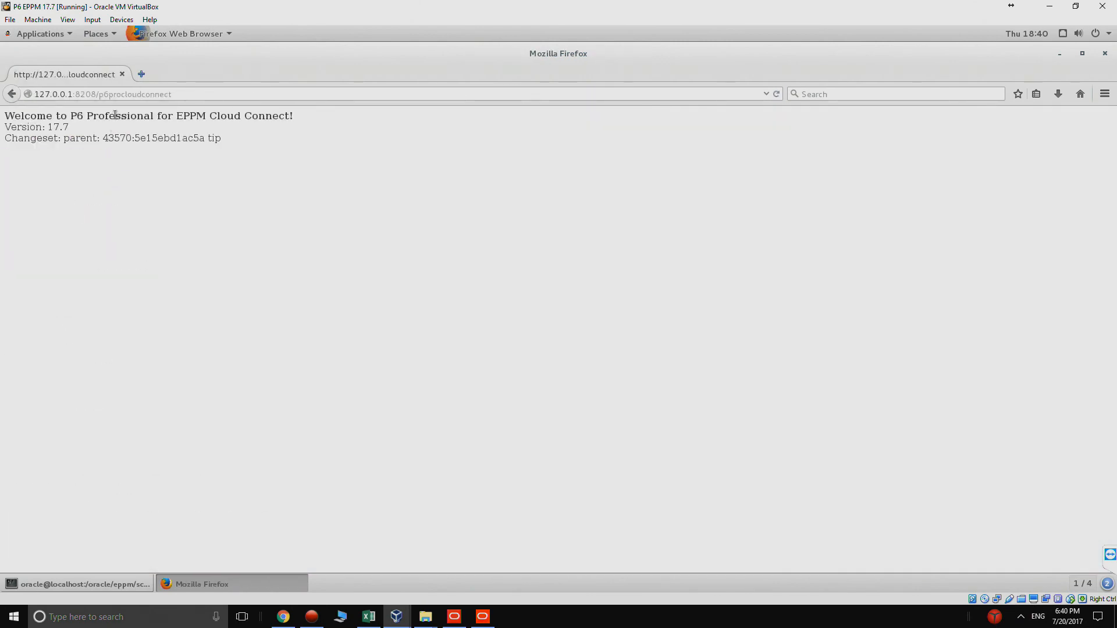
{"action": "left_click_drag", "start_coordinate": [75, 95], "coordinate": [207, 93]}
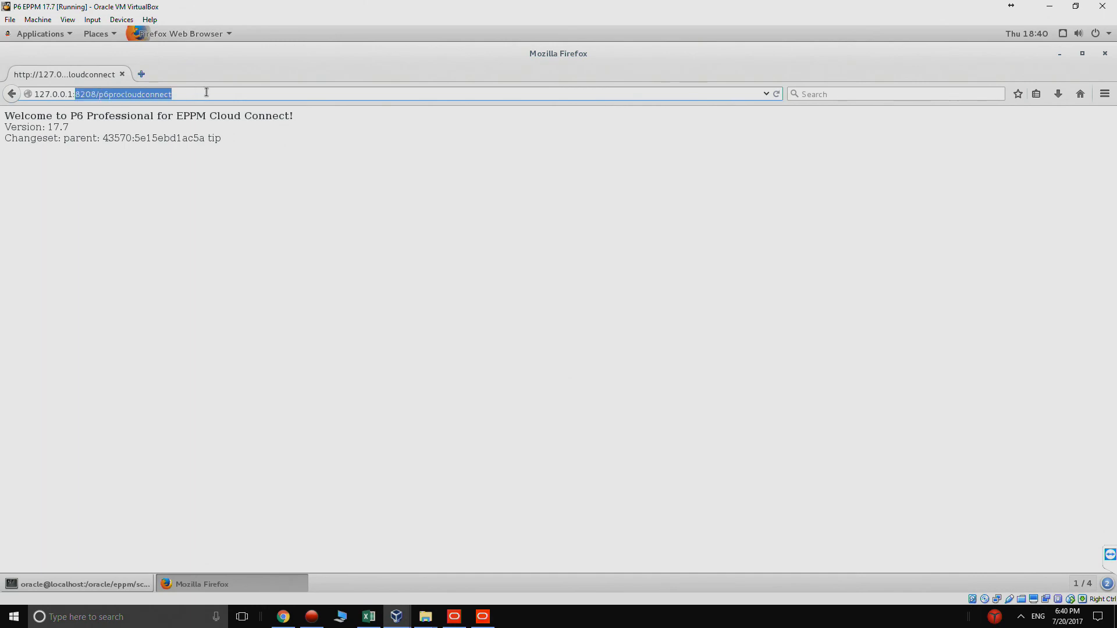
{"action": "left_click", "coordinate": [101, 94]}
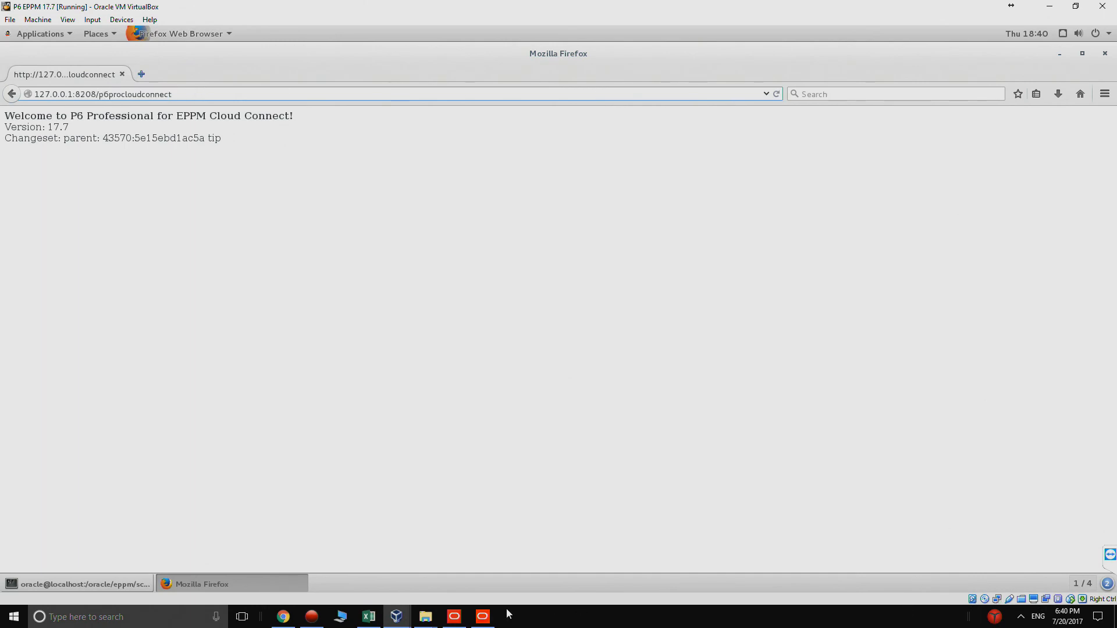
Step: Test the Cloud Connect connection and finish the configuration with database alias PMDB
{"action": "left_click", "coordinate": [482, 617]}
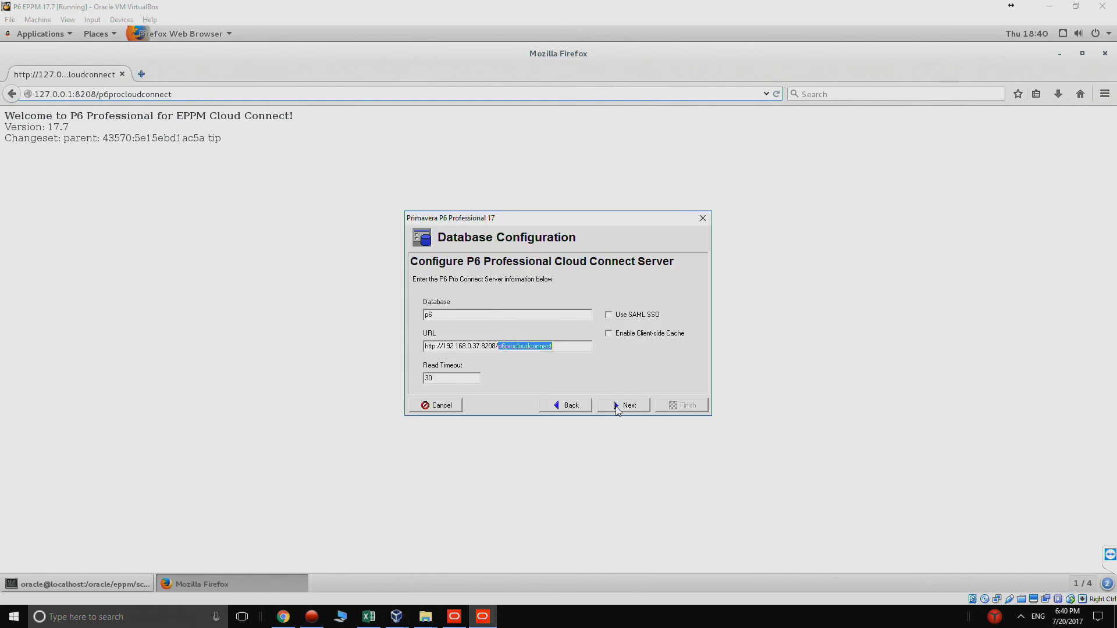
{"action": "left_click", "coordinate": [458, 378]}
{"action": "left_click", "coordinate": [629, 406]}
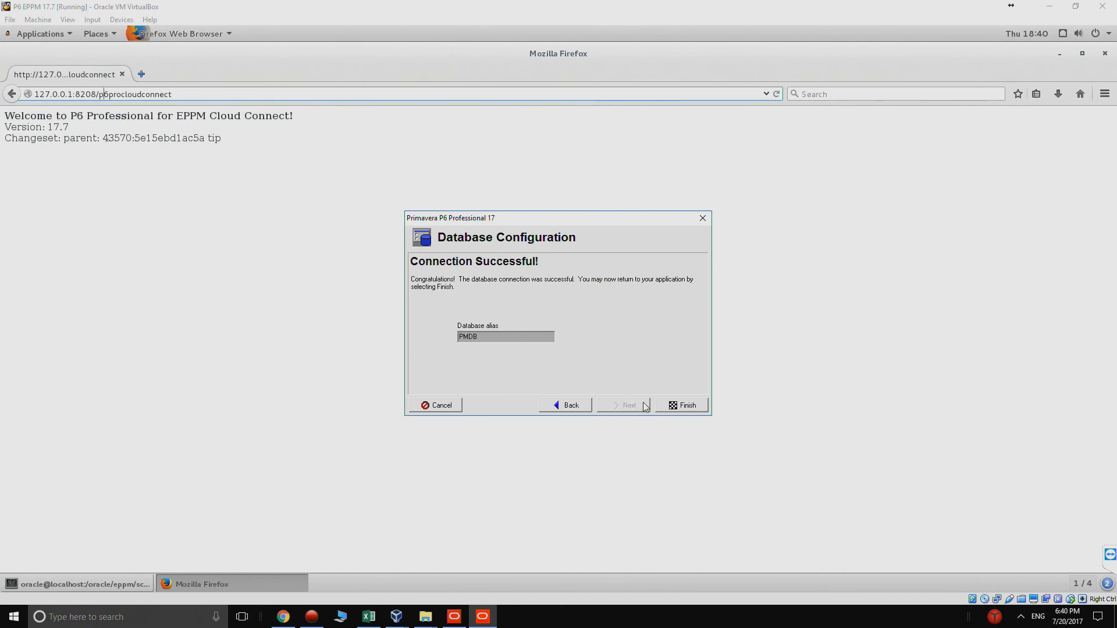
{"action": "left_click", "coordinate": [669, 408]}
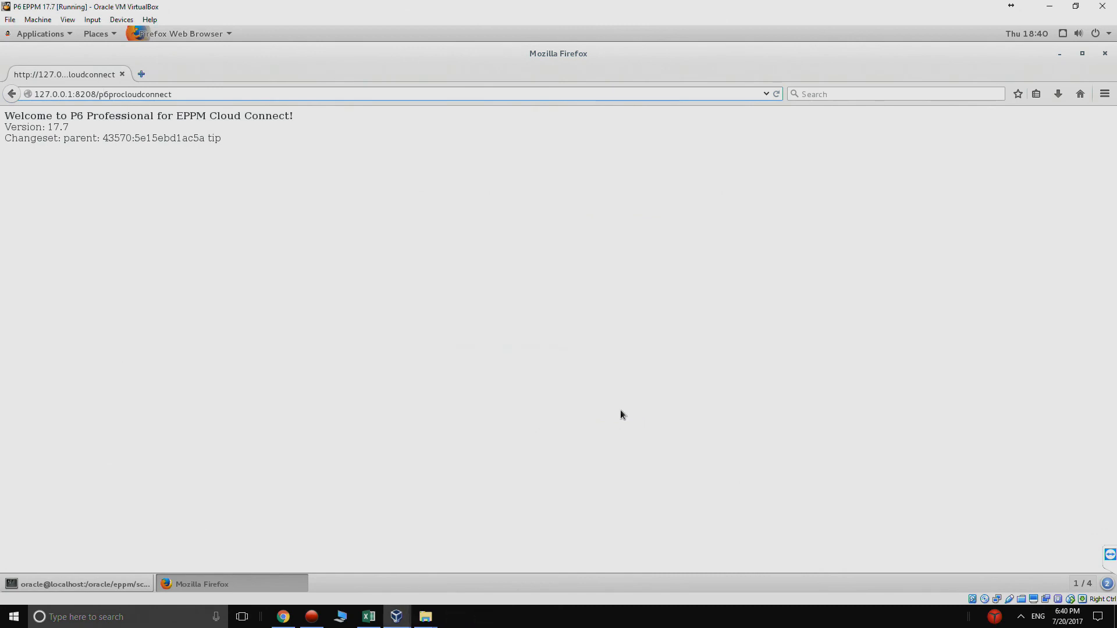
Step: Search for p6 and launch P6 Professional 17 (x64)
{"action": "left_click", "coordinate": [80, 617]}
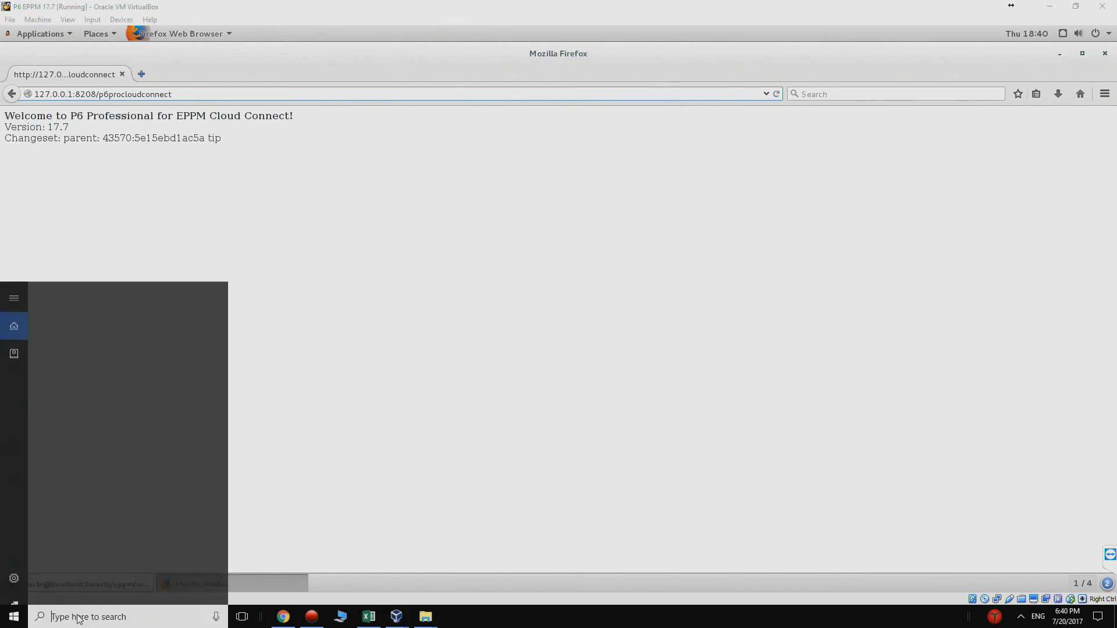
{"action": "type", "text": "p6"}
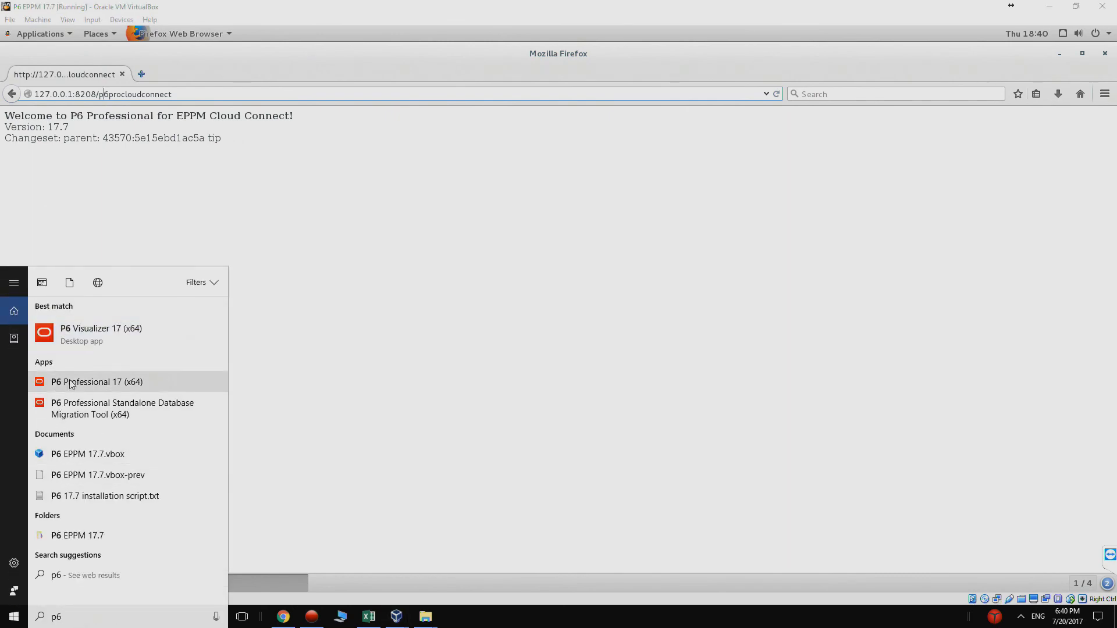
{"action": "left_click", "coordinate": [69, 382]}
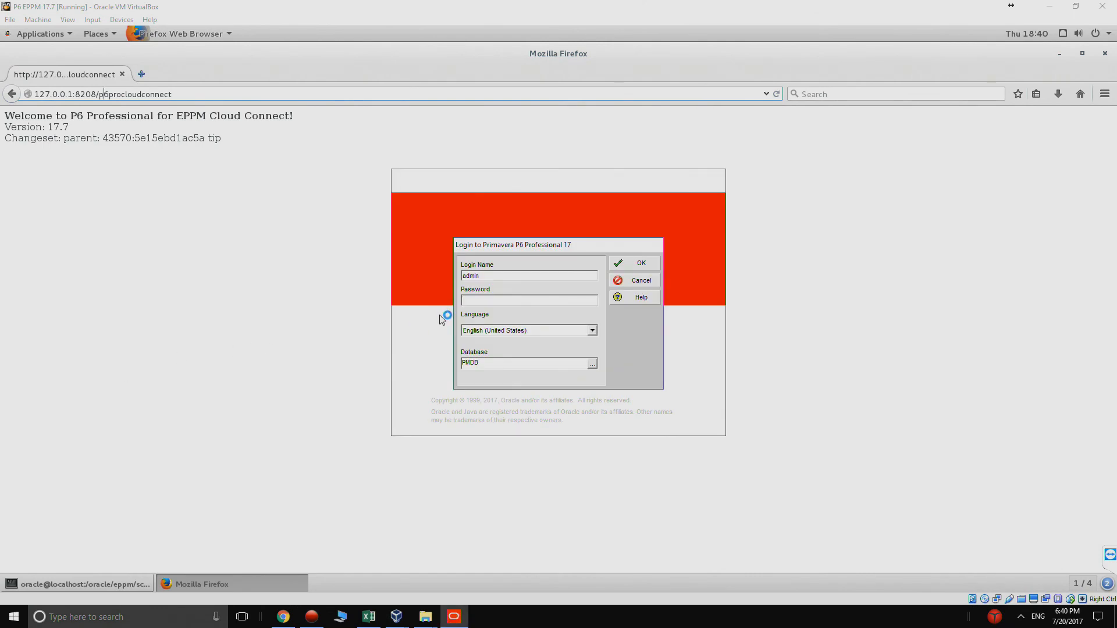
Step: Log in to PMDB with the account password and dismiss the no-industry-selected warning
{"action": "type", "text": "***"}
{"action": "left_click", "coordinate": [621, 264]}
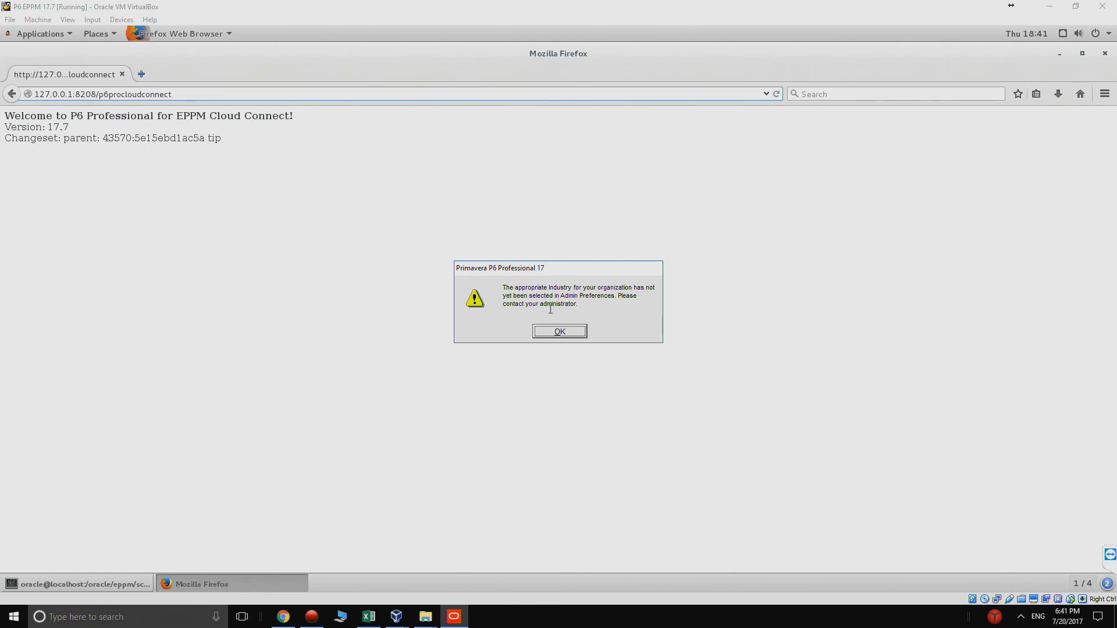
{"action": "left_click", "coordinate": [564, 332]}
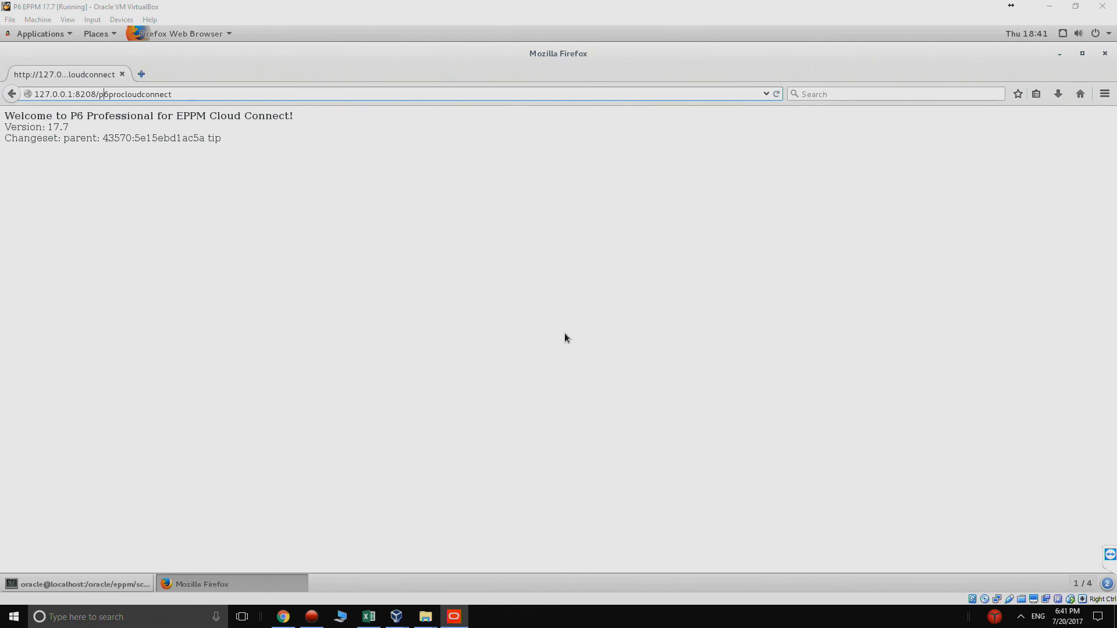